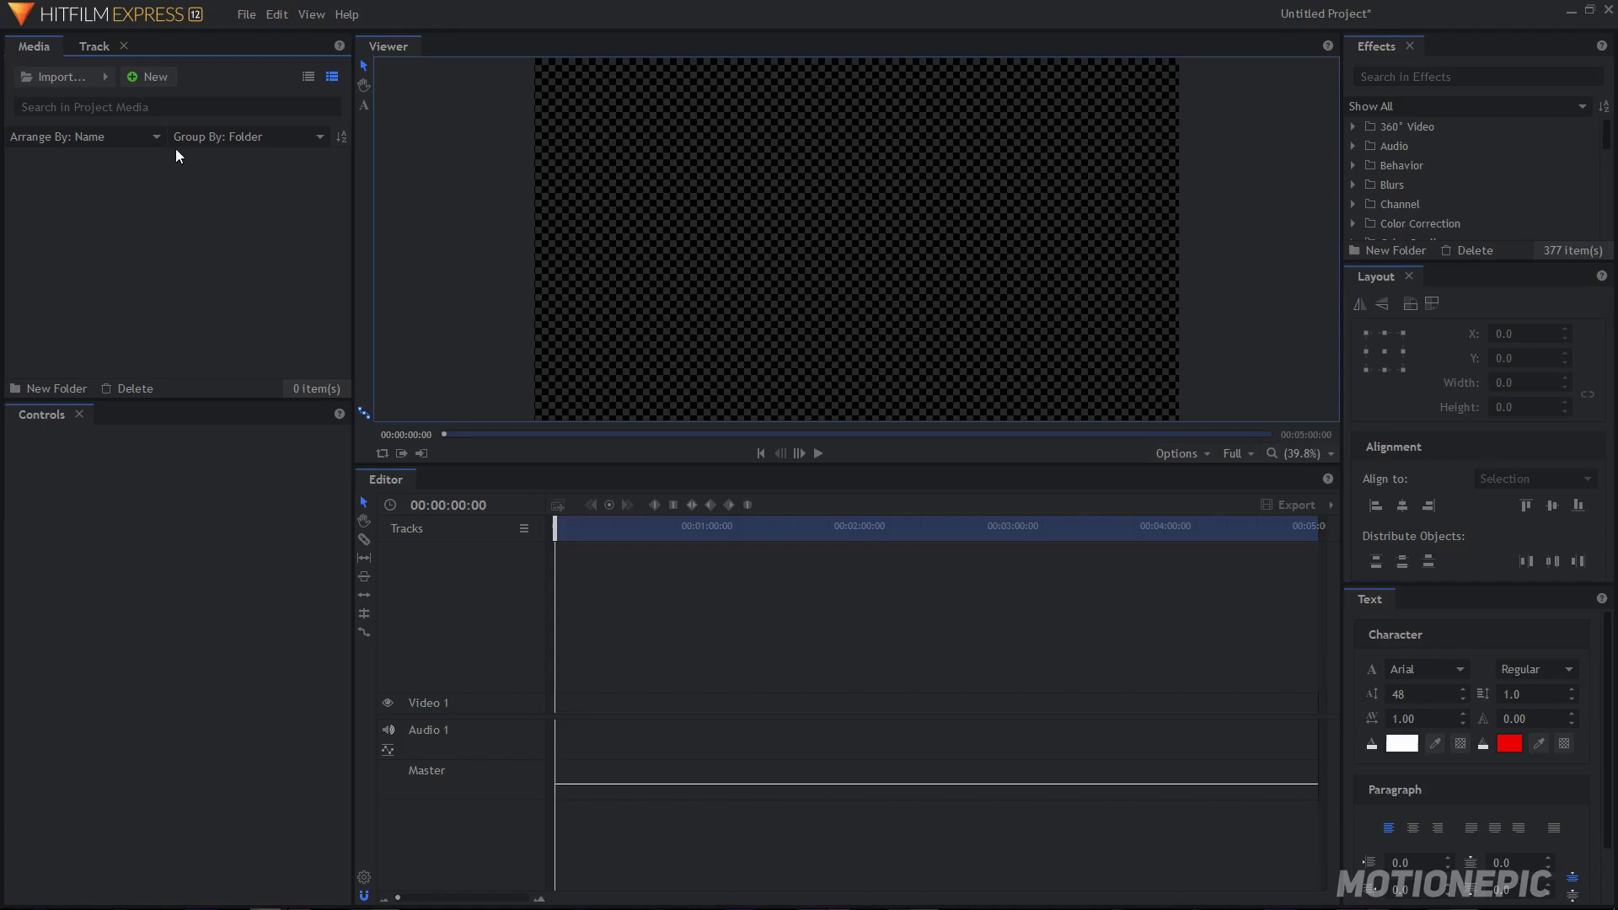
Step: Create Composite Shot 1 as a new composite with a 00:00:04:00 duration
click(153, 76)
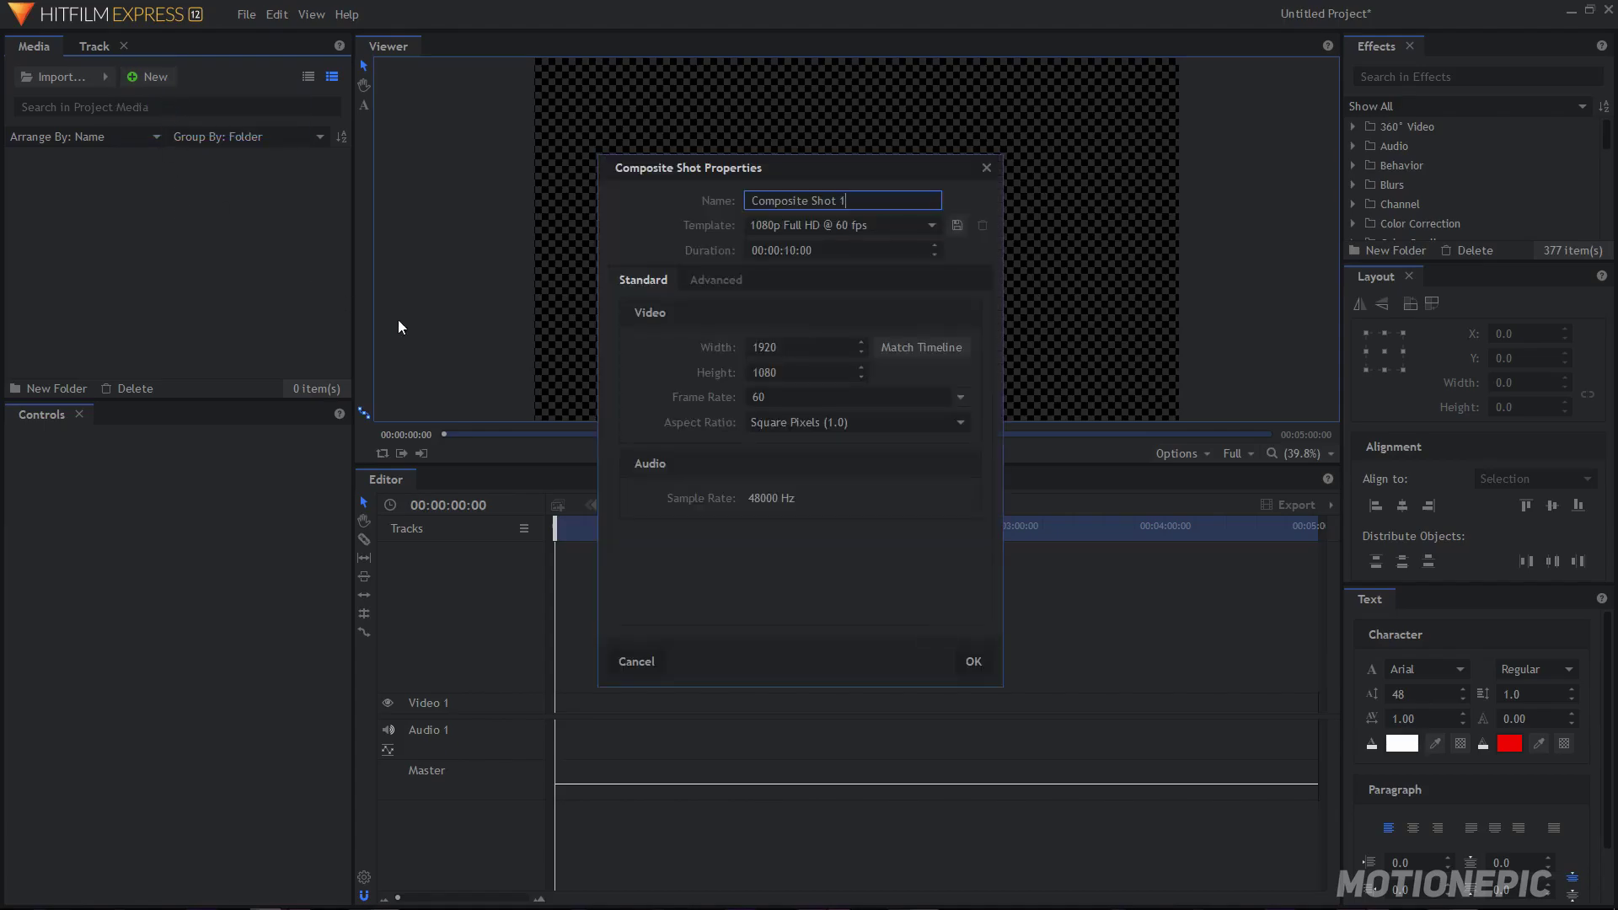
click(799, 247)
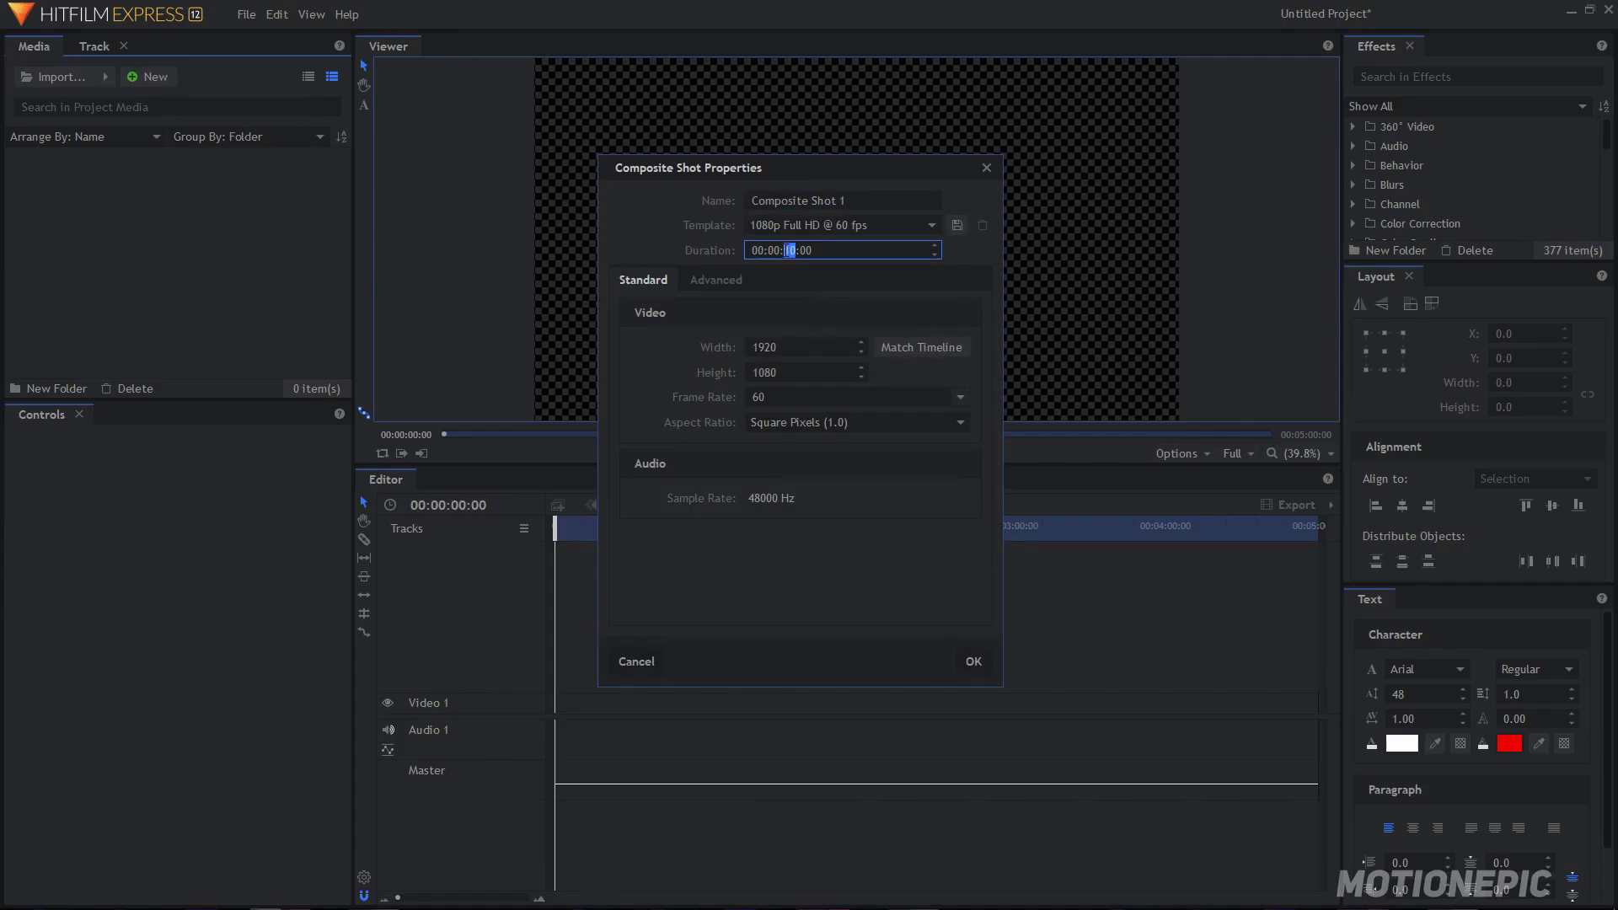
text(4)
click(969, 660)
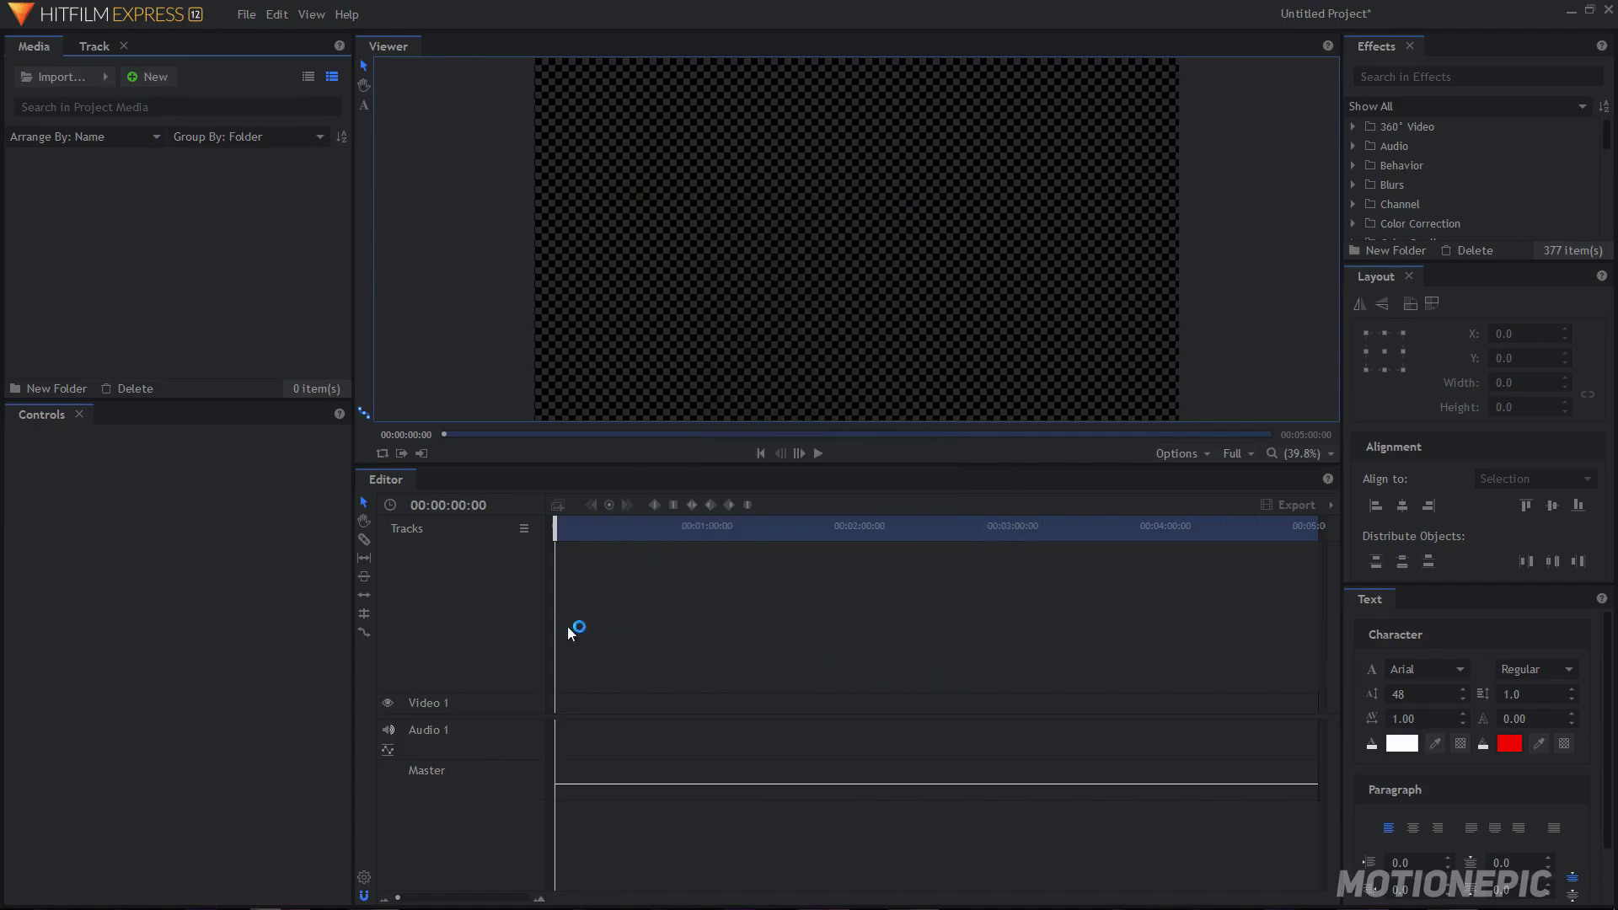
Step: Add a new text layer reading COOL
click(702, 507)
click(691, 544)
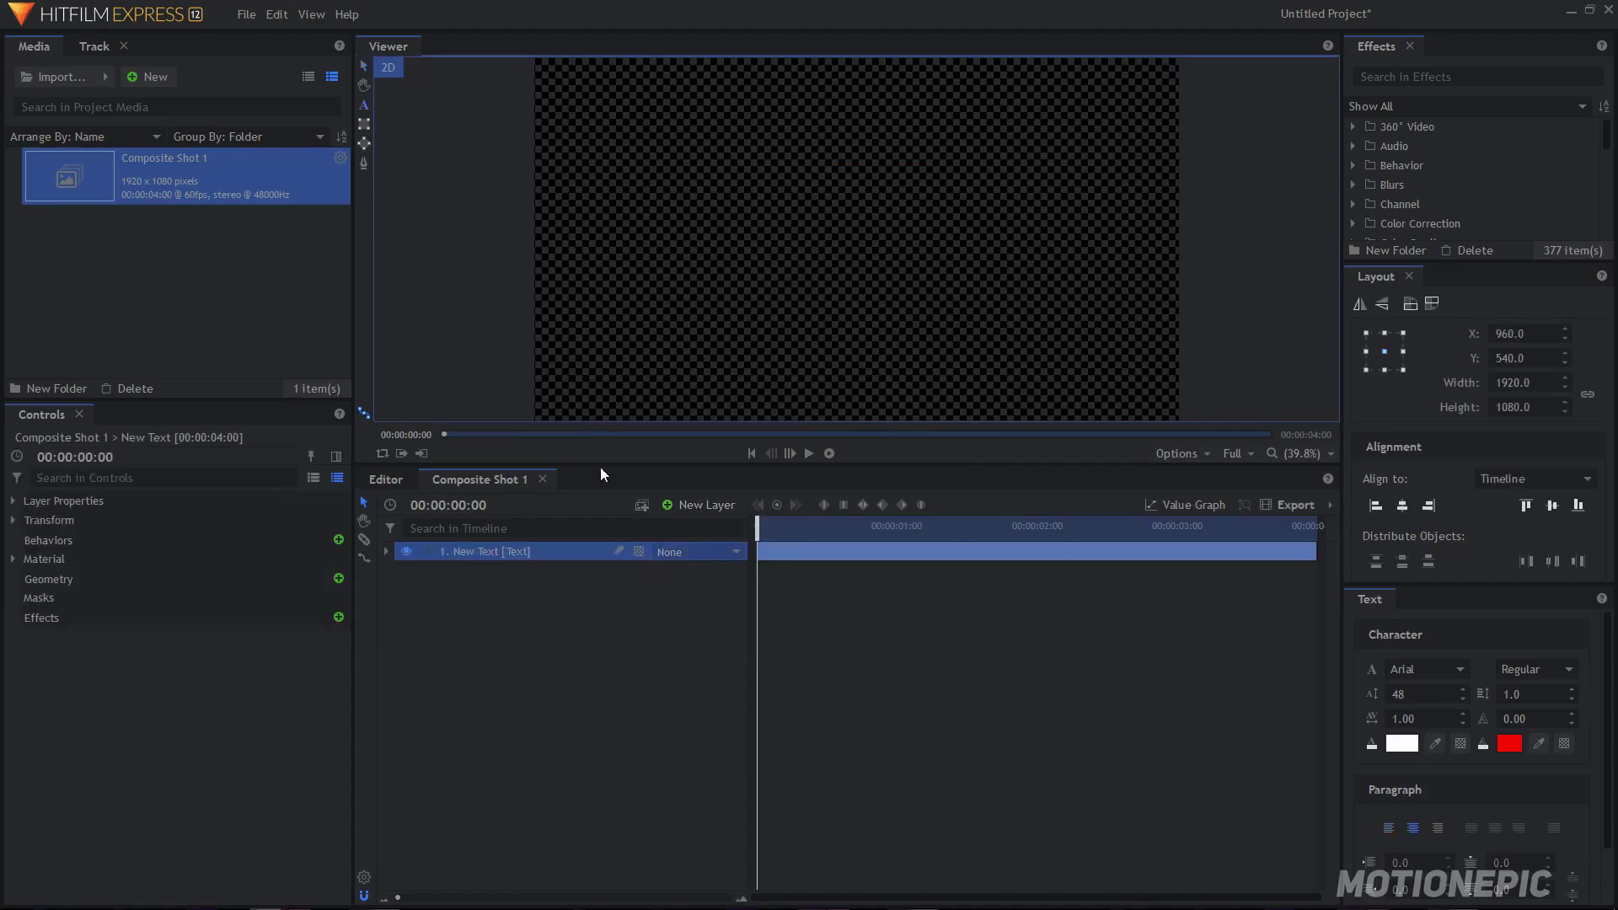
text(COOL)
Step: Set the COOL text to Bebas Neue at size 283
key(ctrl+a)
click(1417, 669)
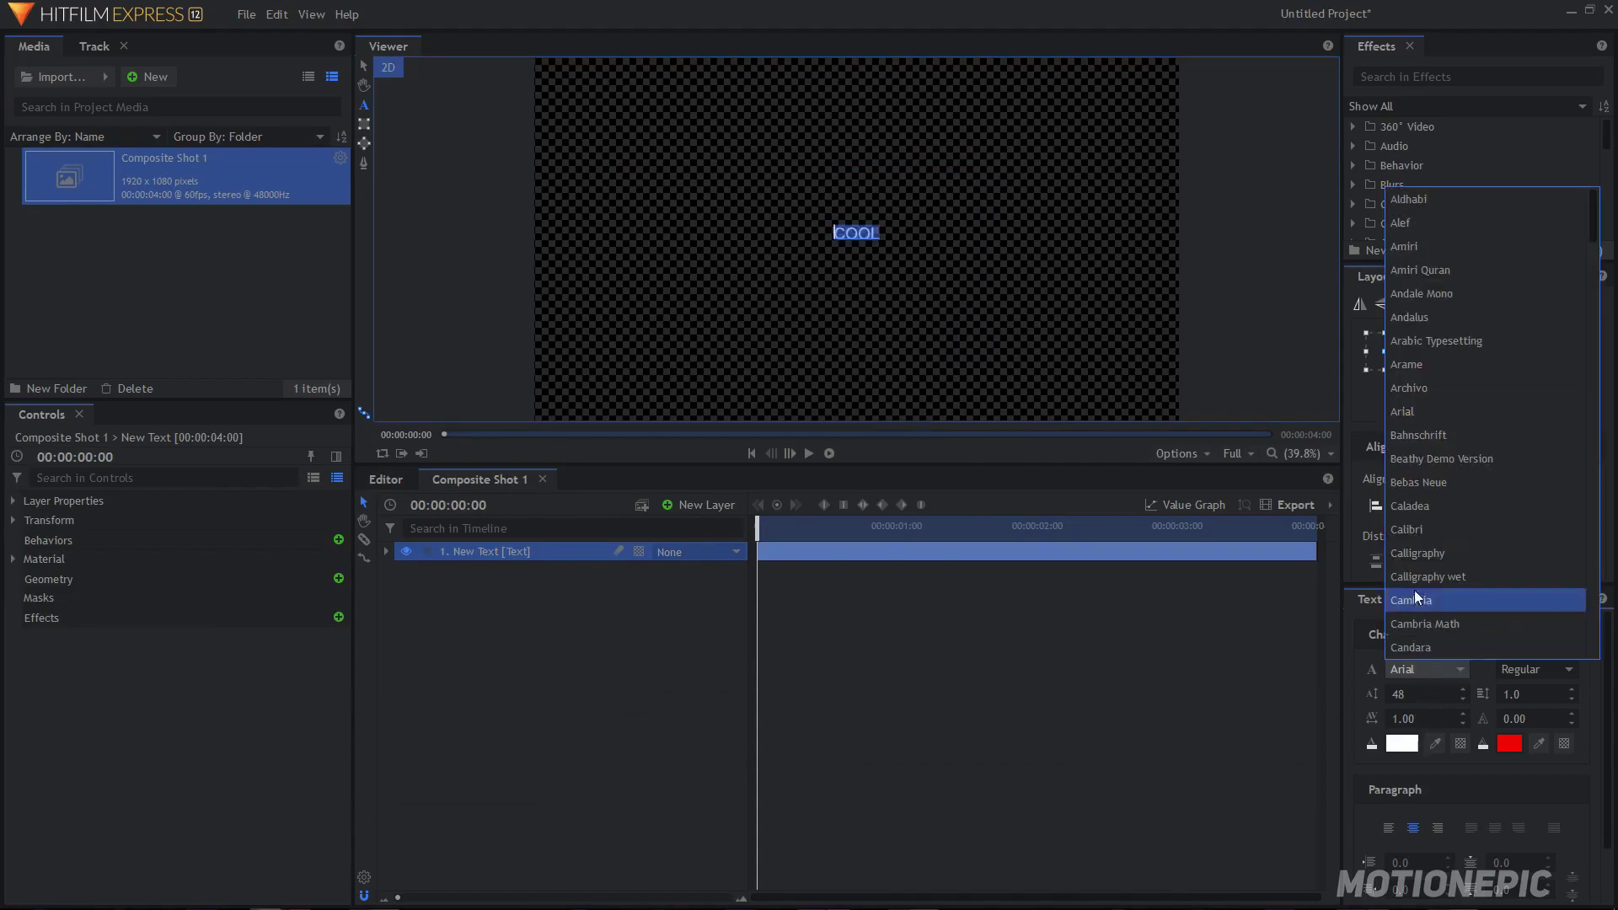
click(1427, 482)
double_click(1409, 700)
text(284)
key(Return)
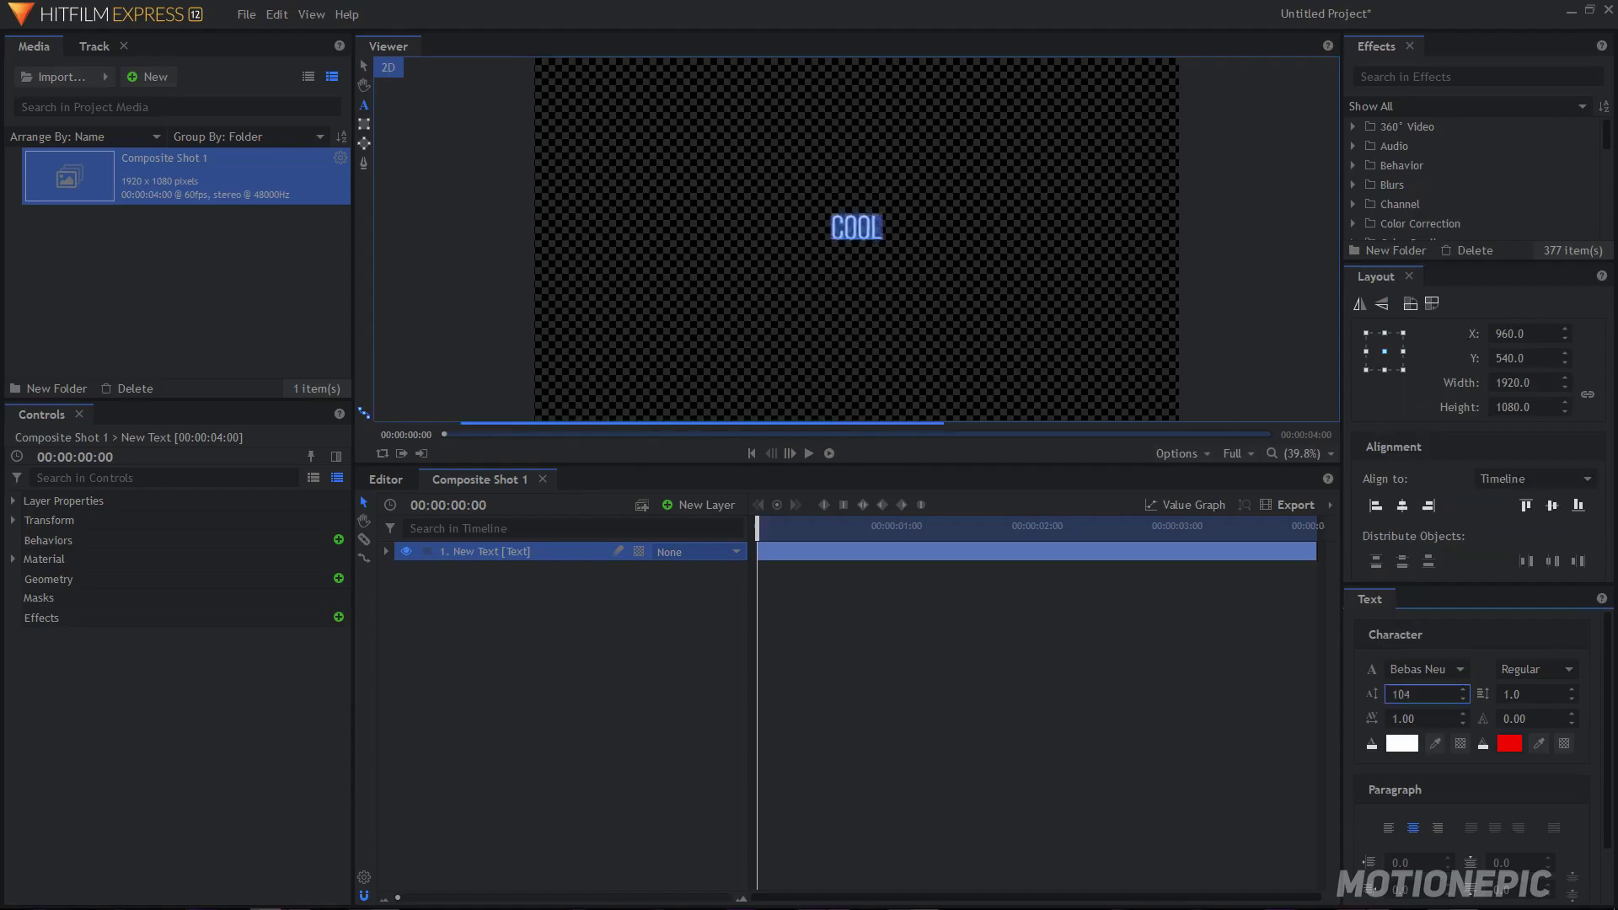
key(Down)
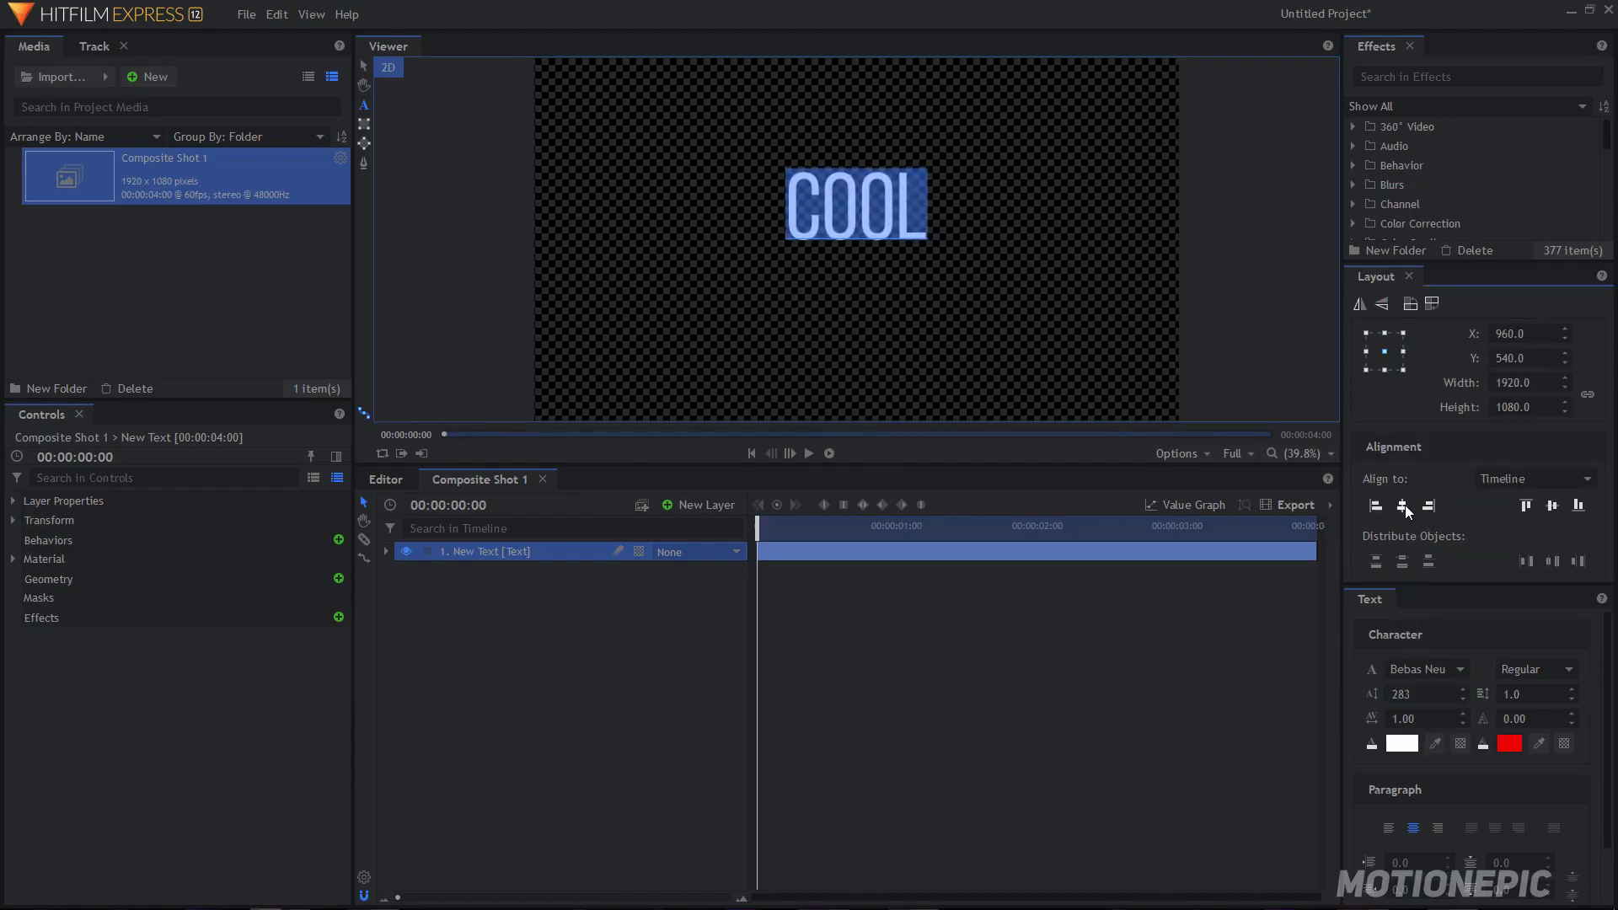
Step: Centre COOL vertically and add a pink plane layer named RECT
click(1551, 506)
click(695, 505)
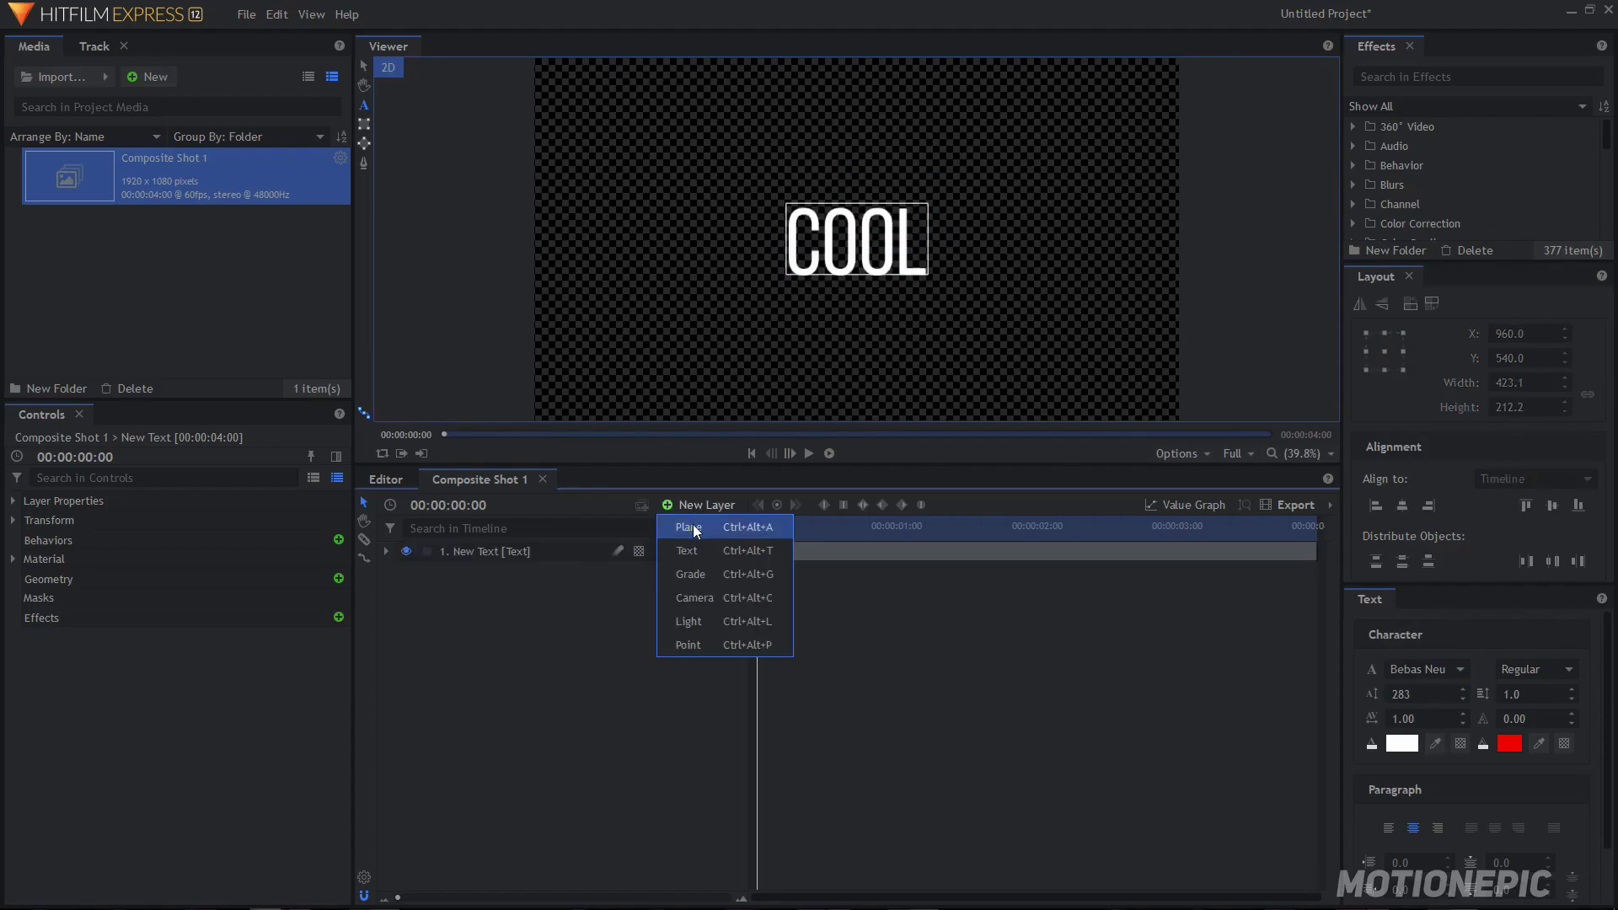
click(693, 524)
drag(777, 333, 715, 333)
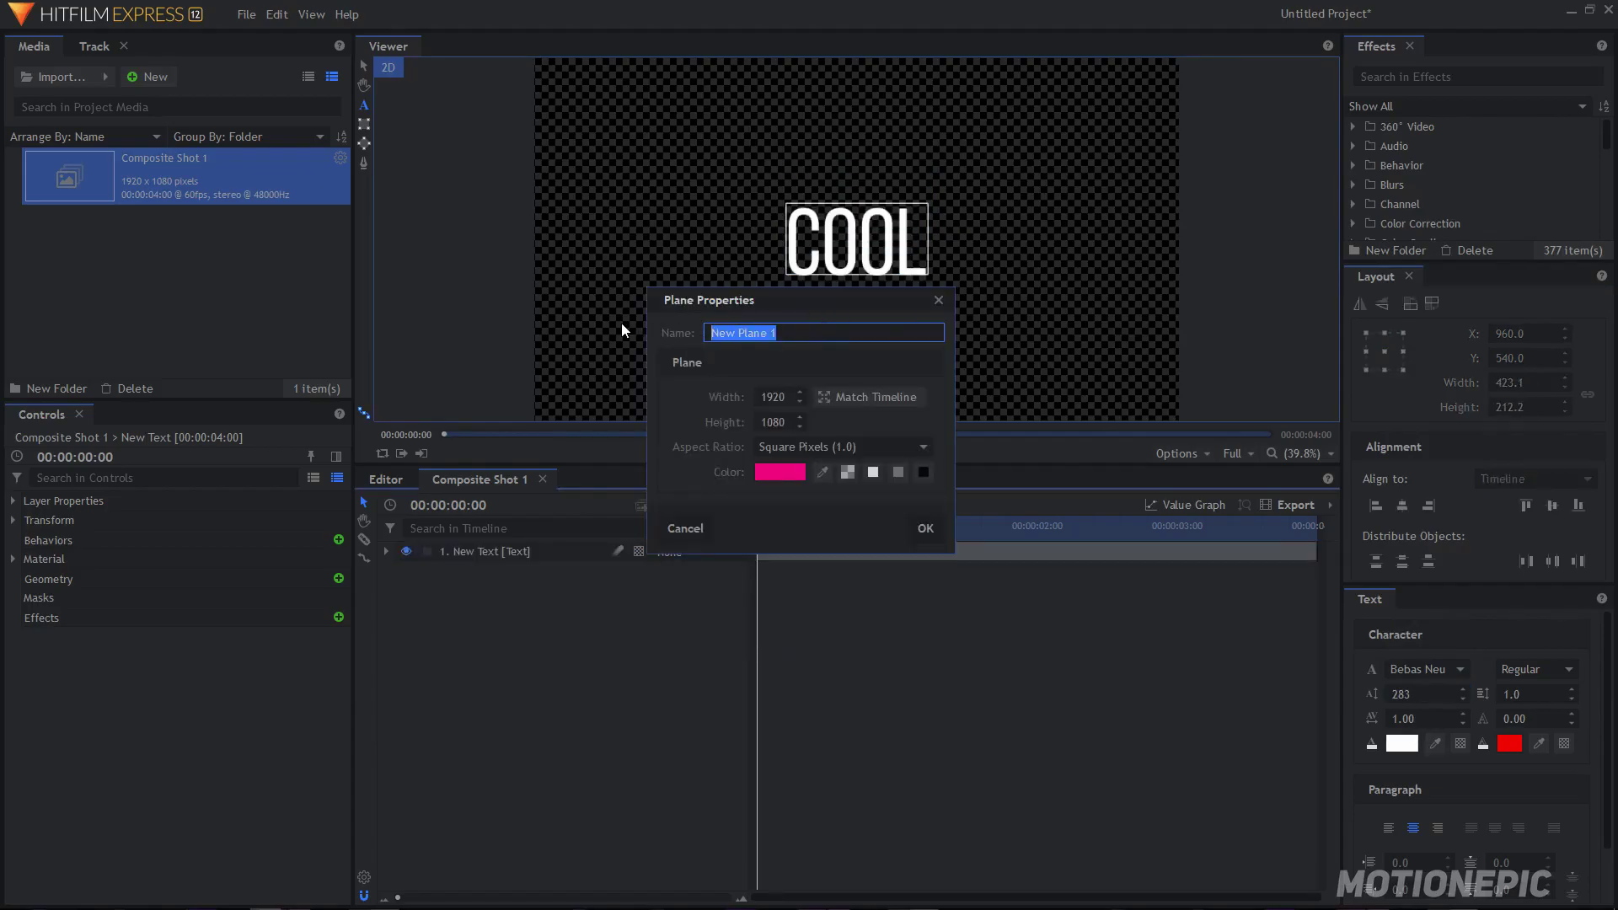
text(RECT)
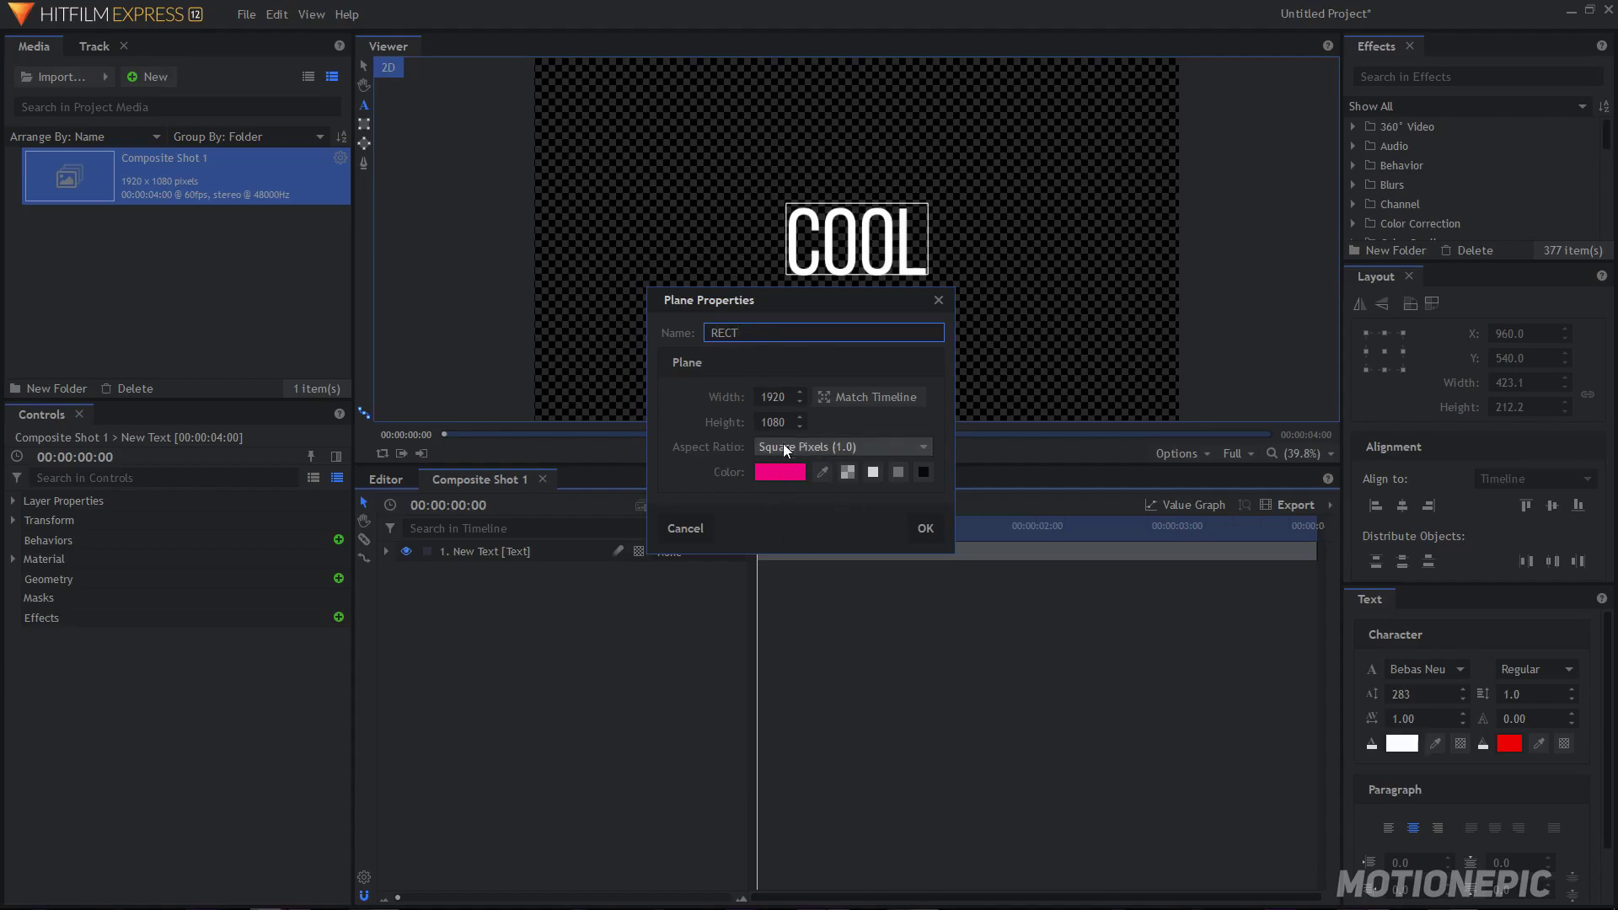
click(937, 531)
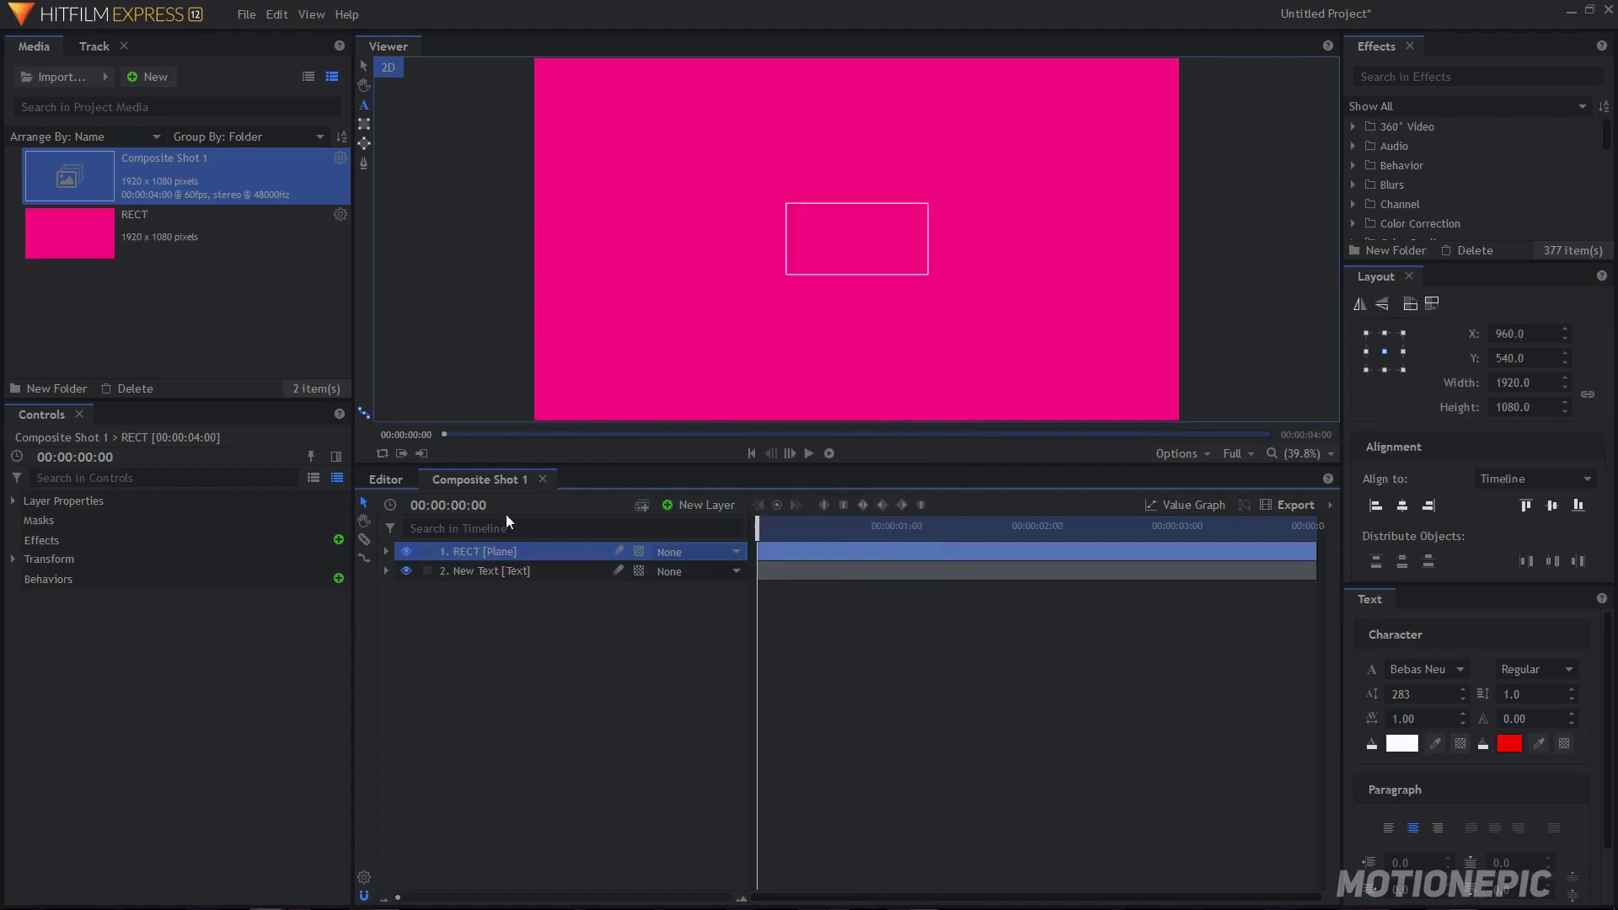
Step: Hide the RECT plane and draw a rectangle mask around COOL
click(406, 553)
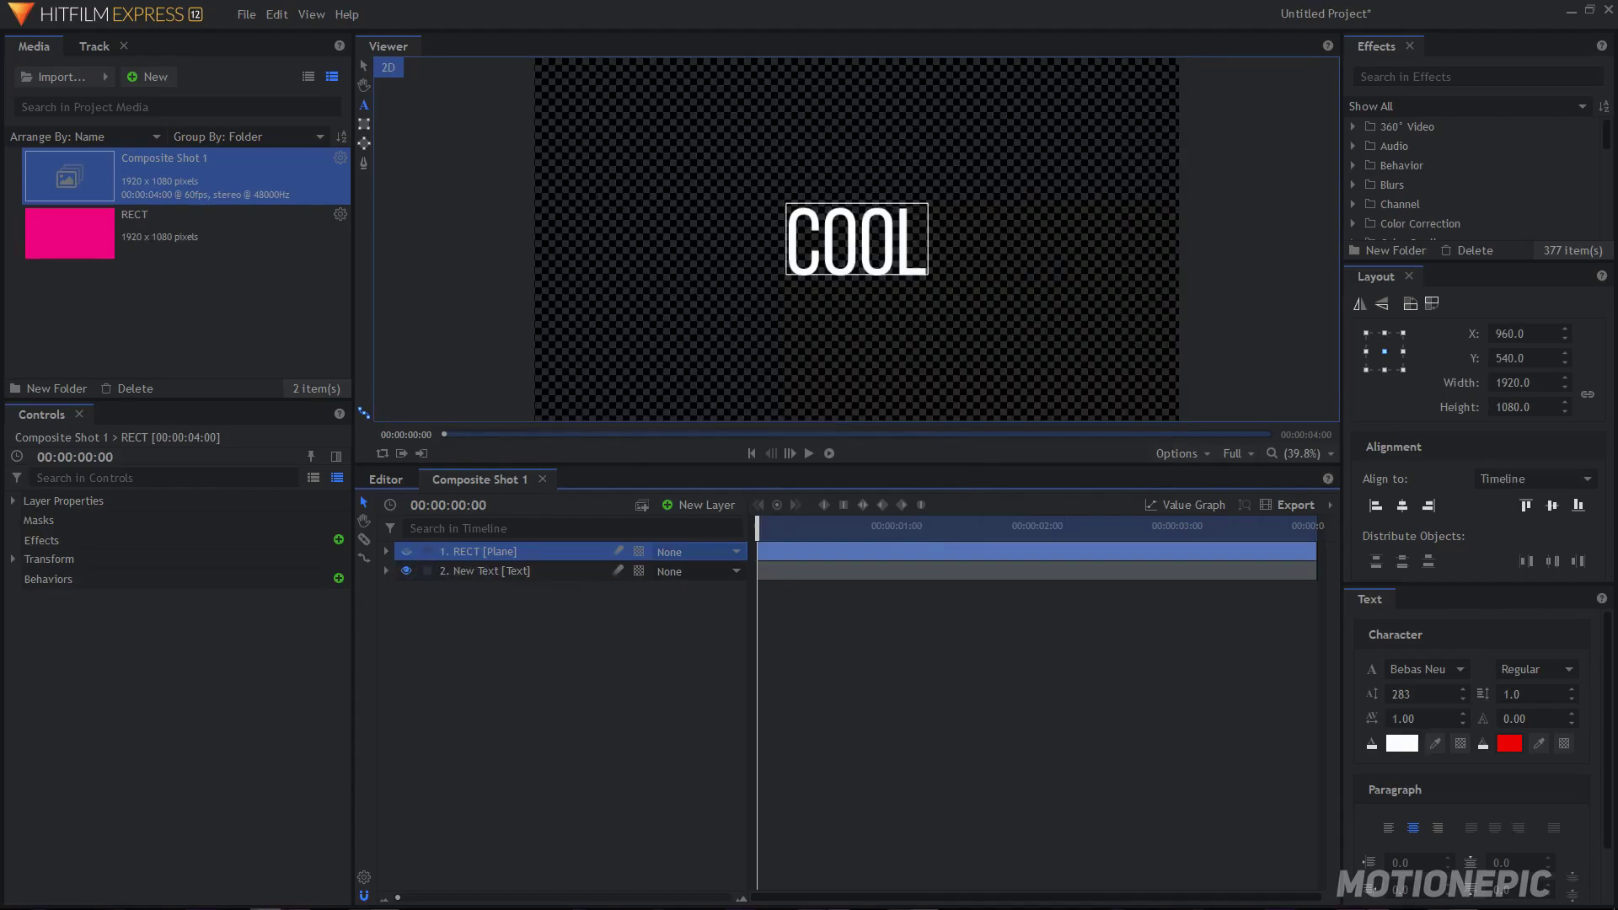
click(366, 127)
scroll(872, 245, up, 1)
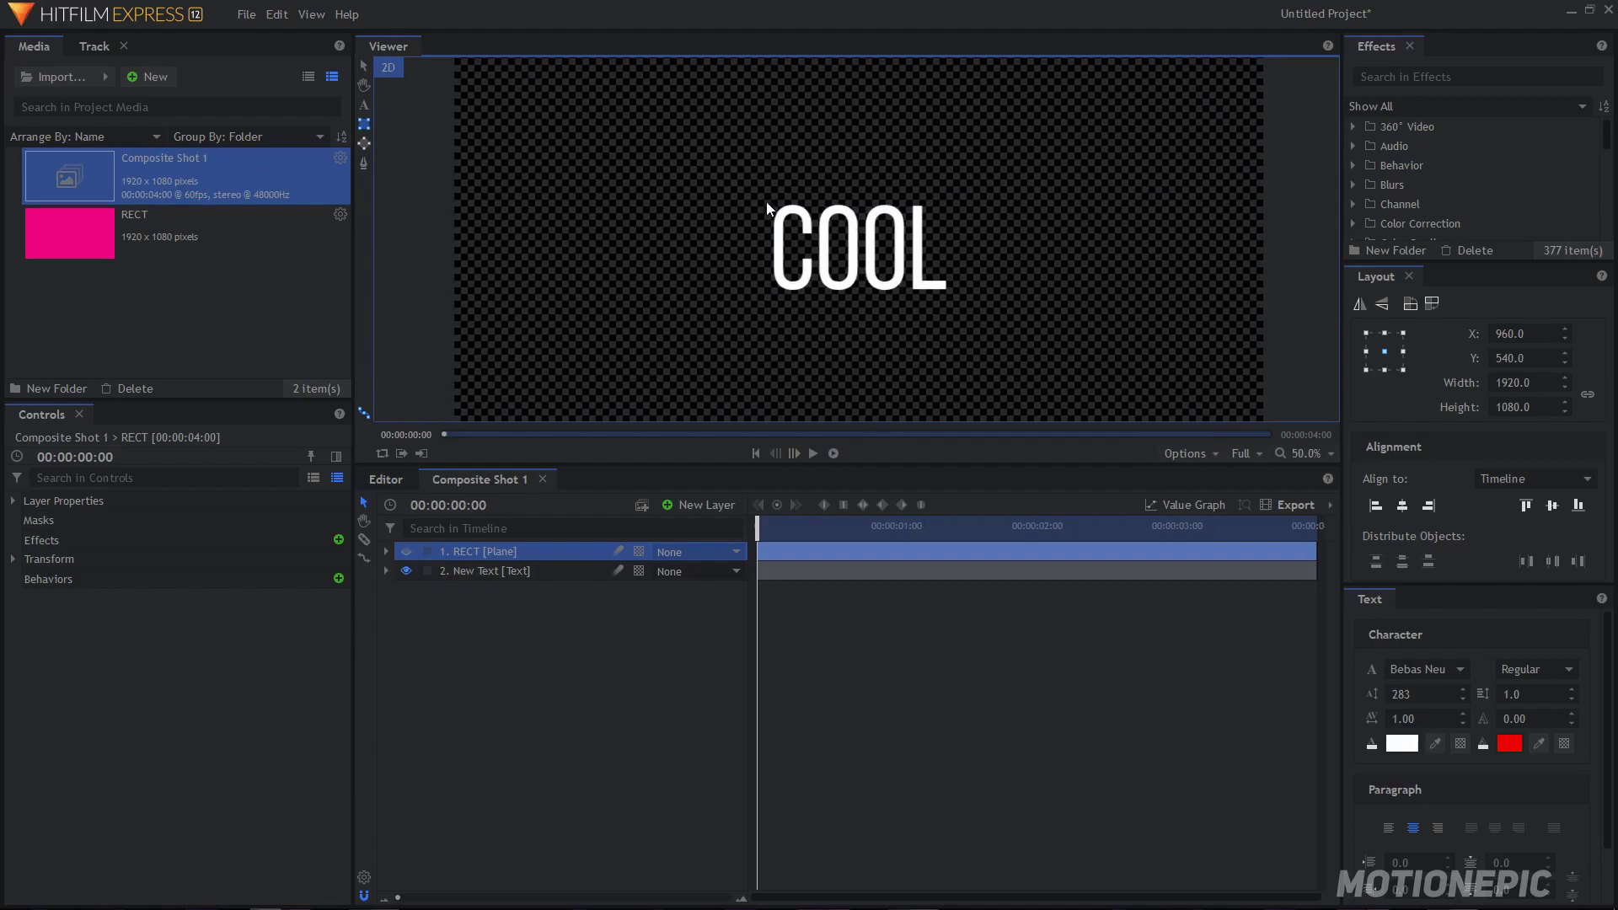
drag(764, 201, 972, 312)
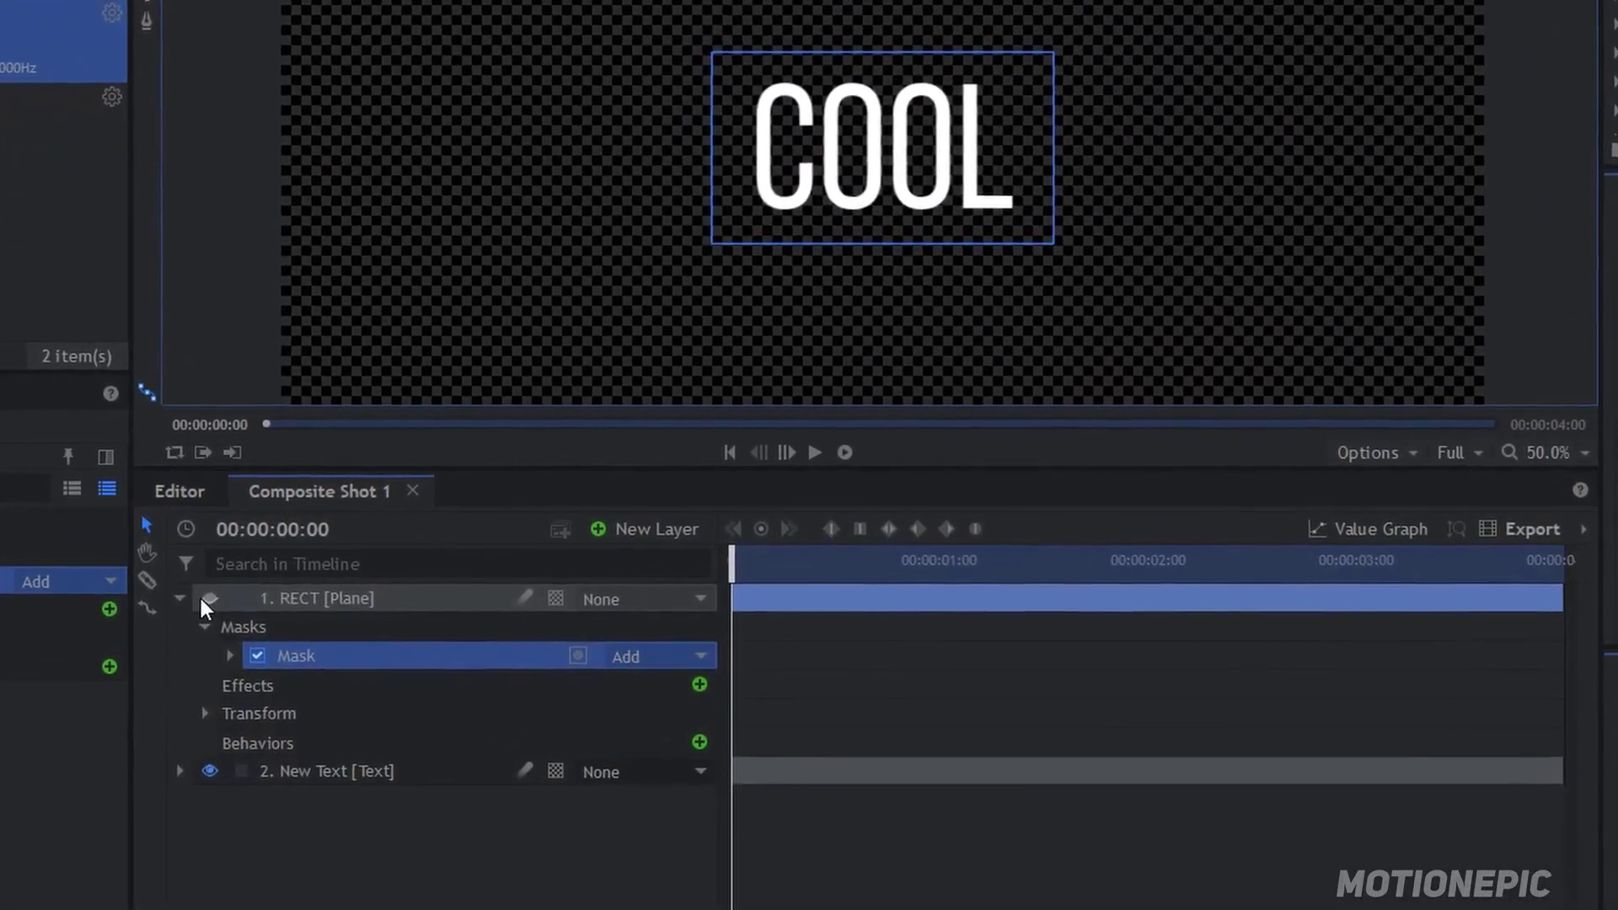
Step: Unhide RECT, move it below the text layer, and duplicate its mask
click(209, 598)
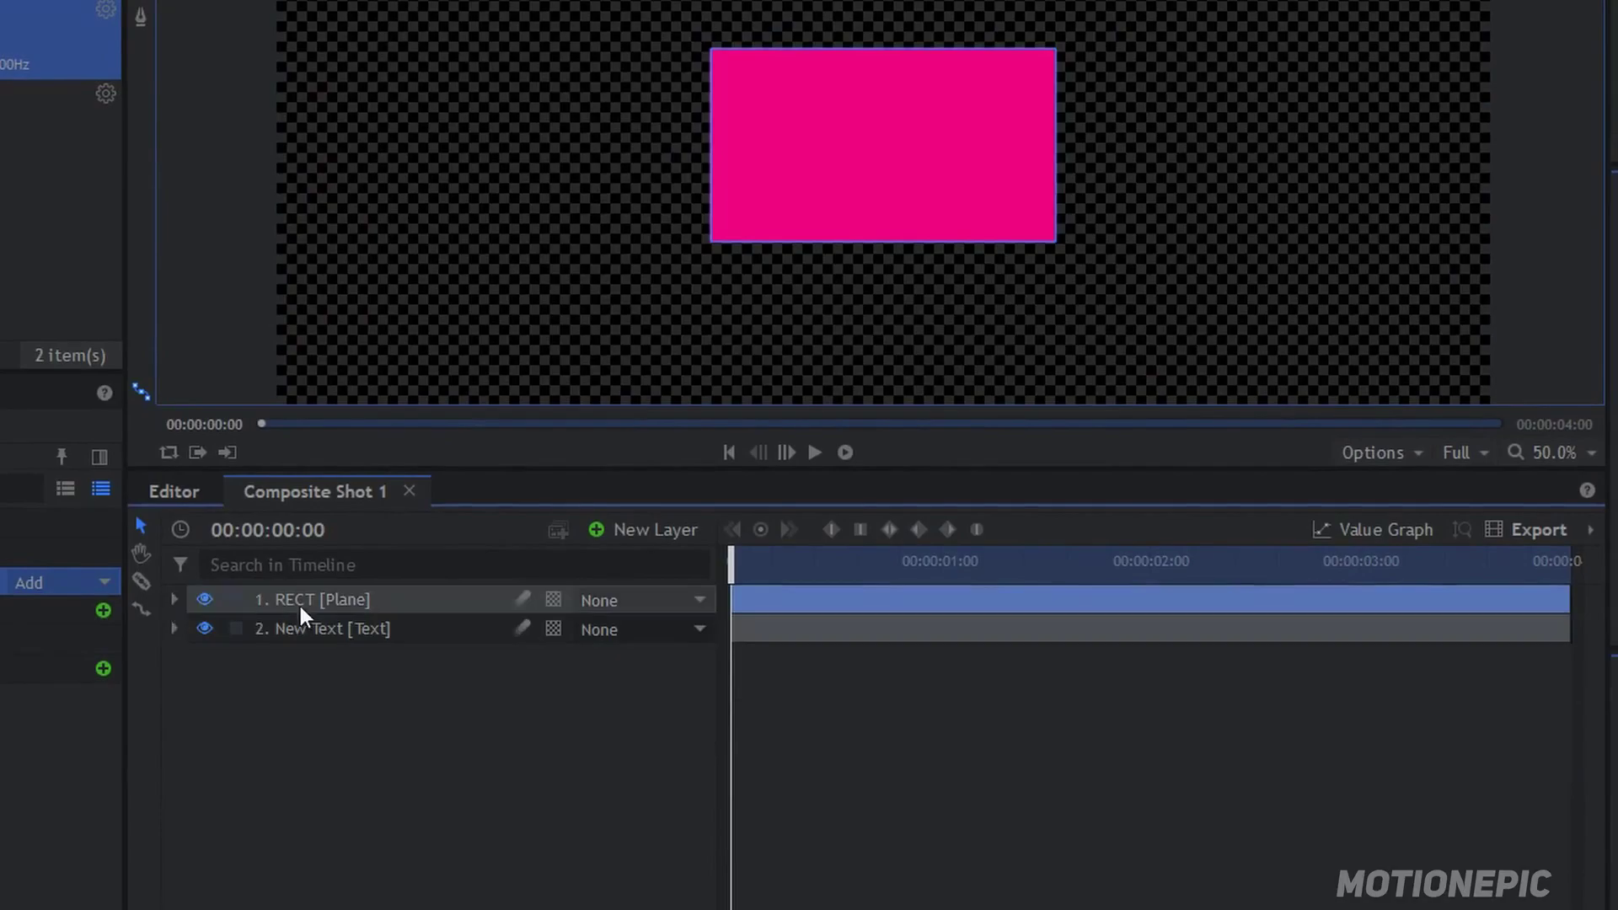
drag(310, 598, 306, 695)
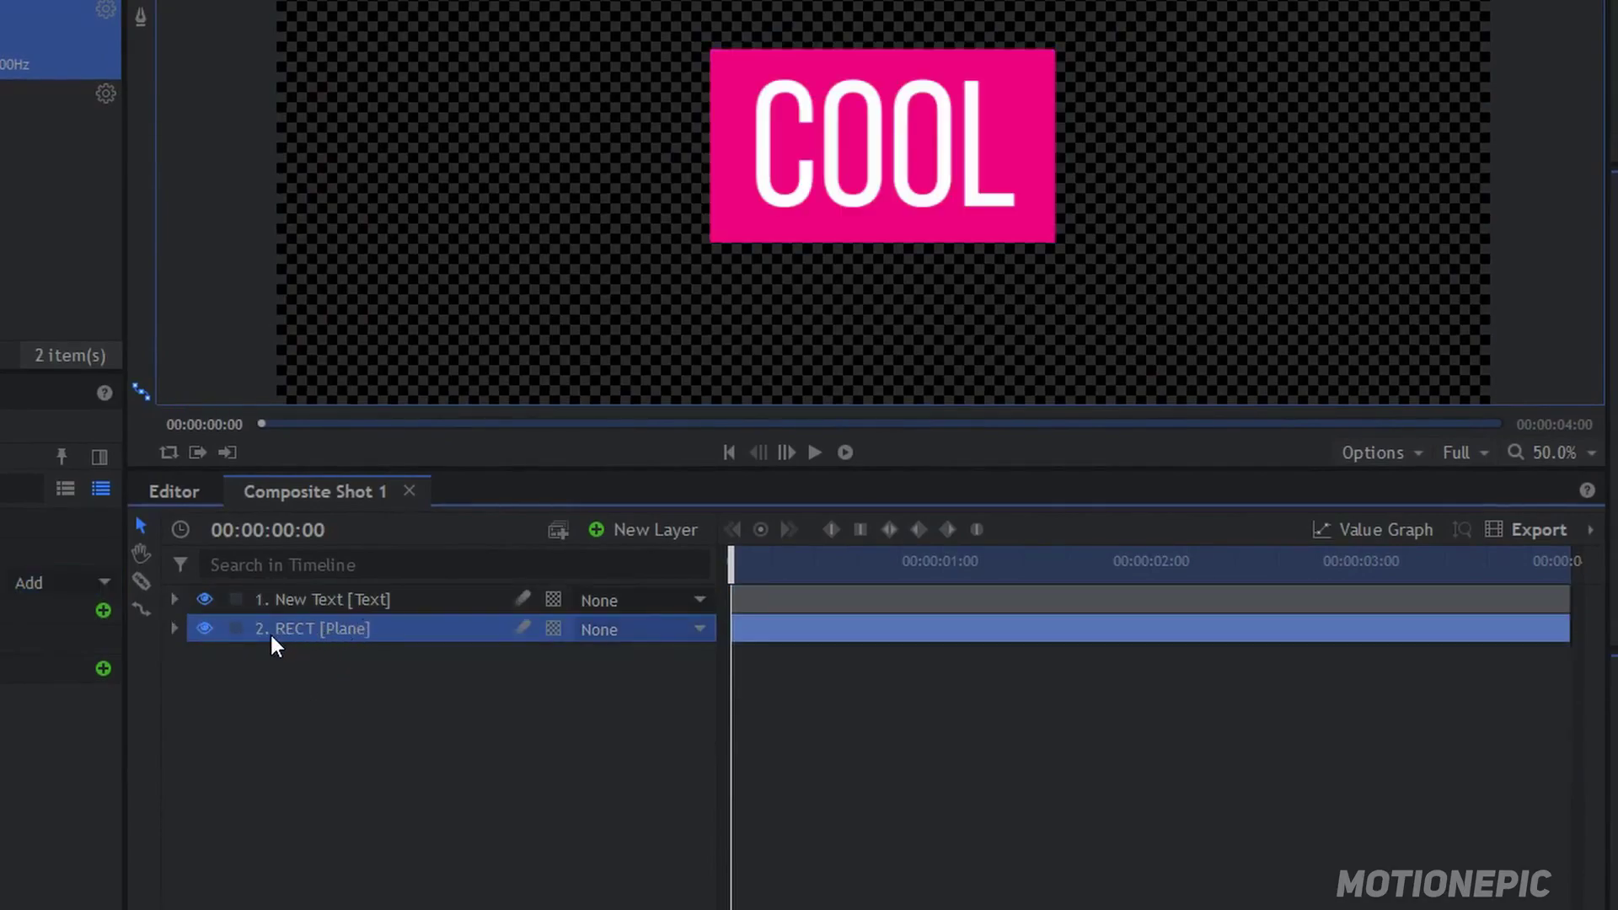
click(177, 628)
click(317, 687)
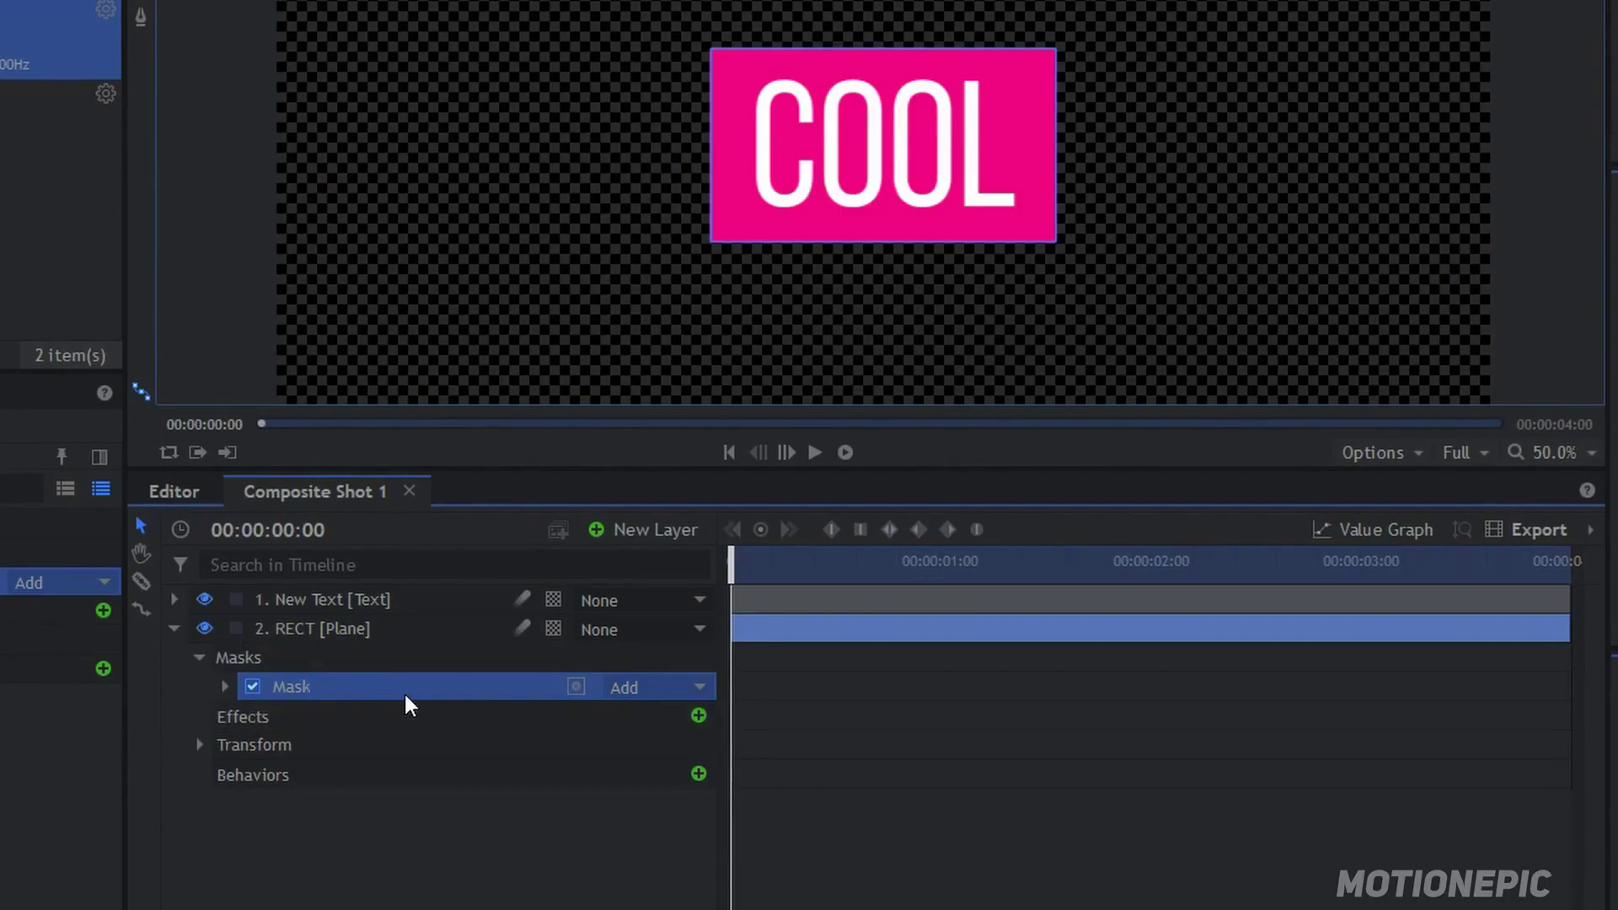
right_click(383, 681)
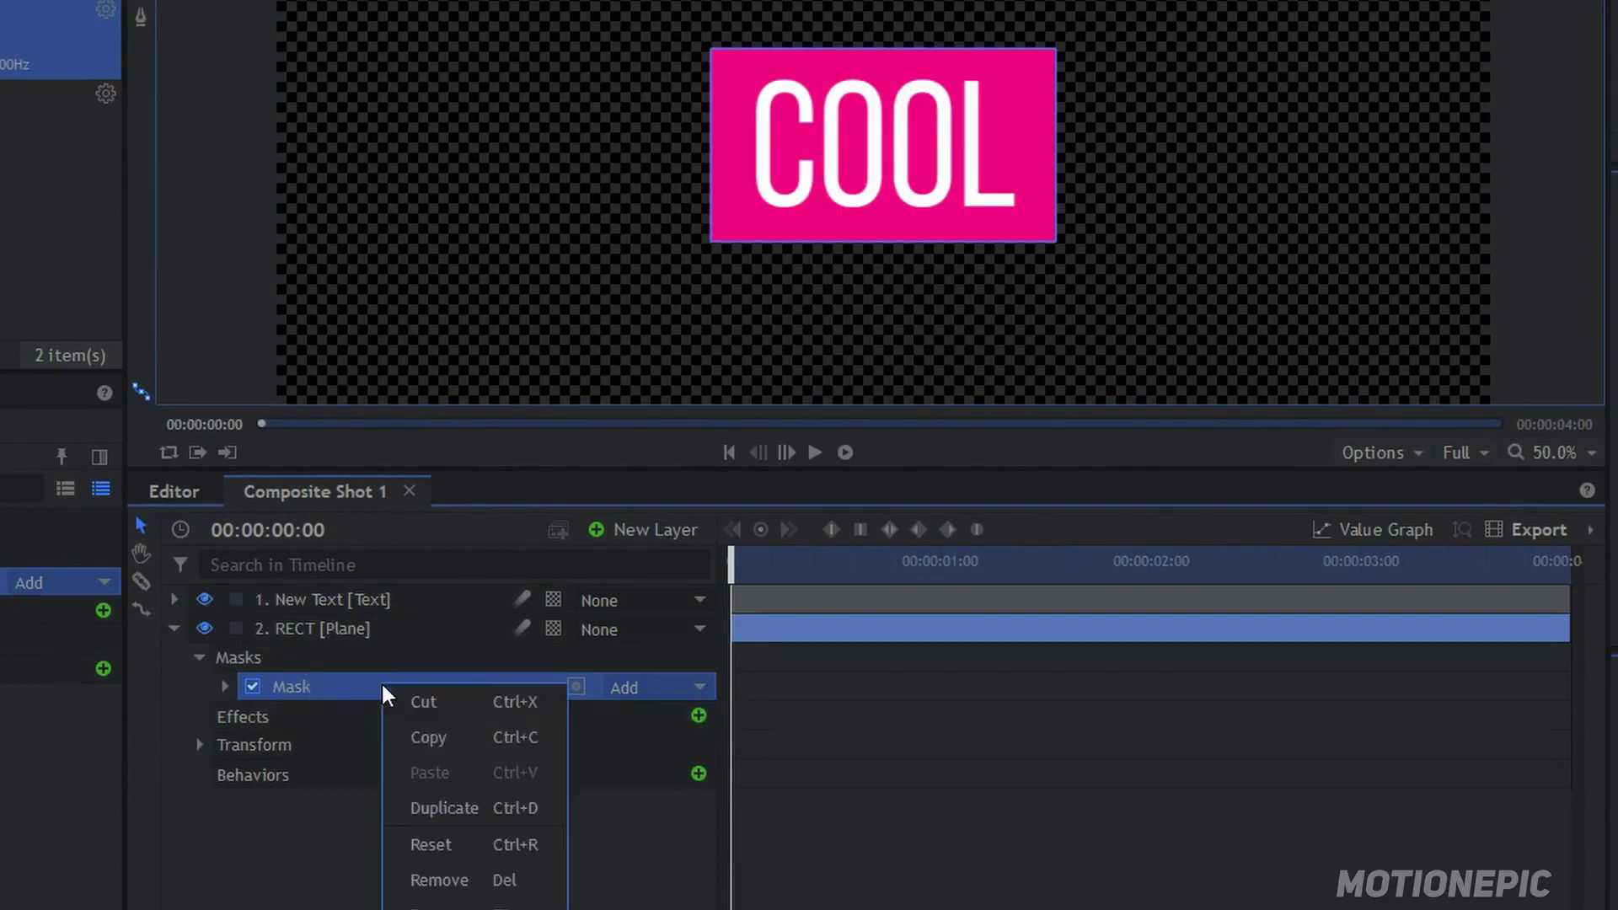
click(466, 808)
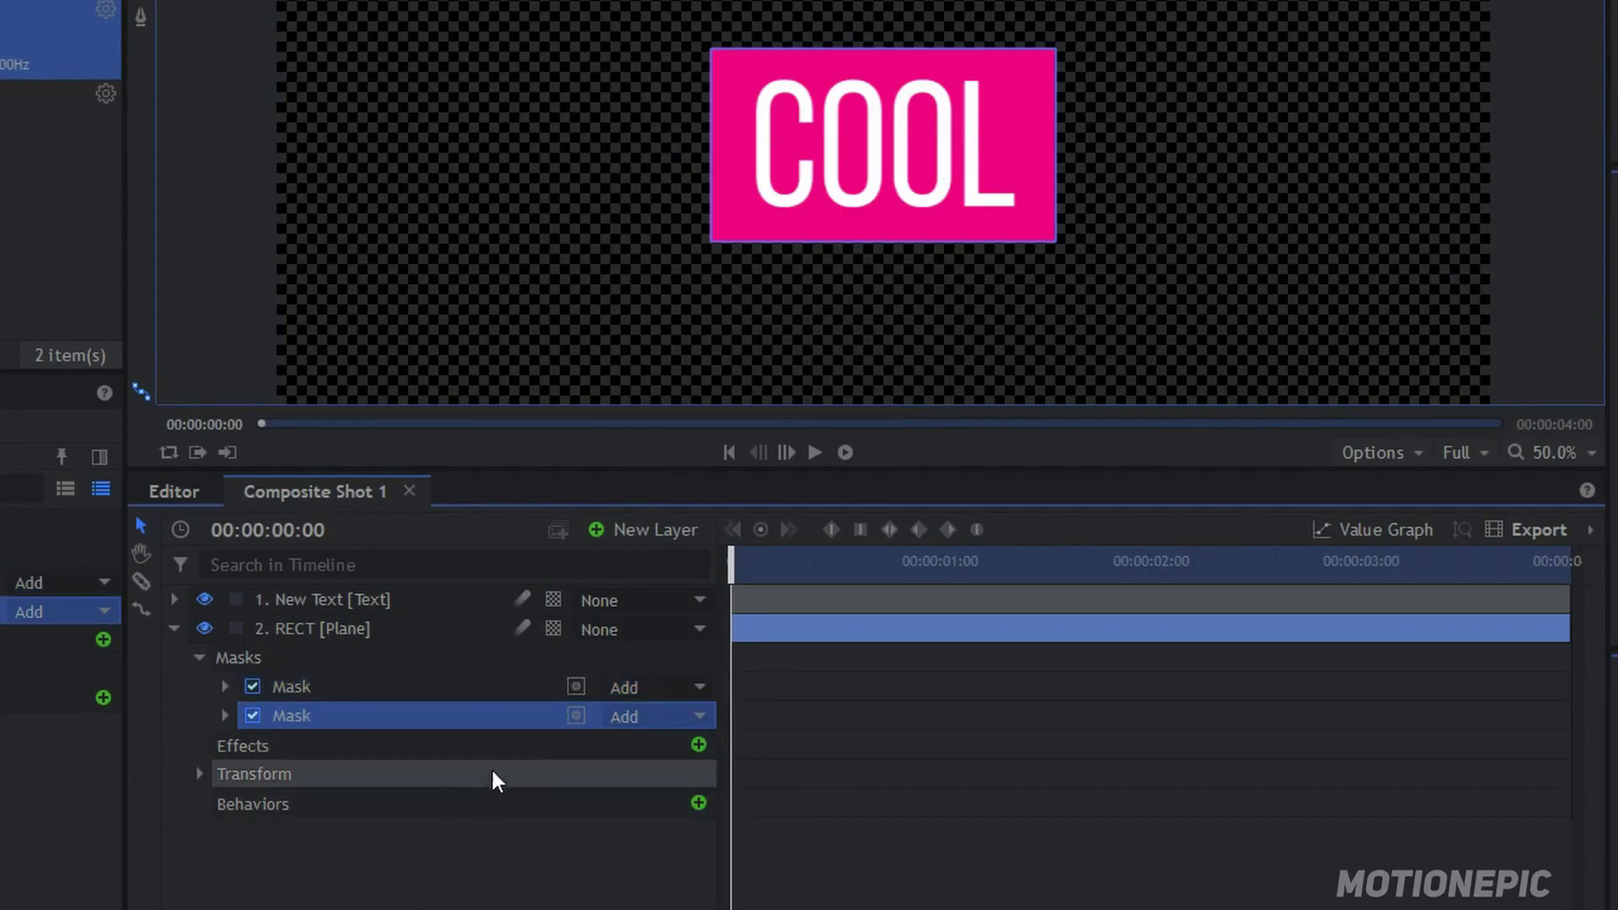
Step: Set the duplicate mask to Subtract with Shape Expansion -21 px, leaving a pink outline
click(667, 723)
click(641, 906)
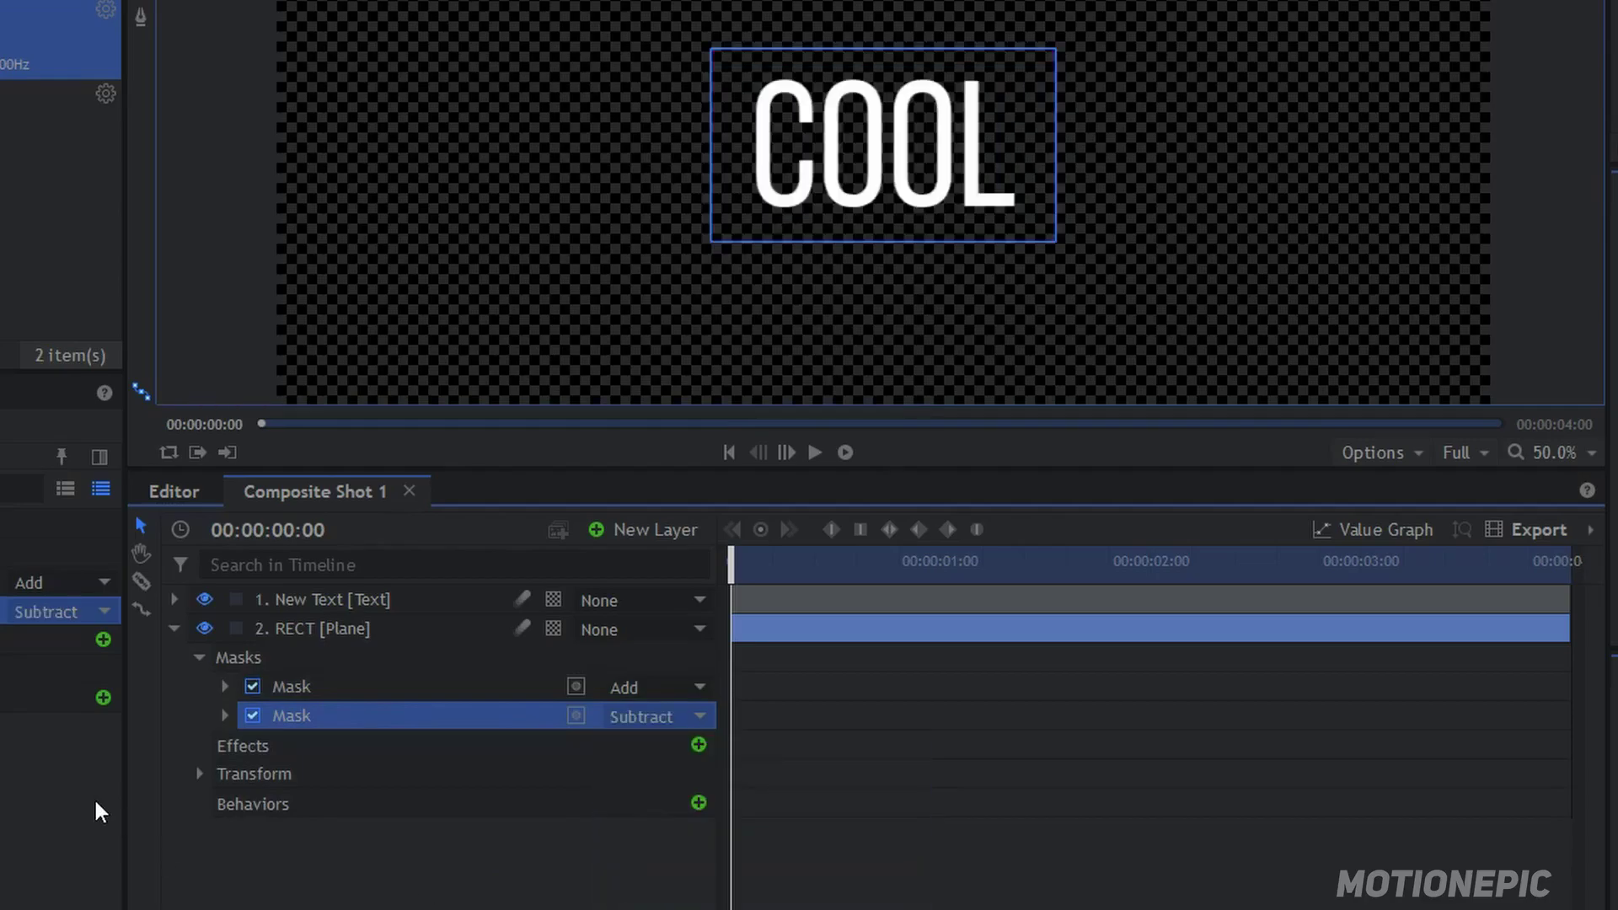
click(224, 715)
click(248, 744)
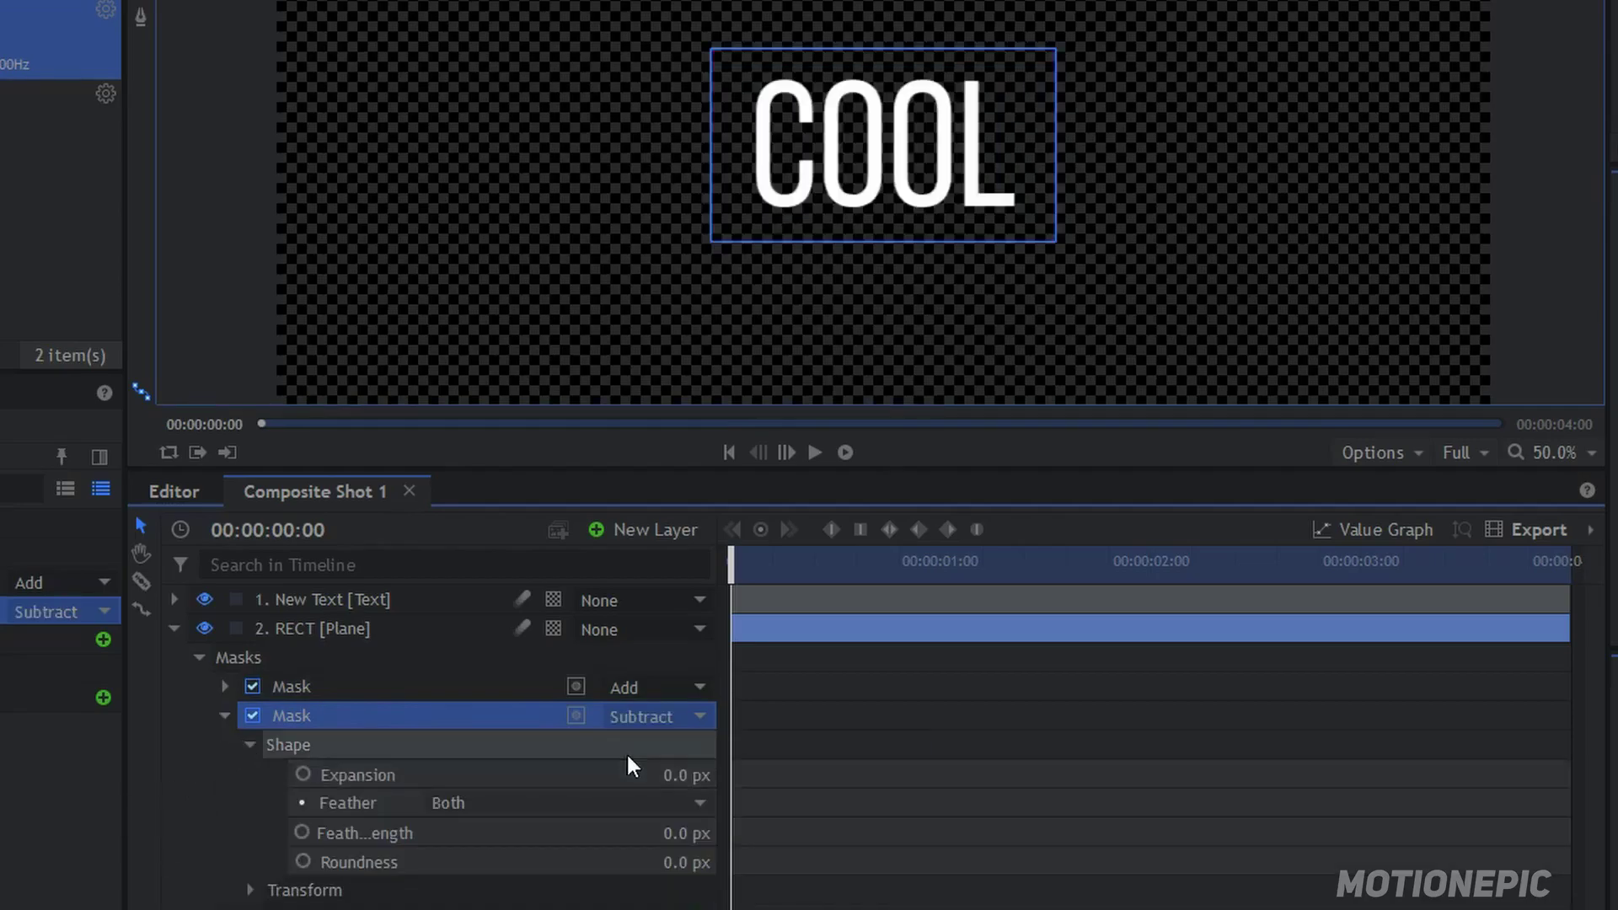
drag(684, 777, 657, 777)
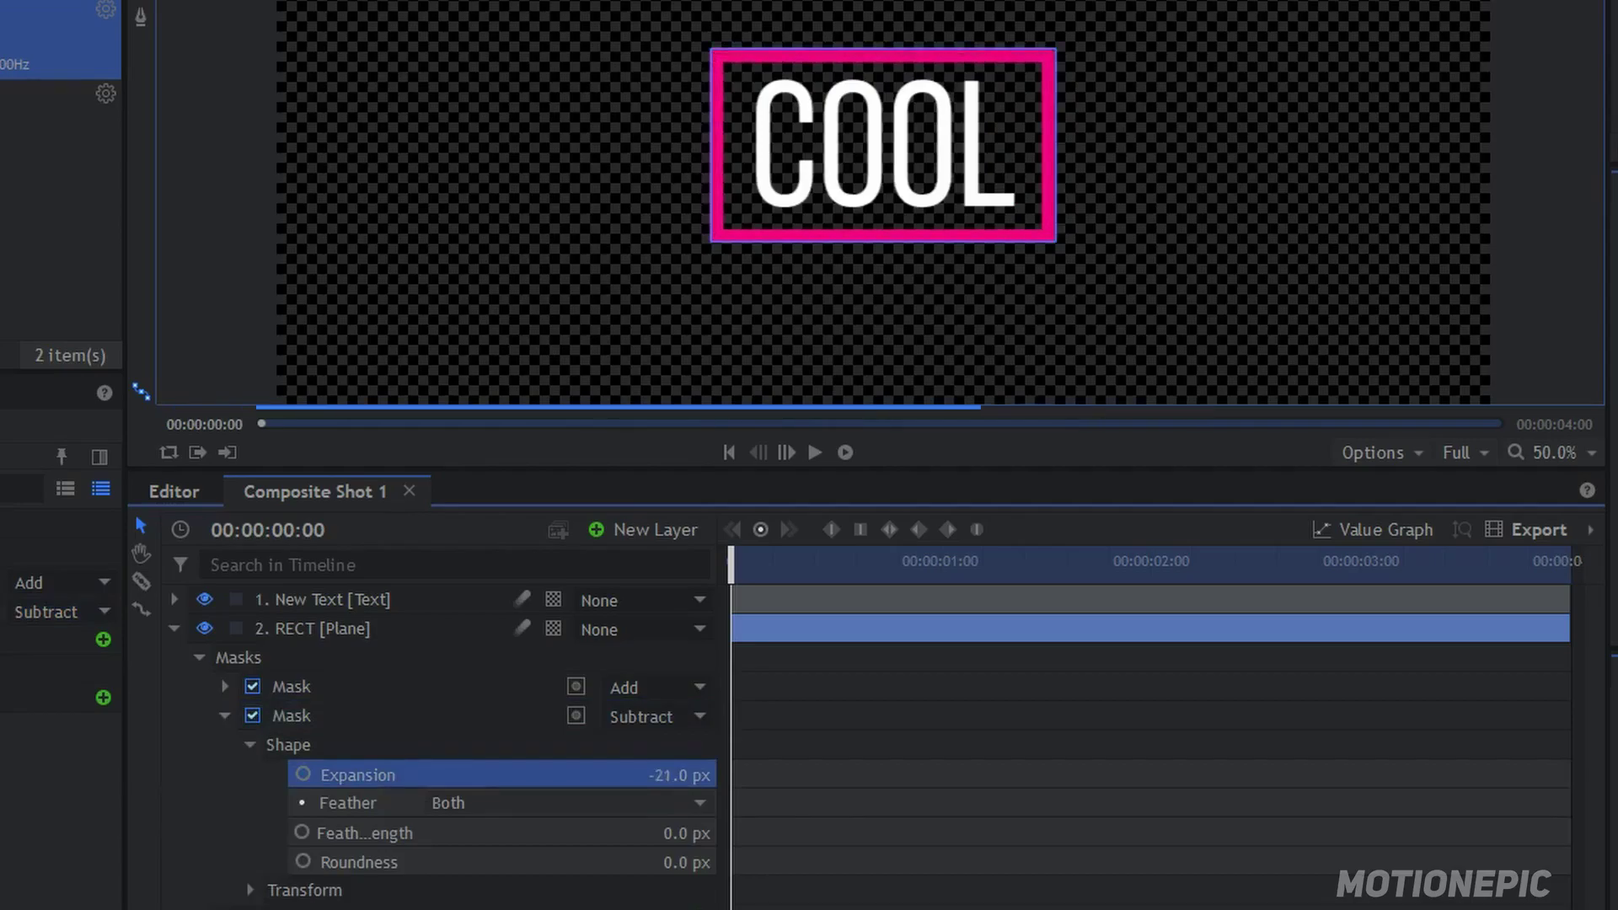
click(175, 628)
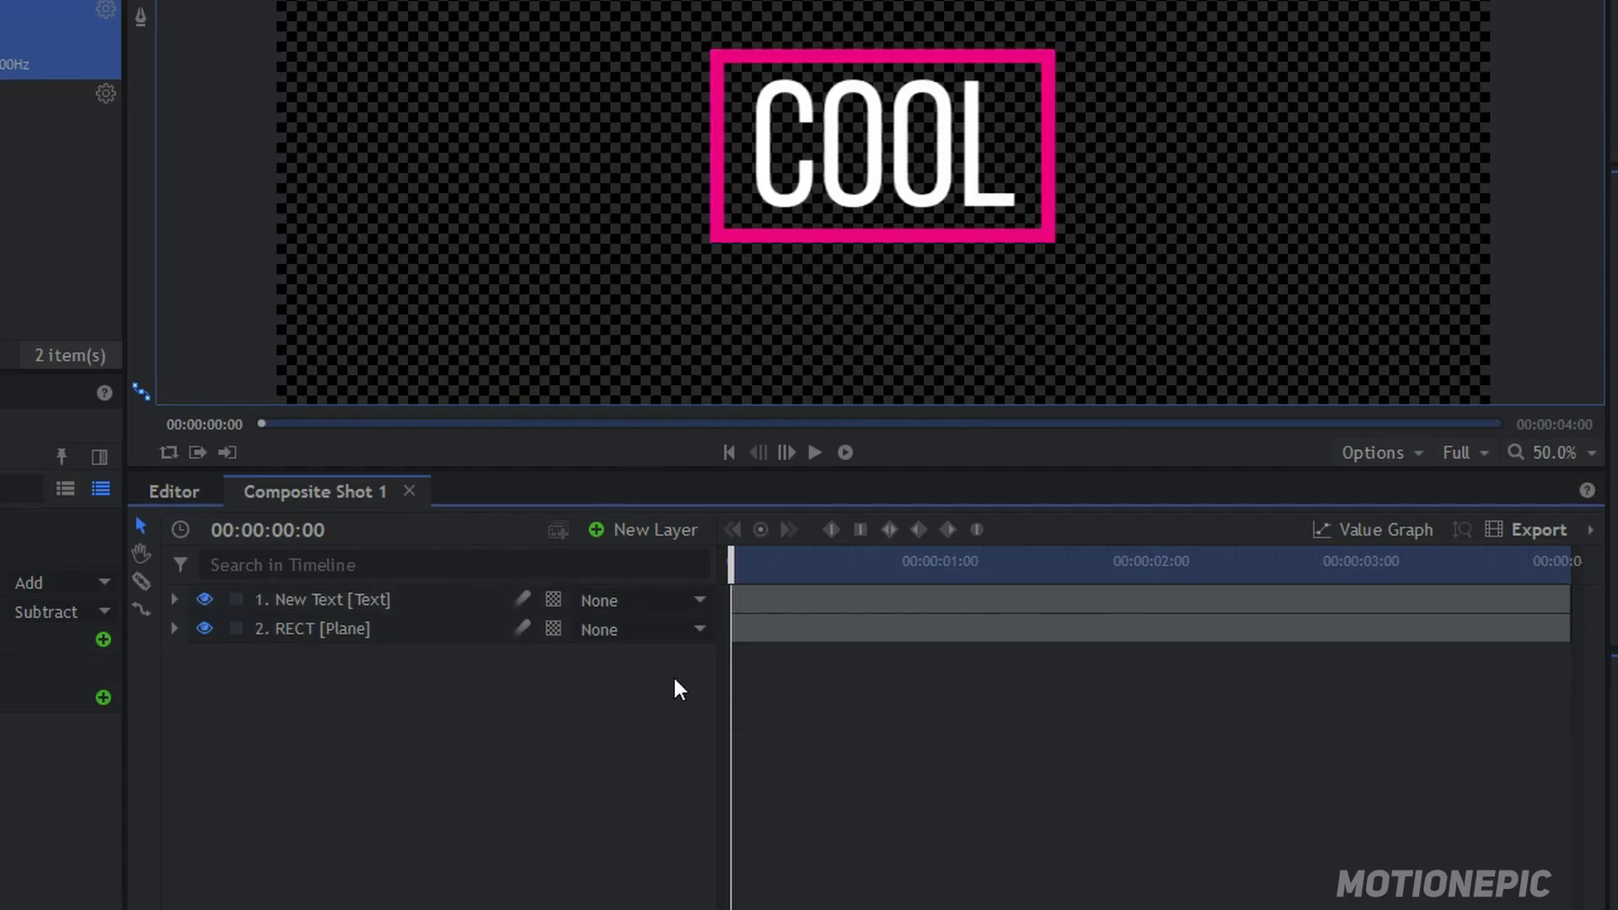
Step: Duplicate the text and RECT layers and give the copies the Saffron label
drag(301, 690, 362, 594)
key(ctrl+d)
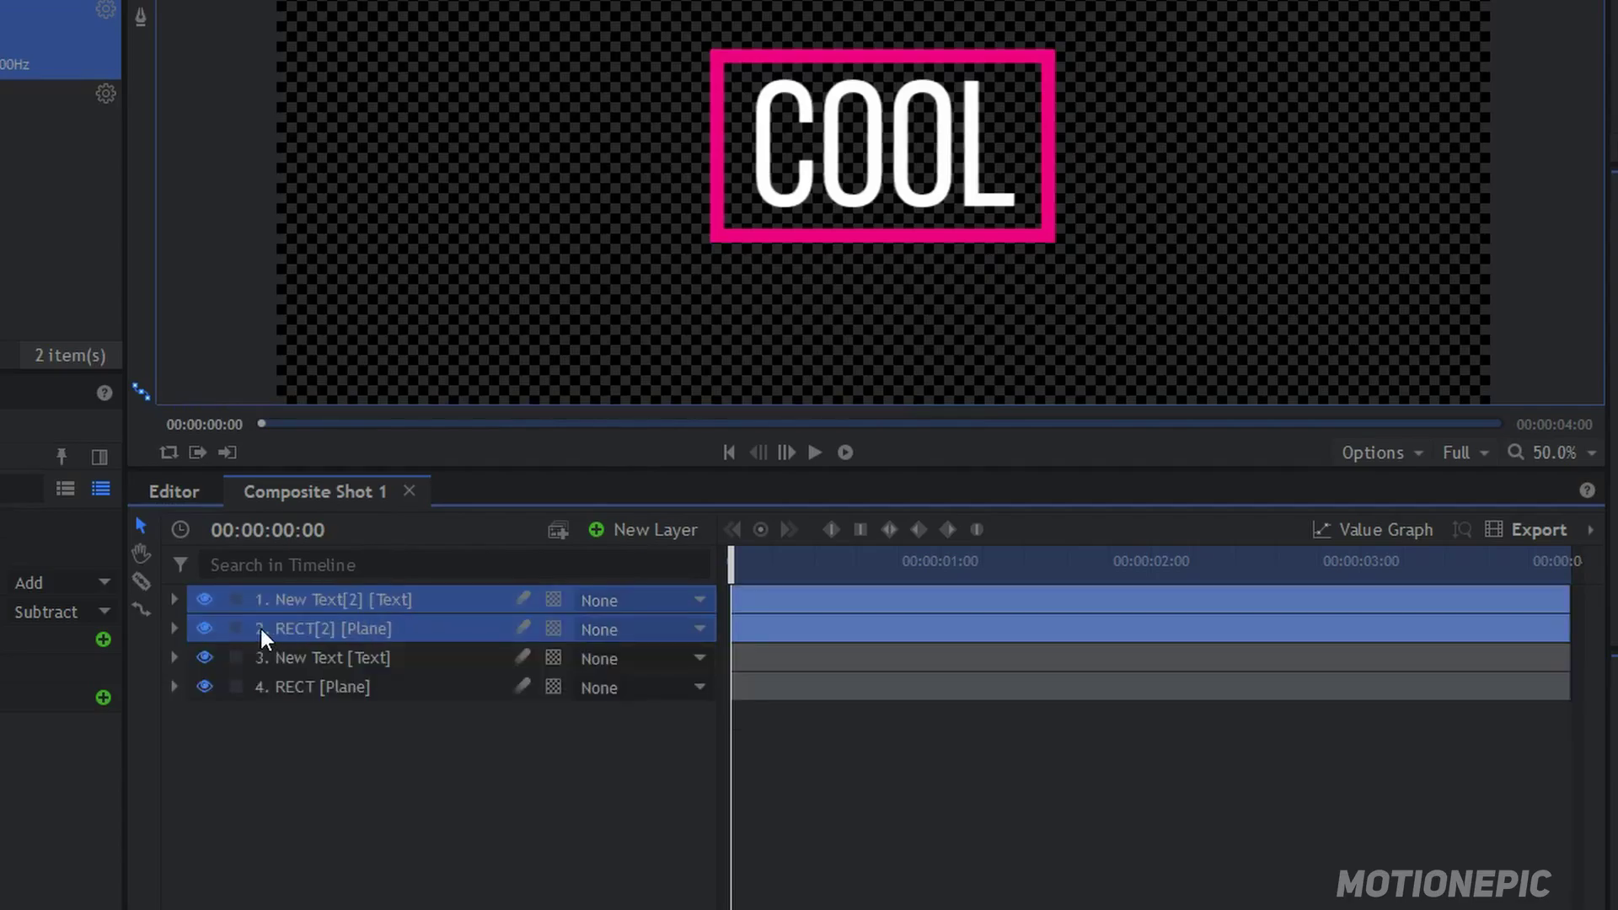
click(236, 602)
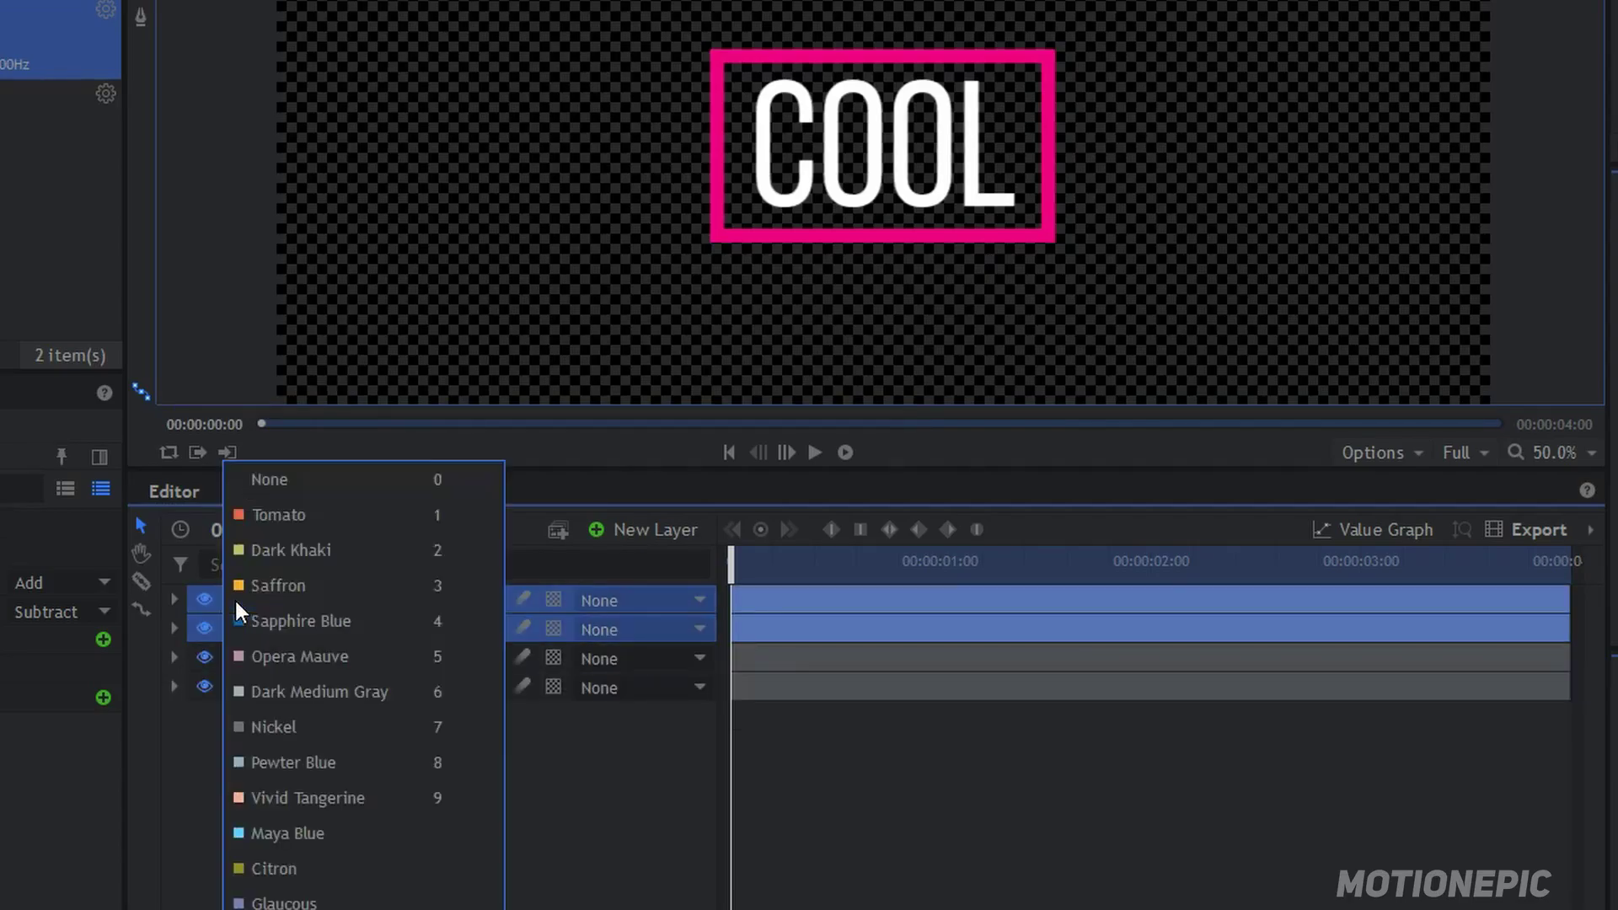
click(258, 583)
Step: Give the original text and RECT layers the Glaucous colour label
drag(254, 765, 304, 653)
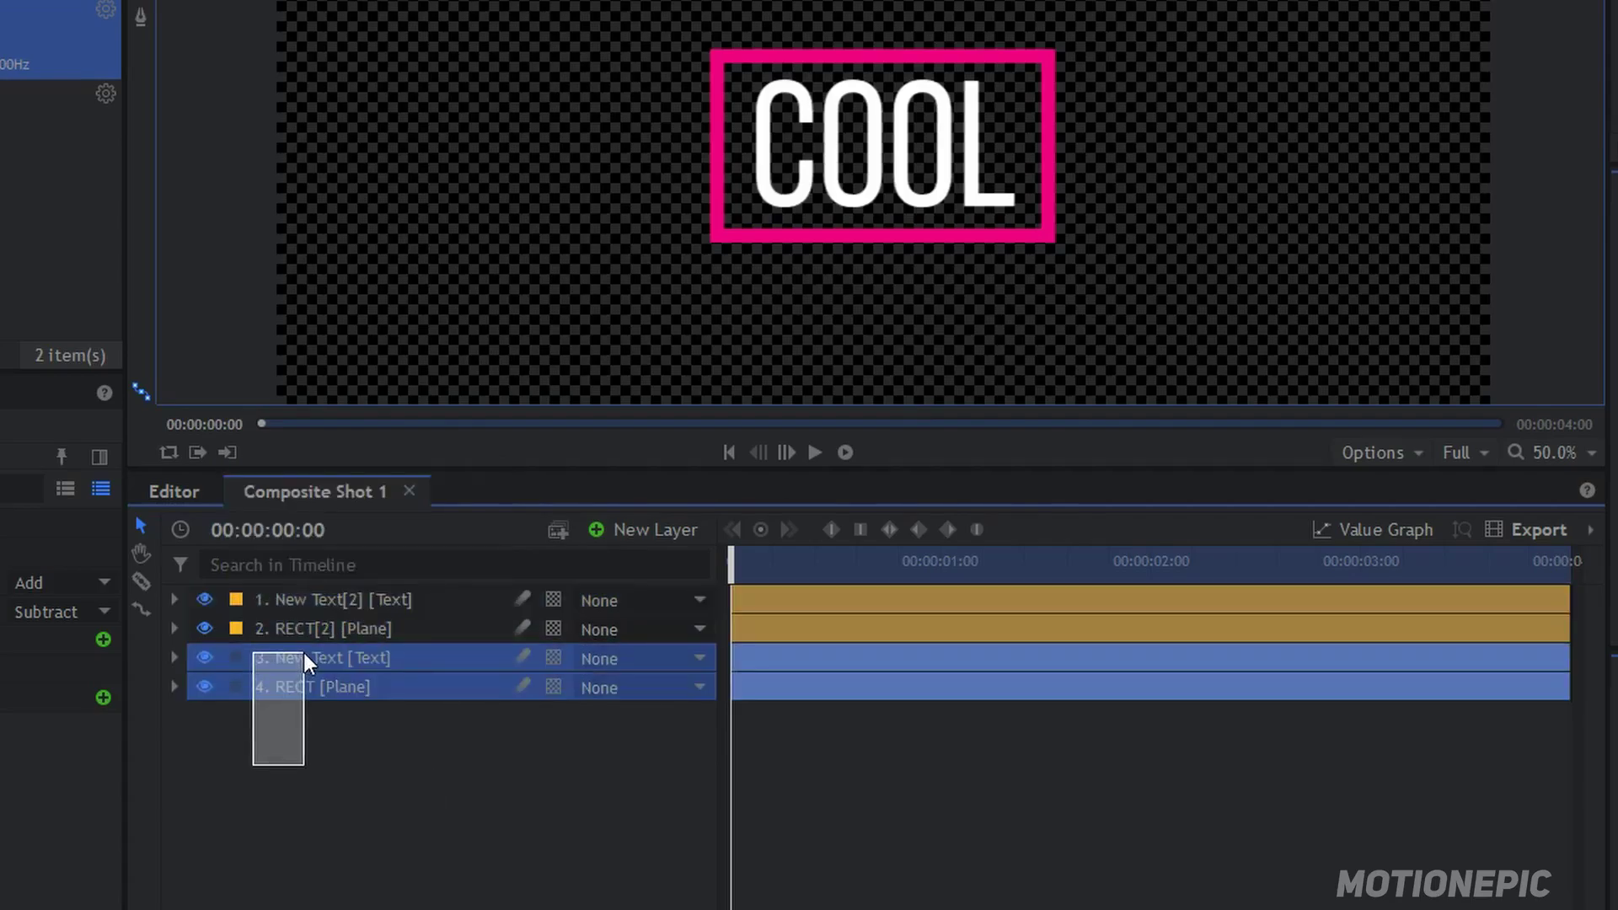
click(236, 658)
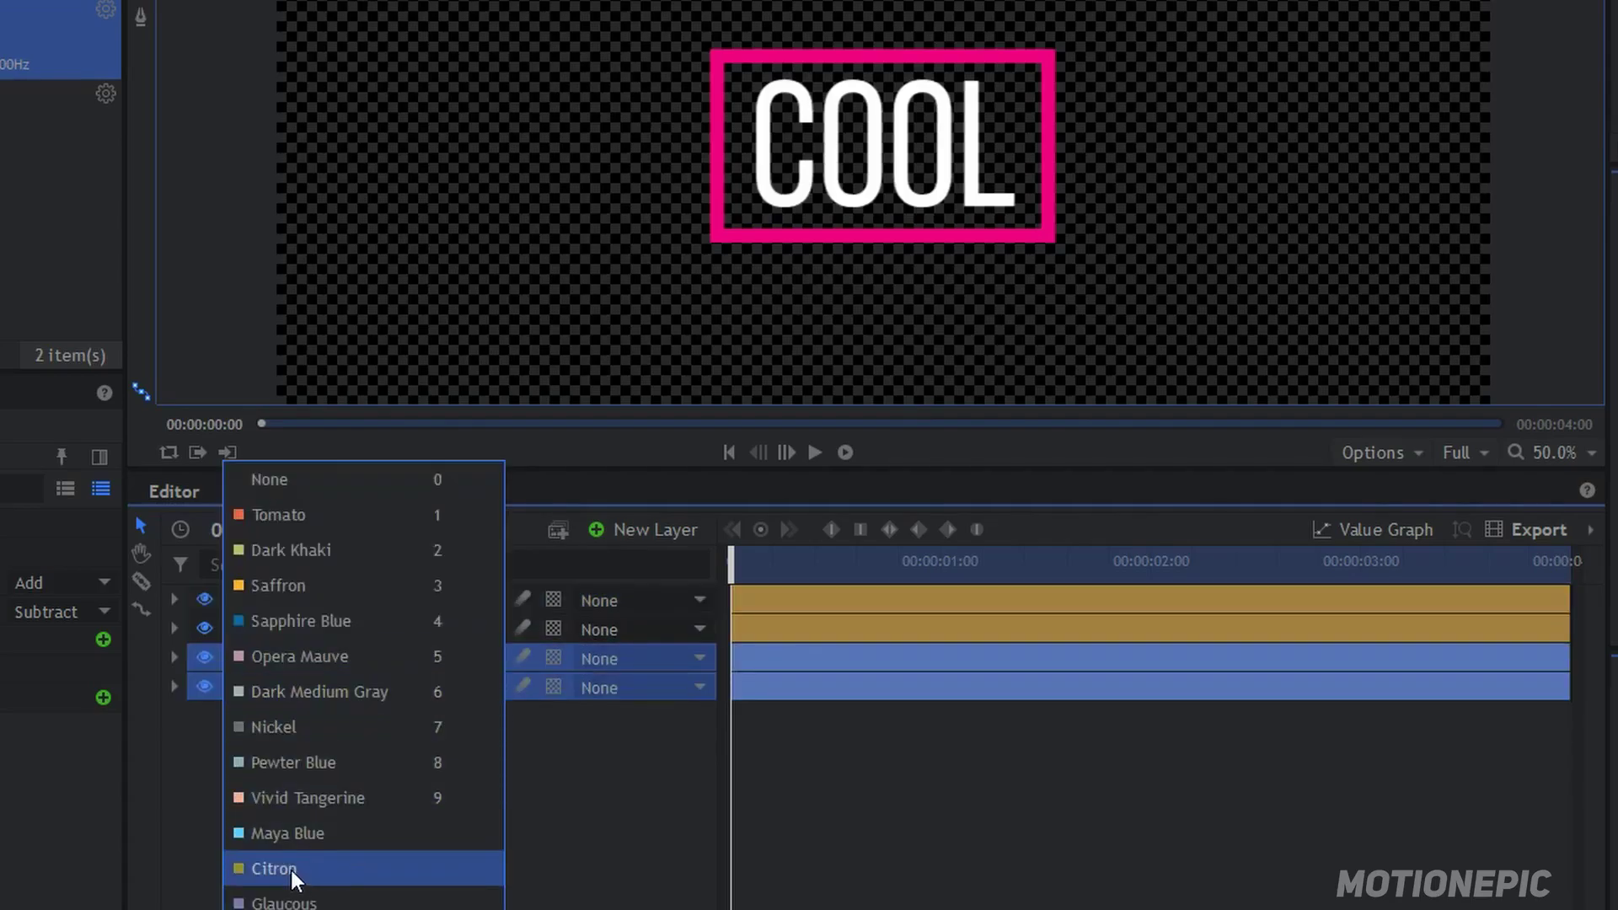
click(291, 870)
click(232, 657)
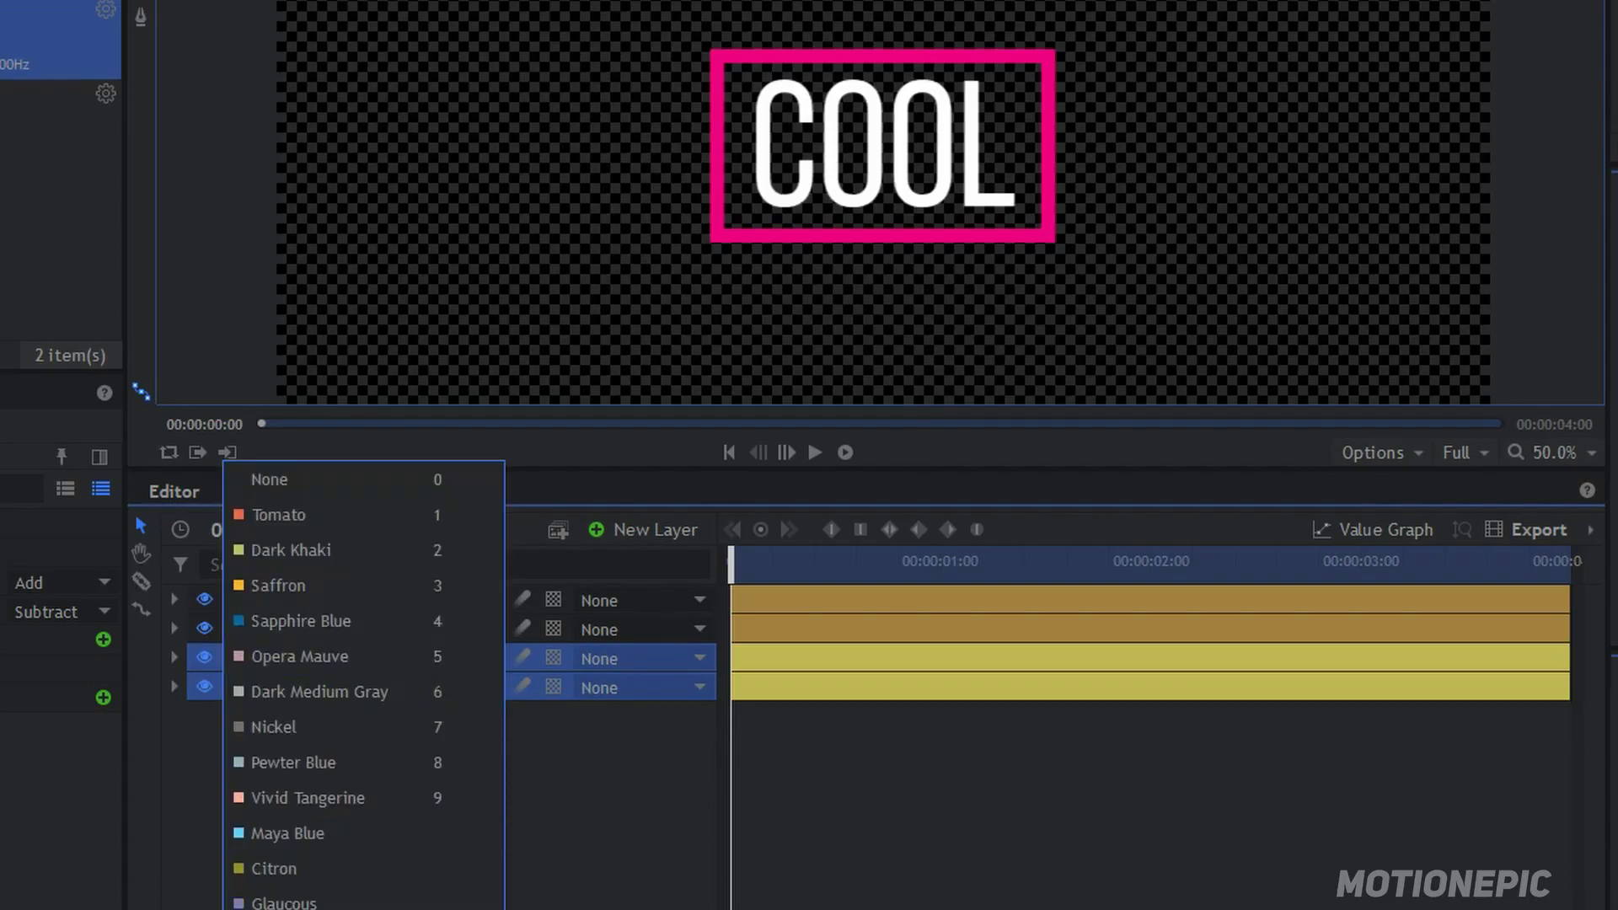
click(291, 902)
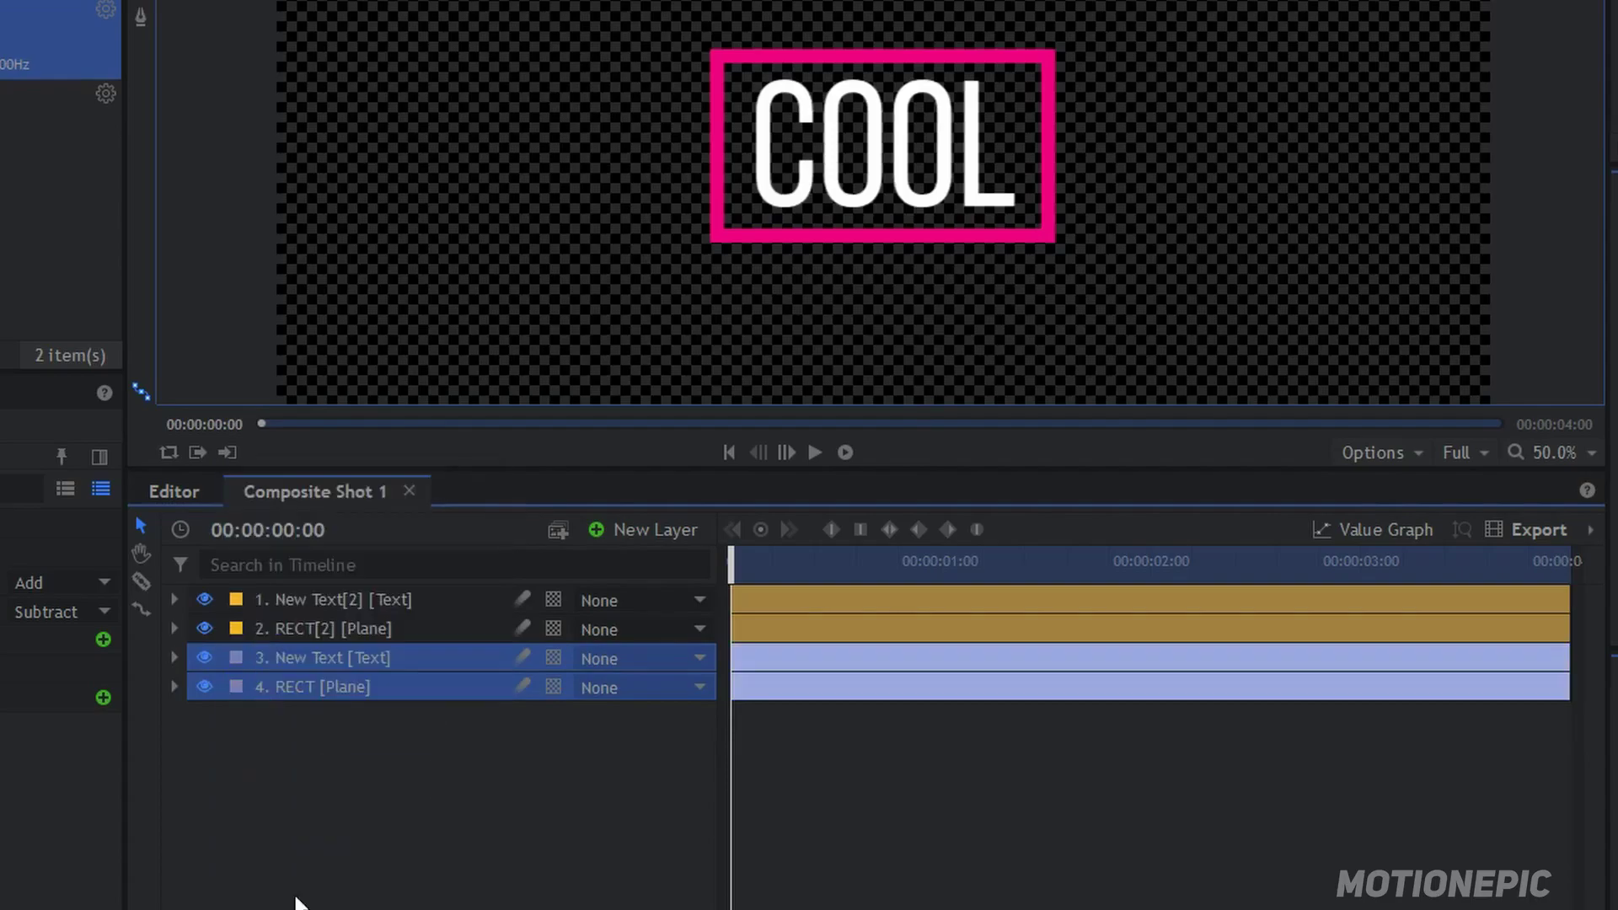
click(446, 765)
Step: Trim the original text and RECT layers to end at 2:00
drag(1104, 573, 1151, 562)
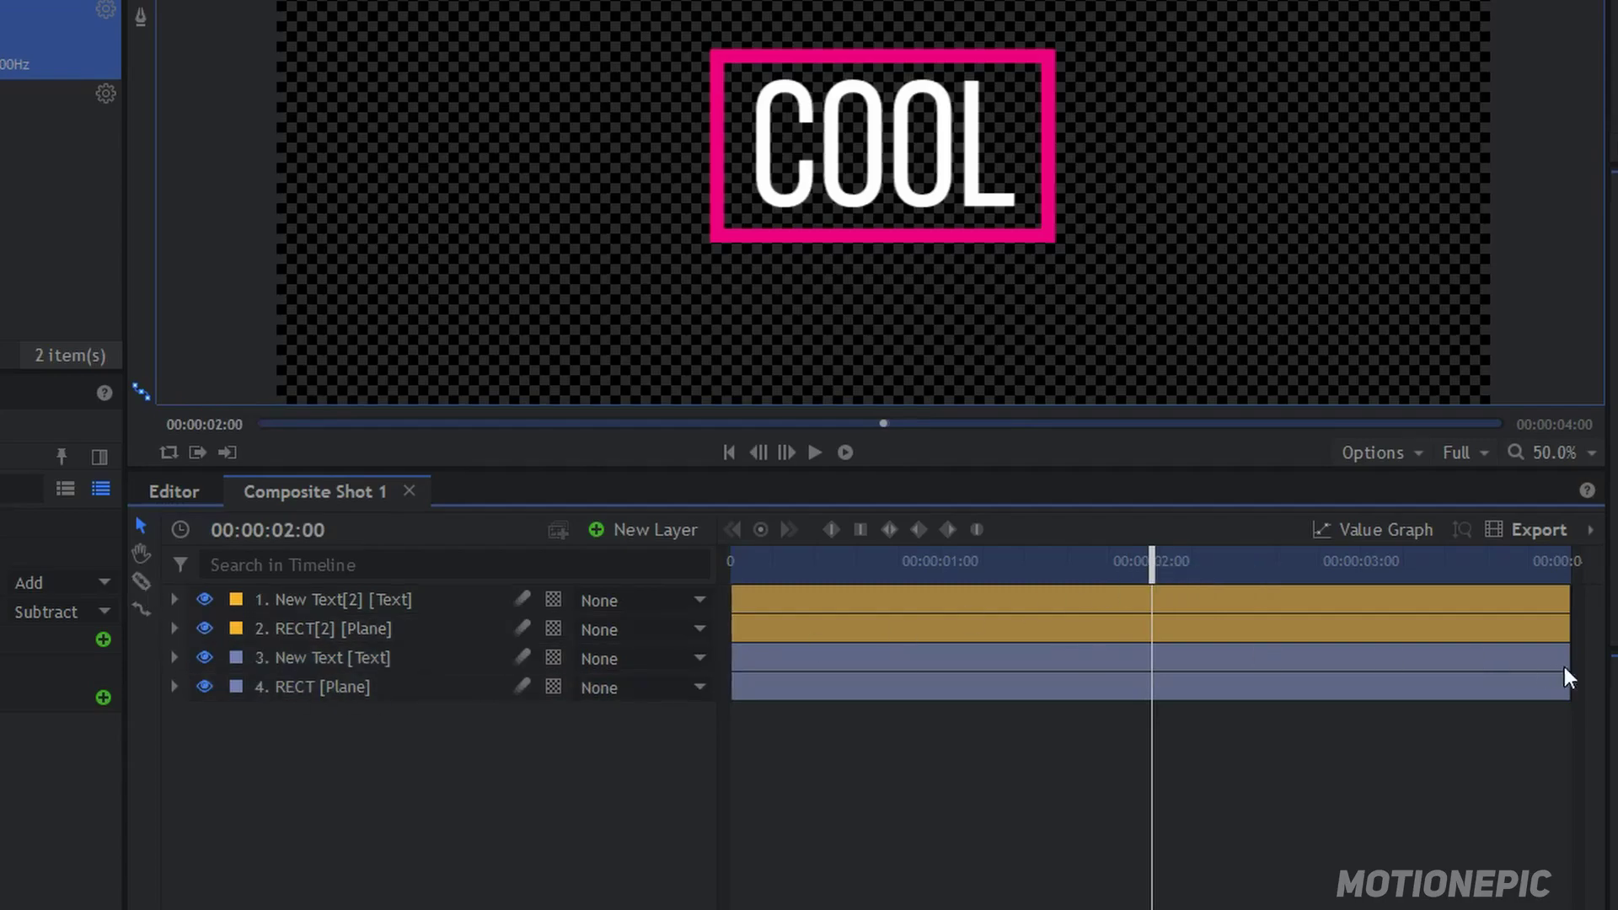
drag(1572, 654, 1149, 657)
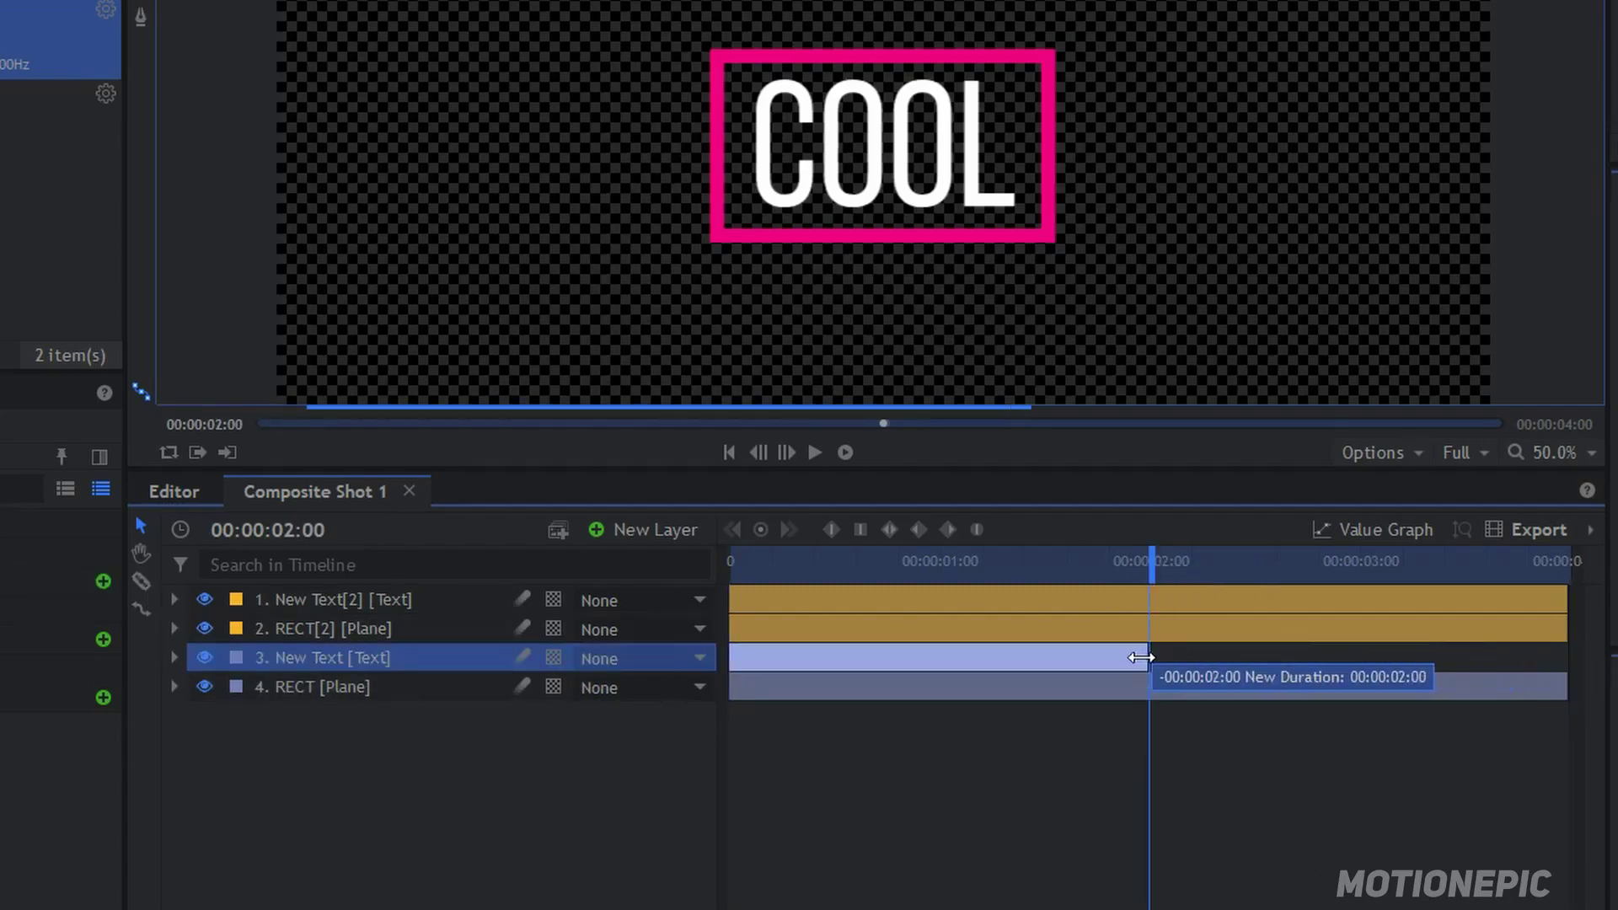
drag(1566, 686, 1153, 684)
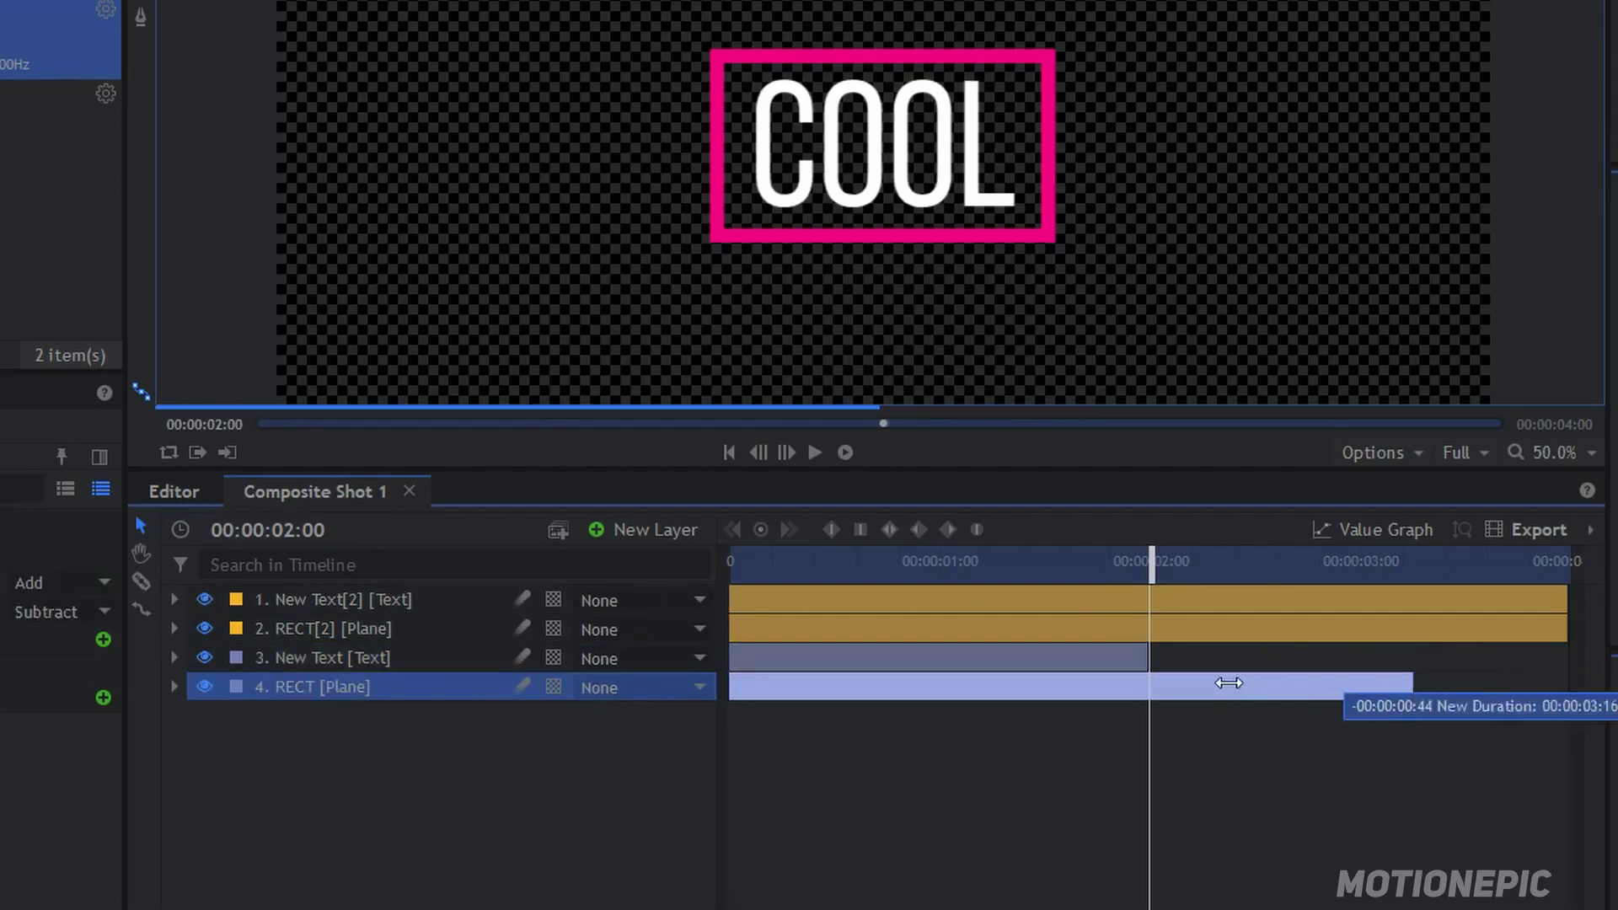
Step: Shift the saffron duplicates to start at 2:00, then select all four layers
click(775, 604)
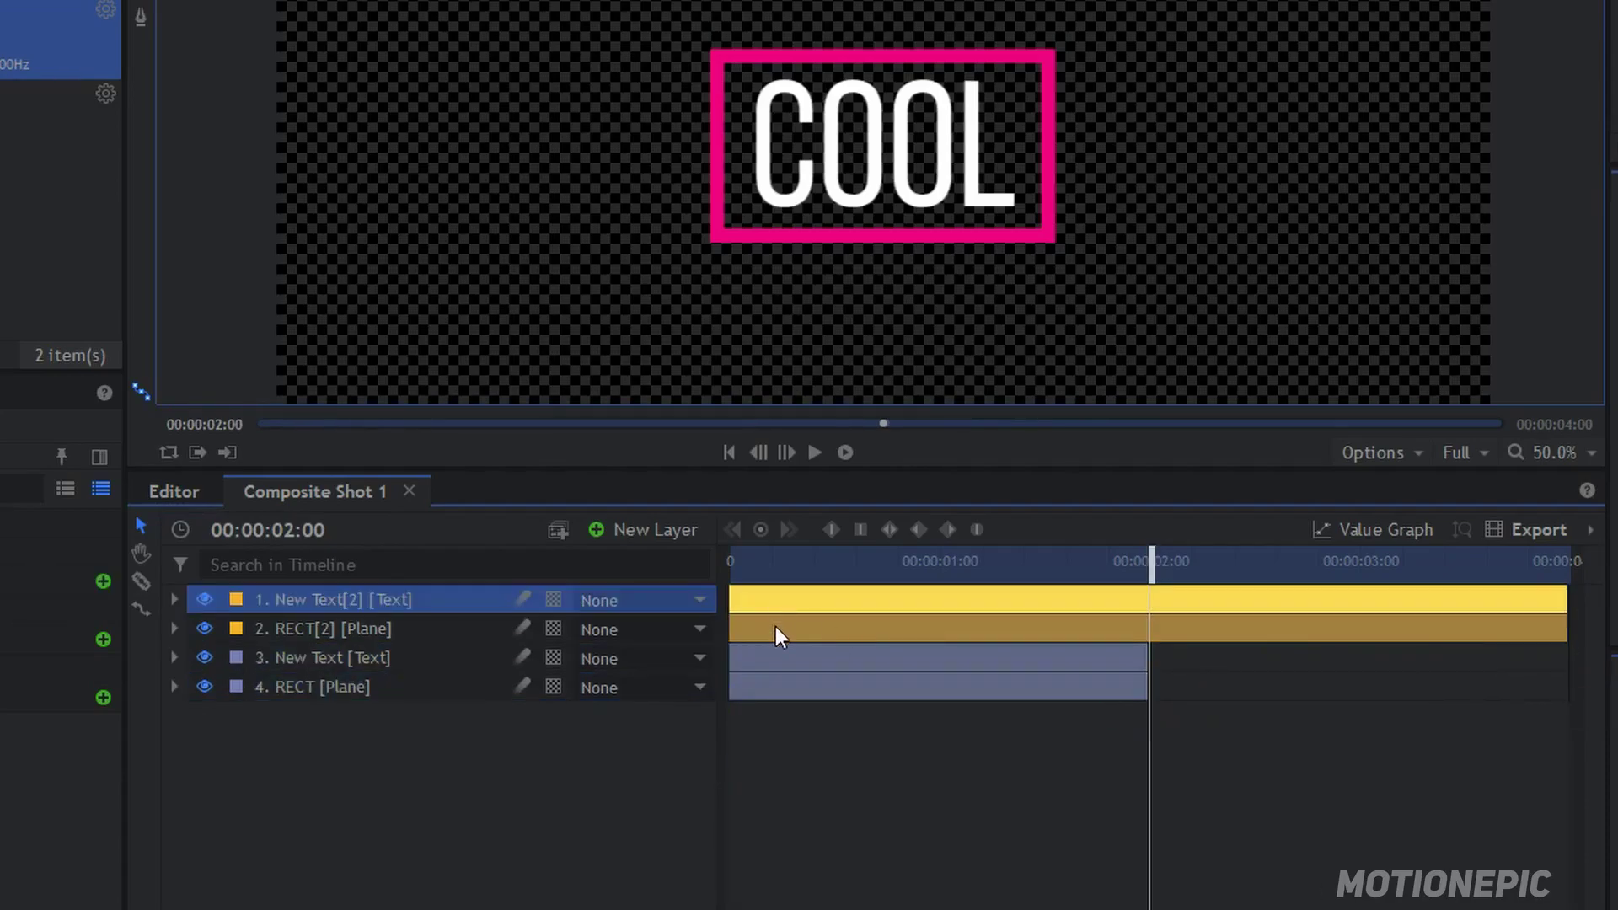
mouse_move(752, 605)
mouse_down()
mouse_move(1162, 593)
mouse_move(1246, 558)
mouse_move(732, 558)
mouse_up()
click(490, 805)
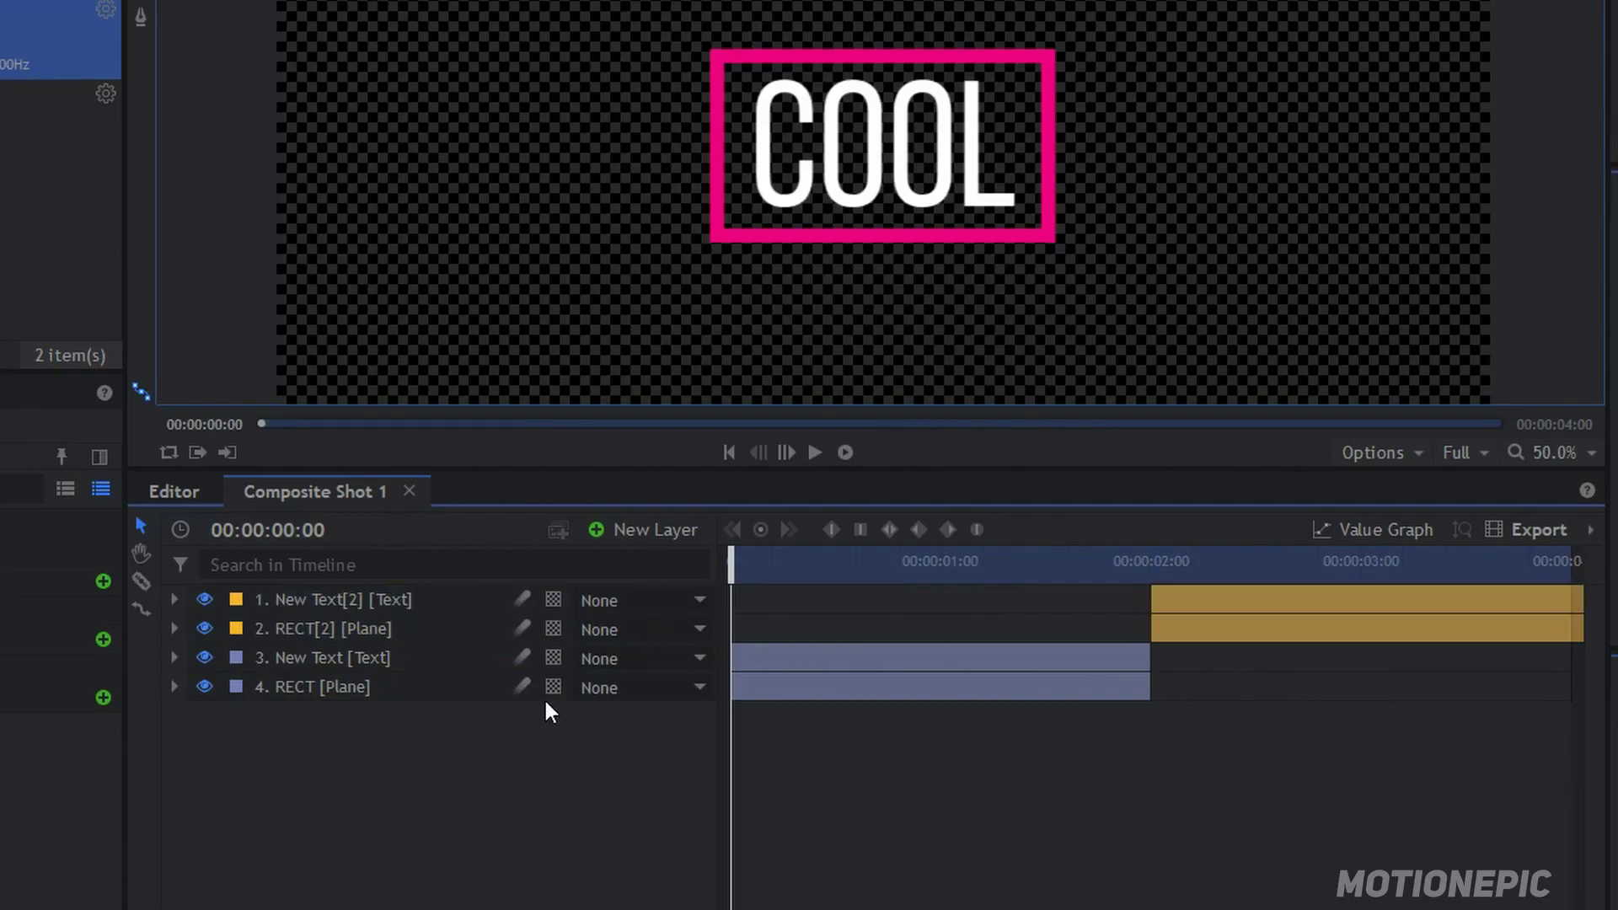
drag(290, 757, 344, 596)
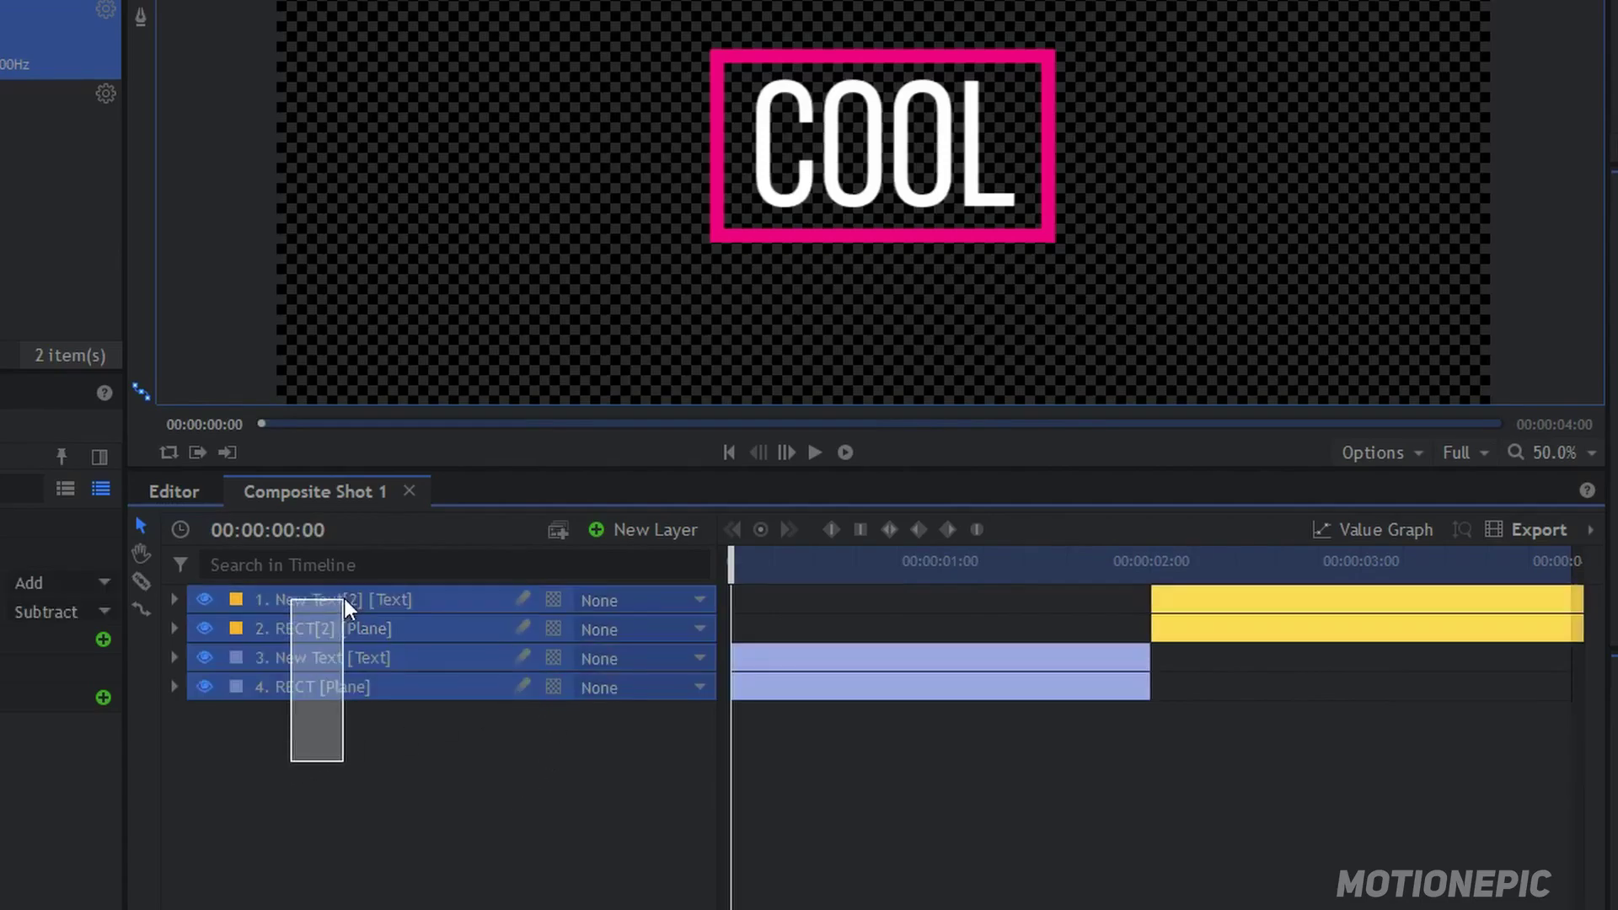
Step: Make all four layers 3D planes and accept adding a camera
click(559, 597)
click(577, 662)
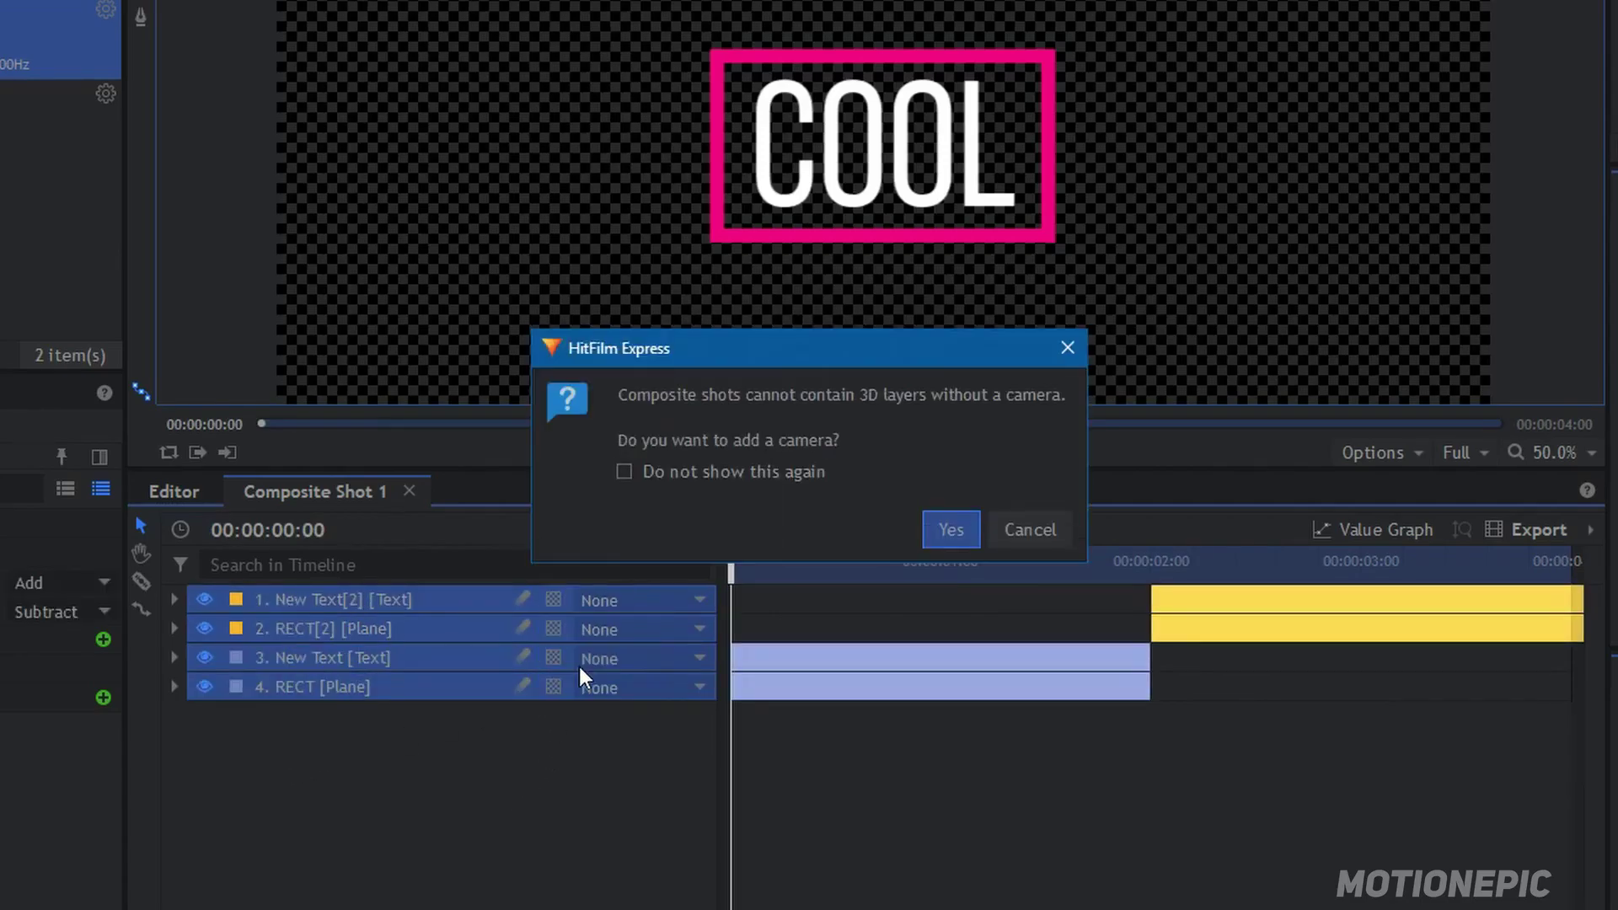
click(951, 529)
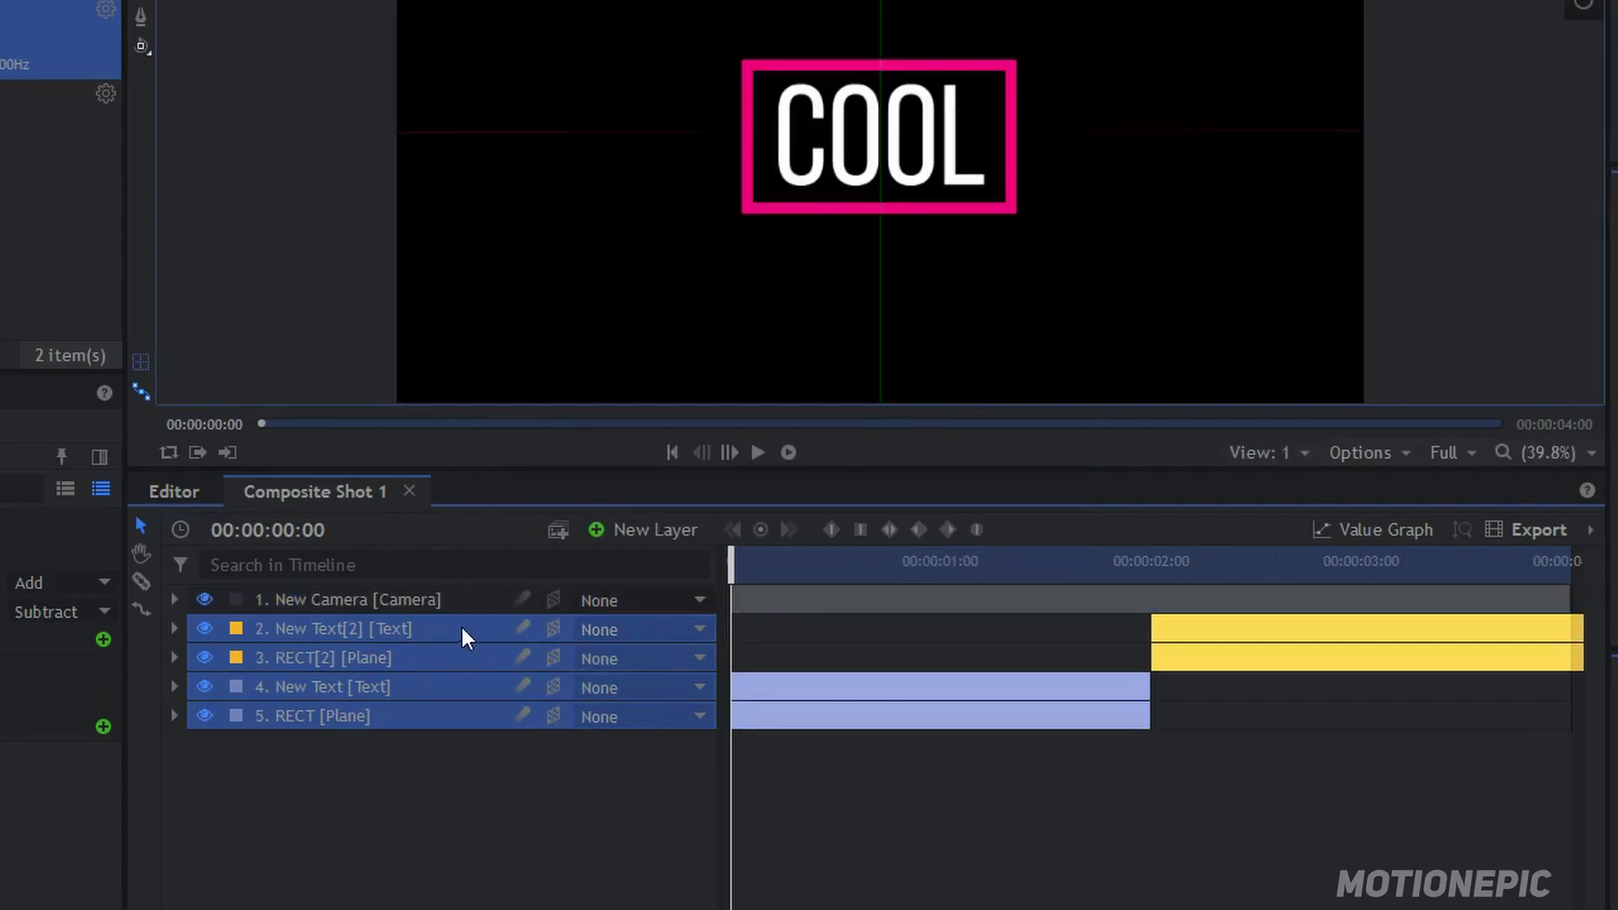
Step: Add a 3D point layer and parent the camera to it
click(624, 531)
click(643, 737)
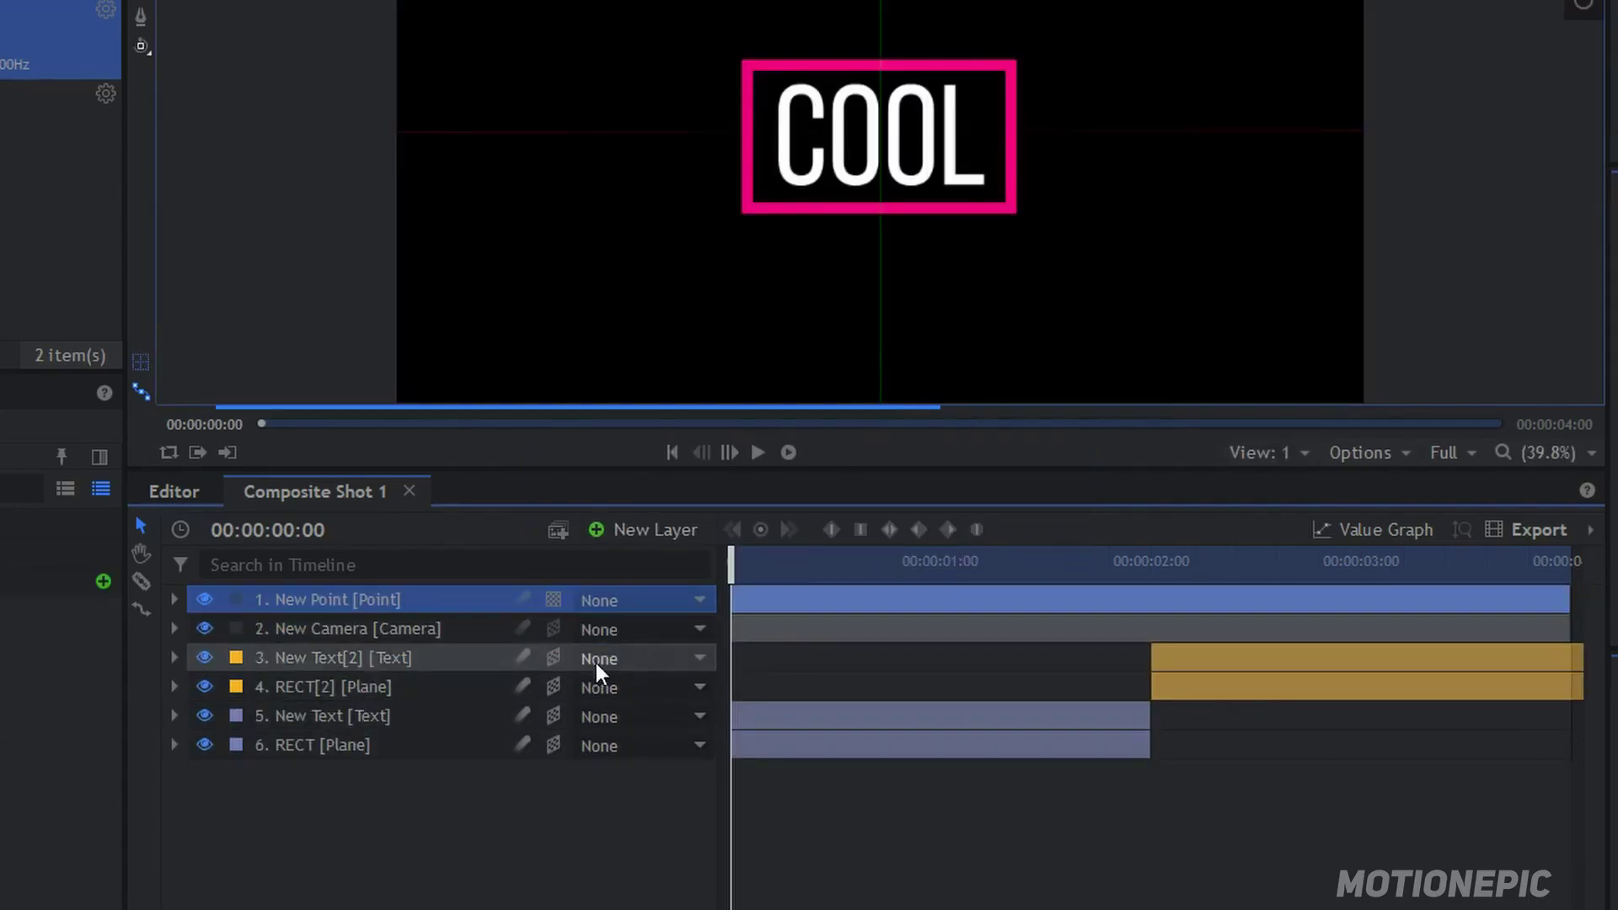
click(553, 599)
click(566, 665)
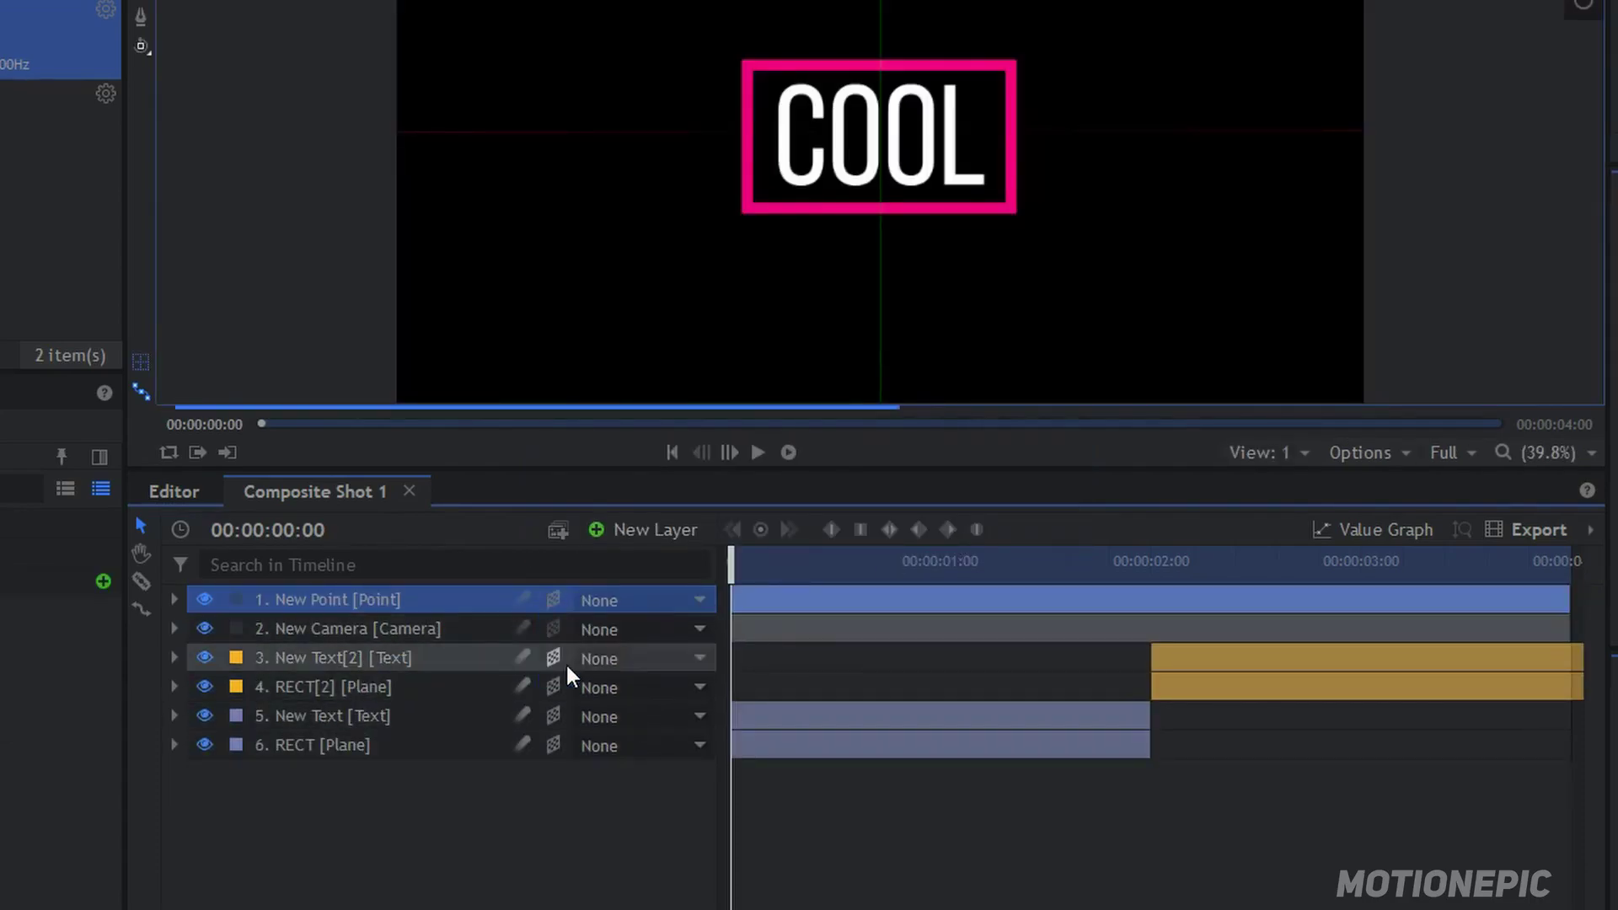
click(632, 638)
click(650, 701)
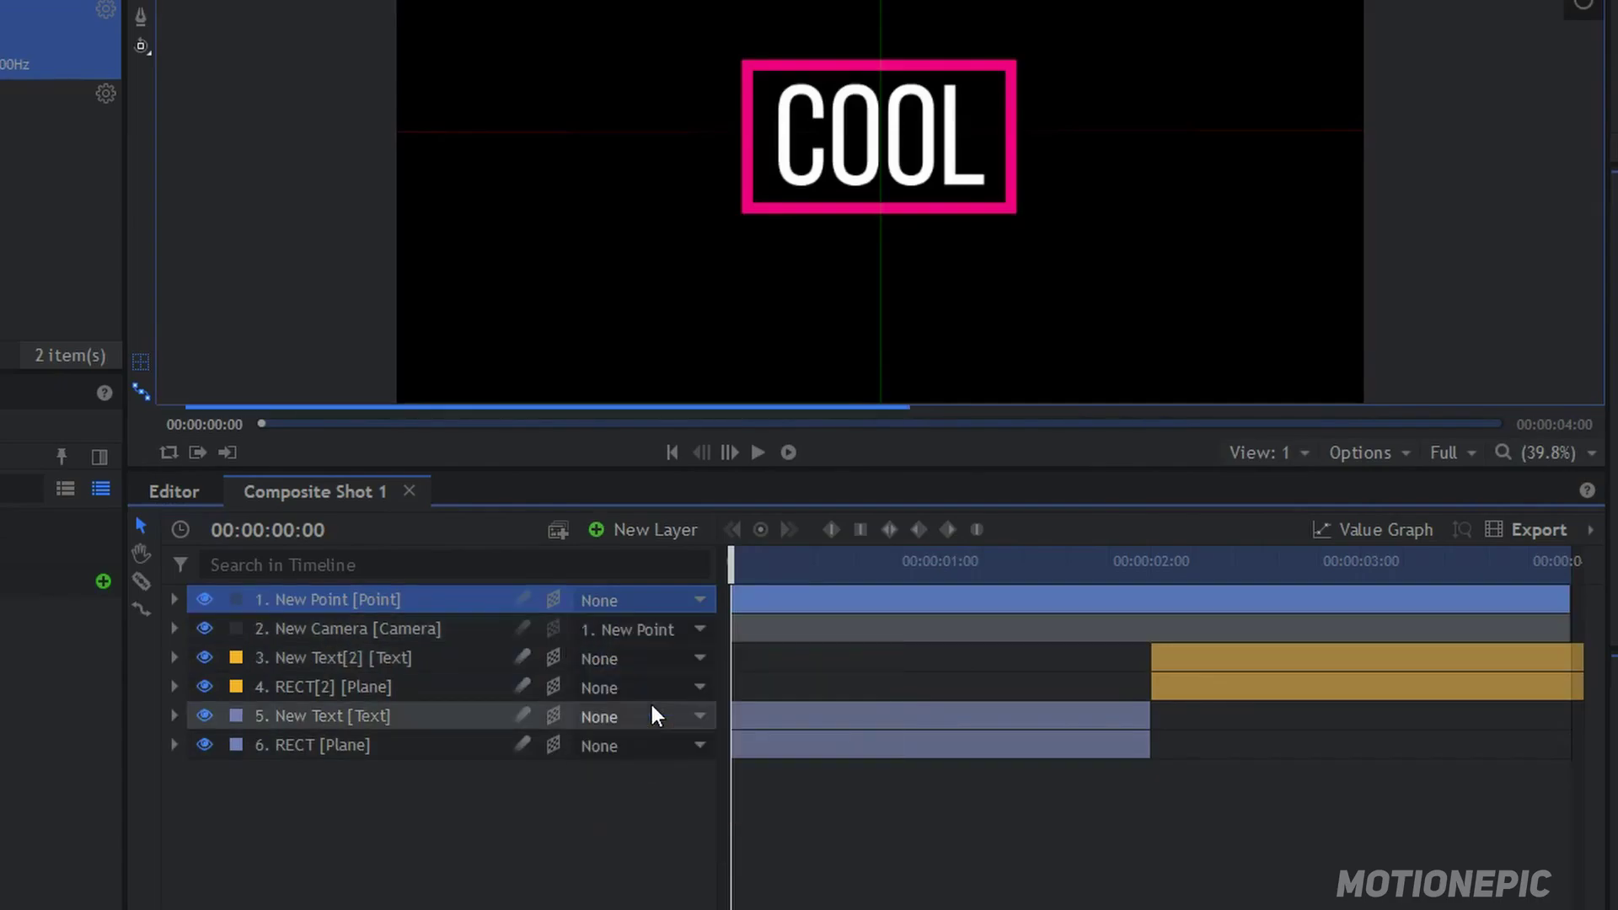
click(175, 600)
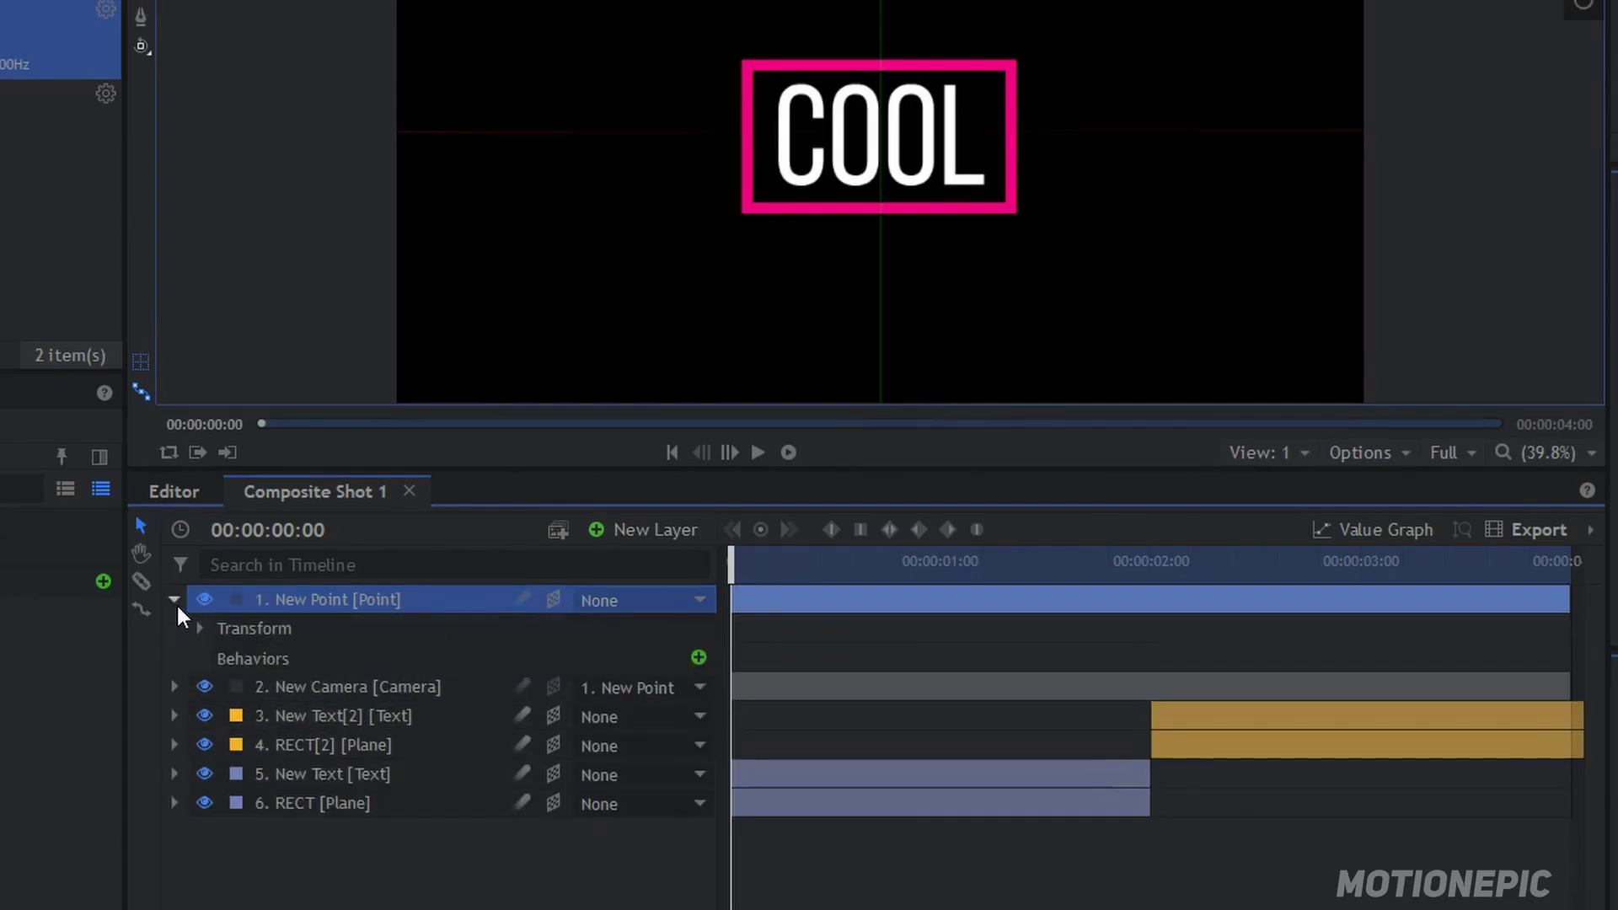
Step: Keyframe the point's X rotation at 0 at start and 90 one frame before 2:00
click(200, 628)
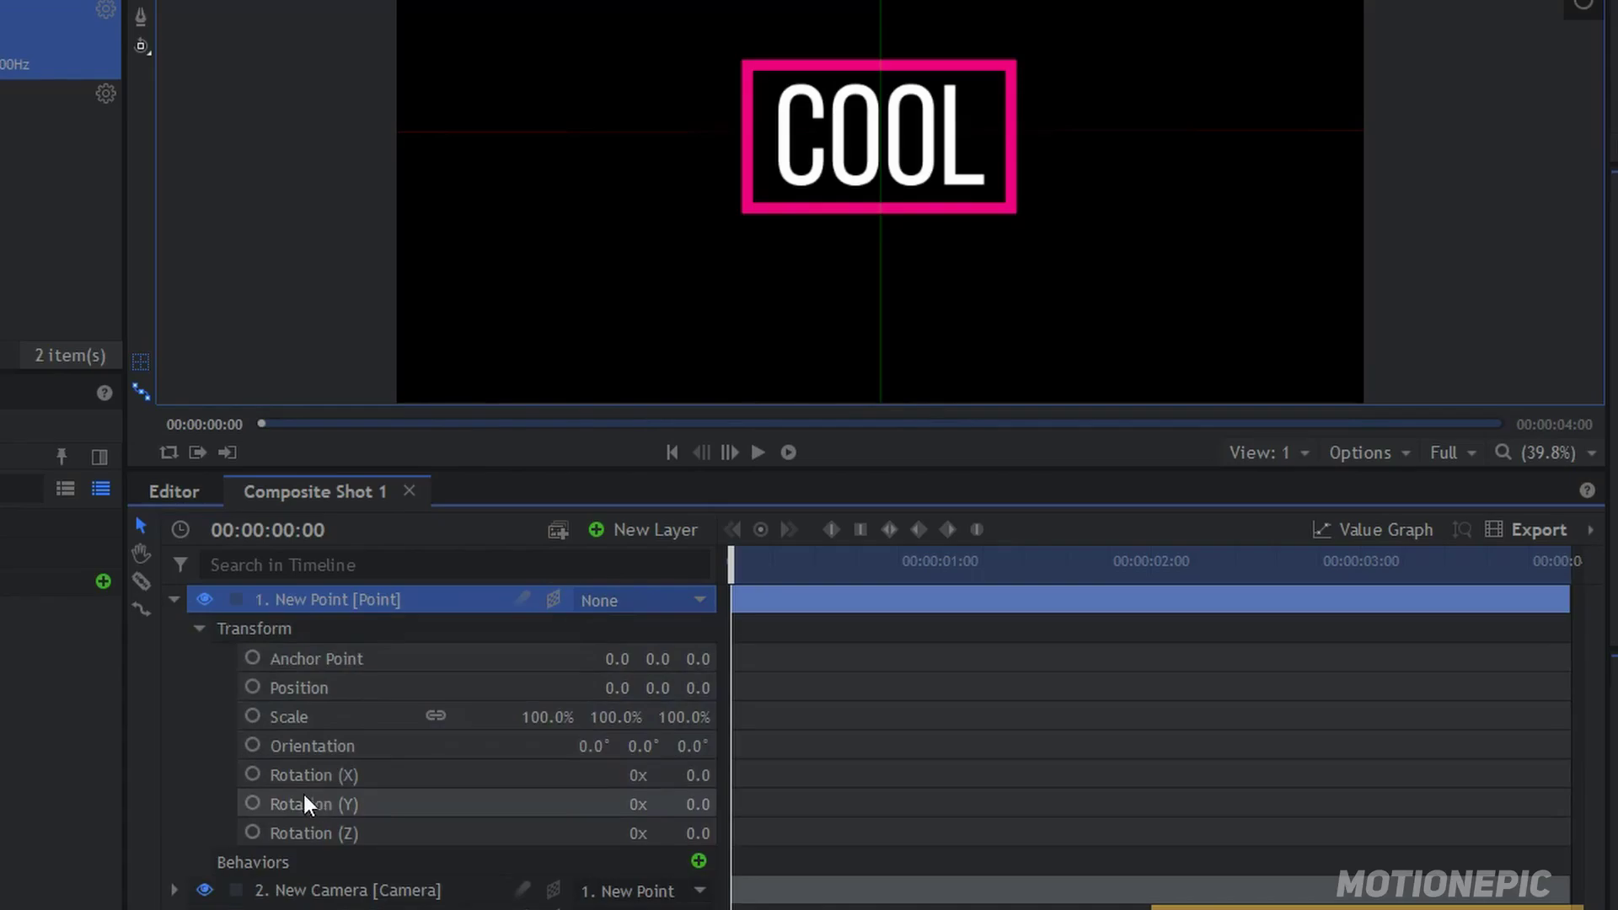
click(253, 775)
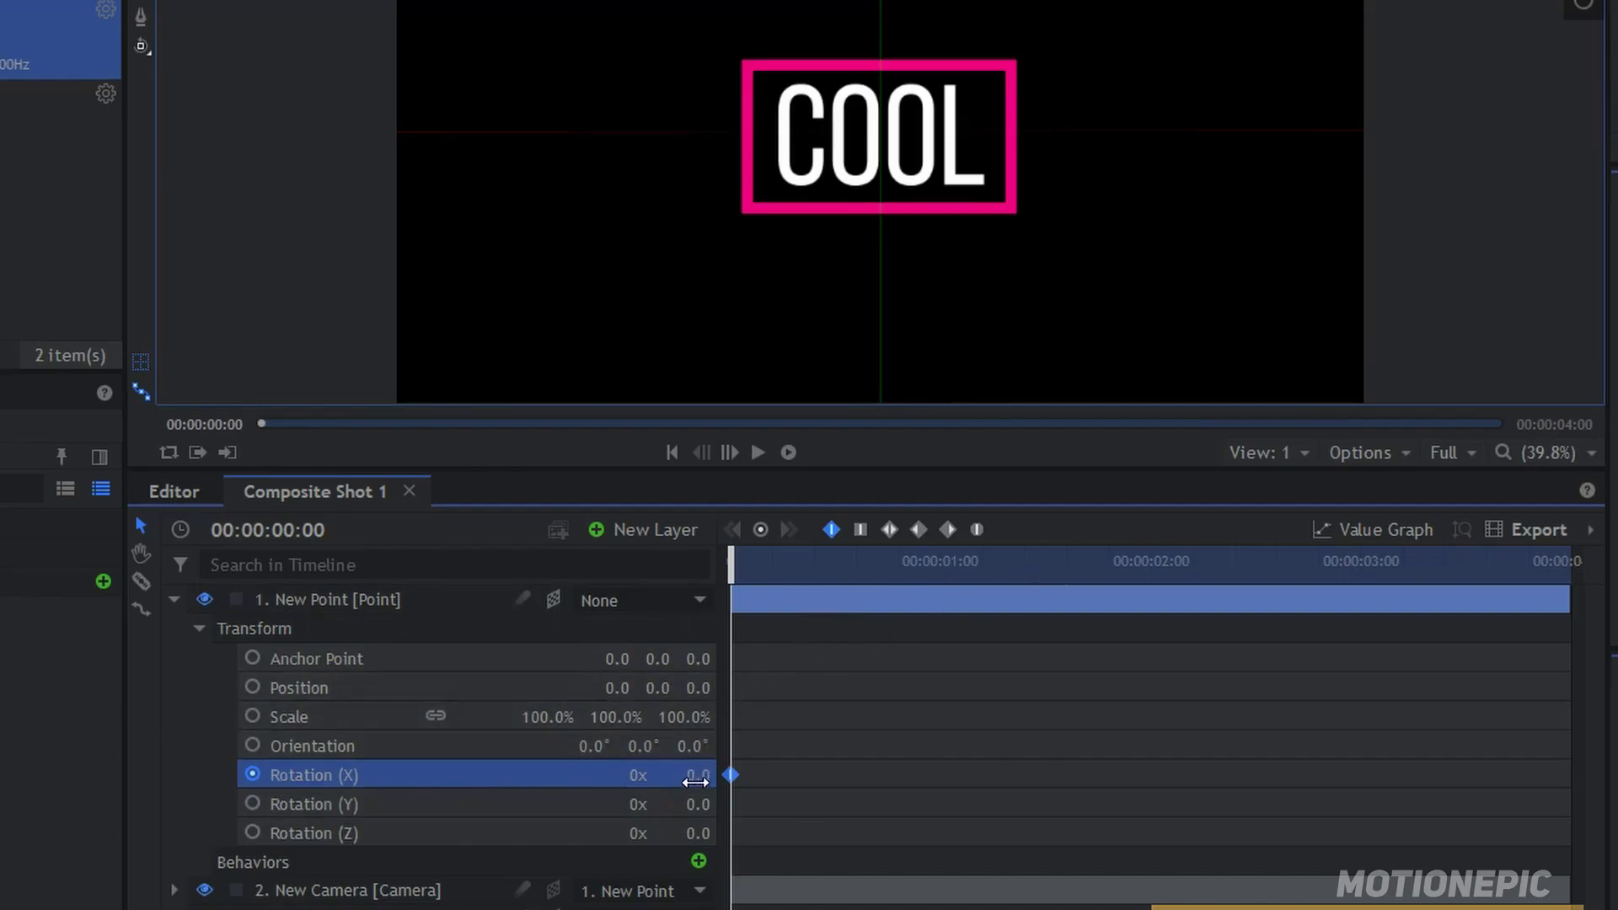
drag(1137, 561, 1150, 560)
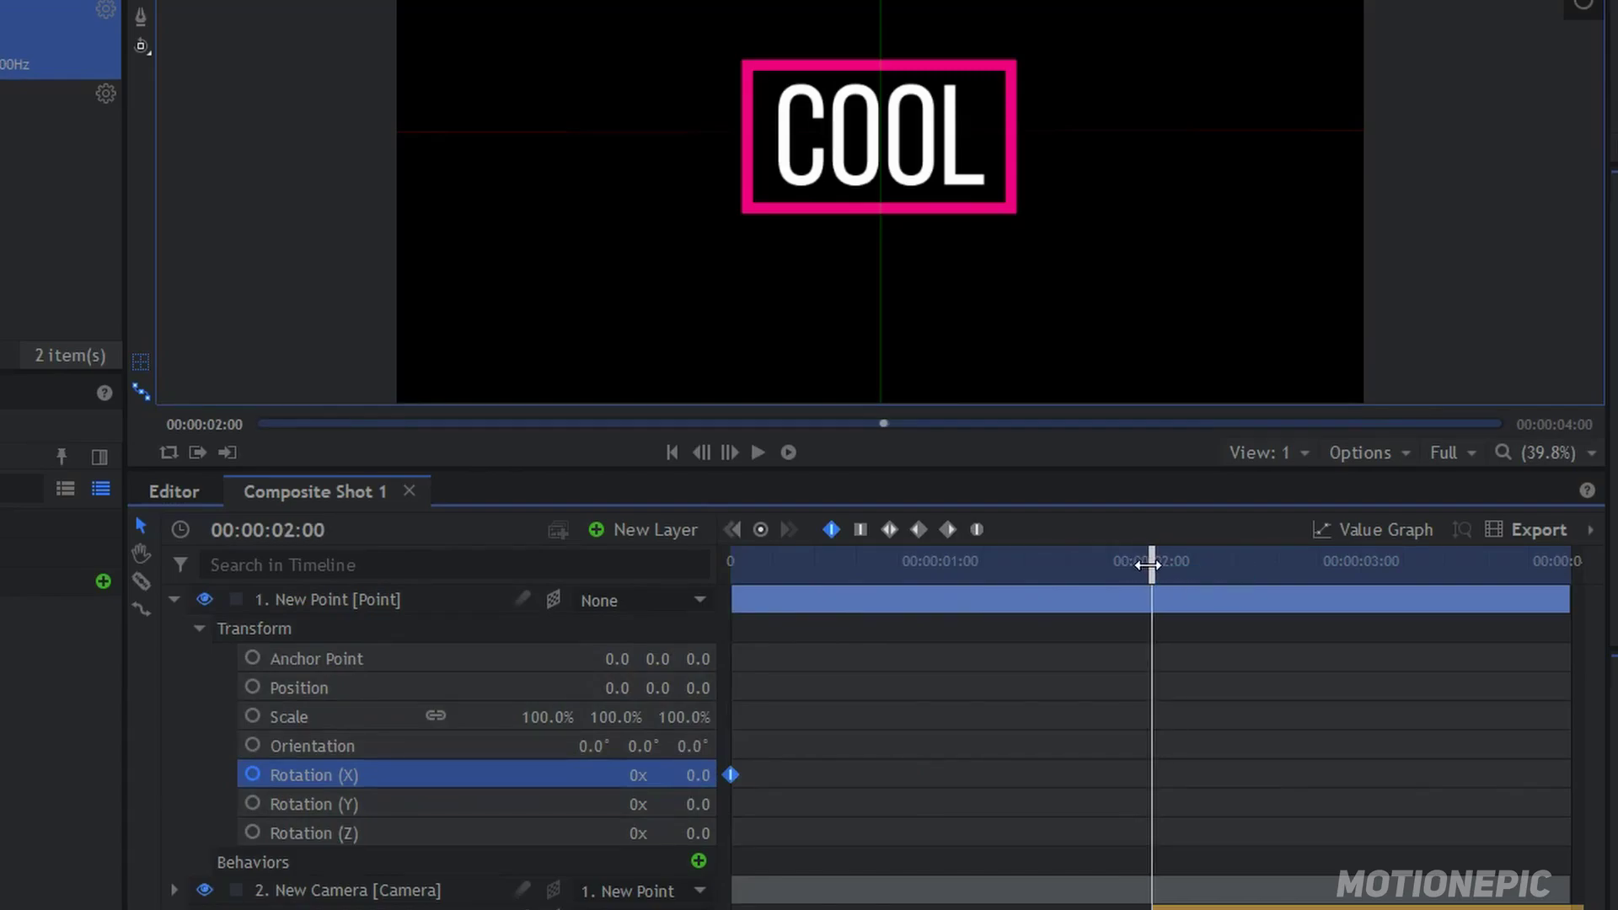
drag(1148, 565, 1144, 567)
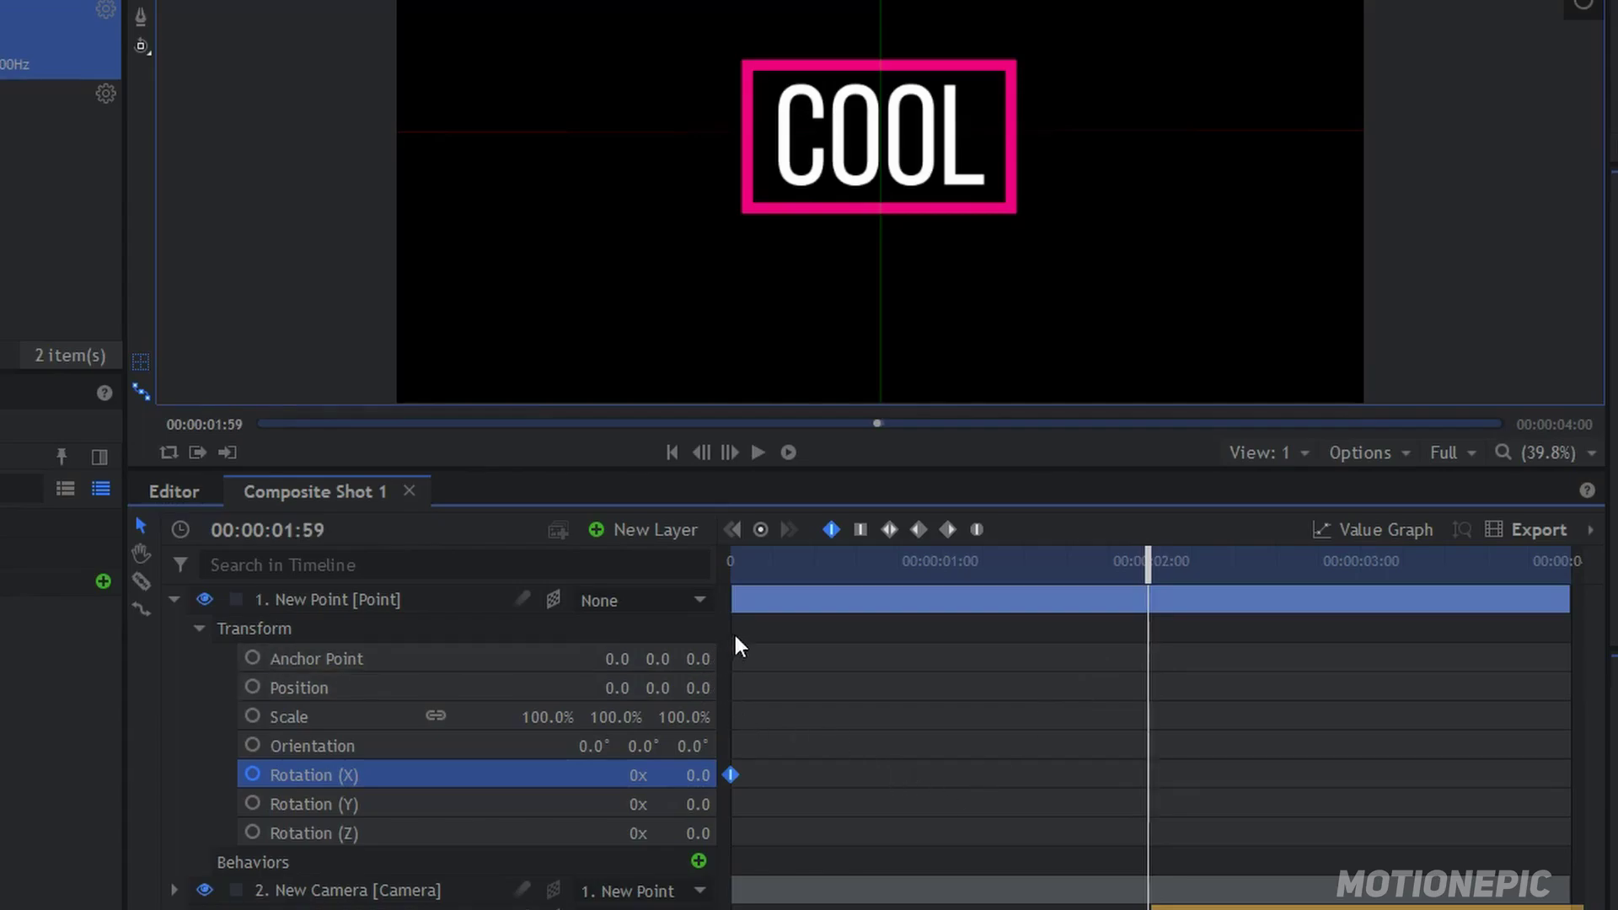
click(691, 774)
text(90)
key(Return)
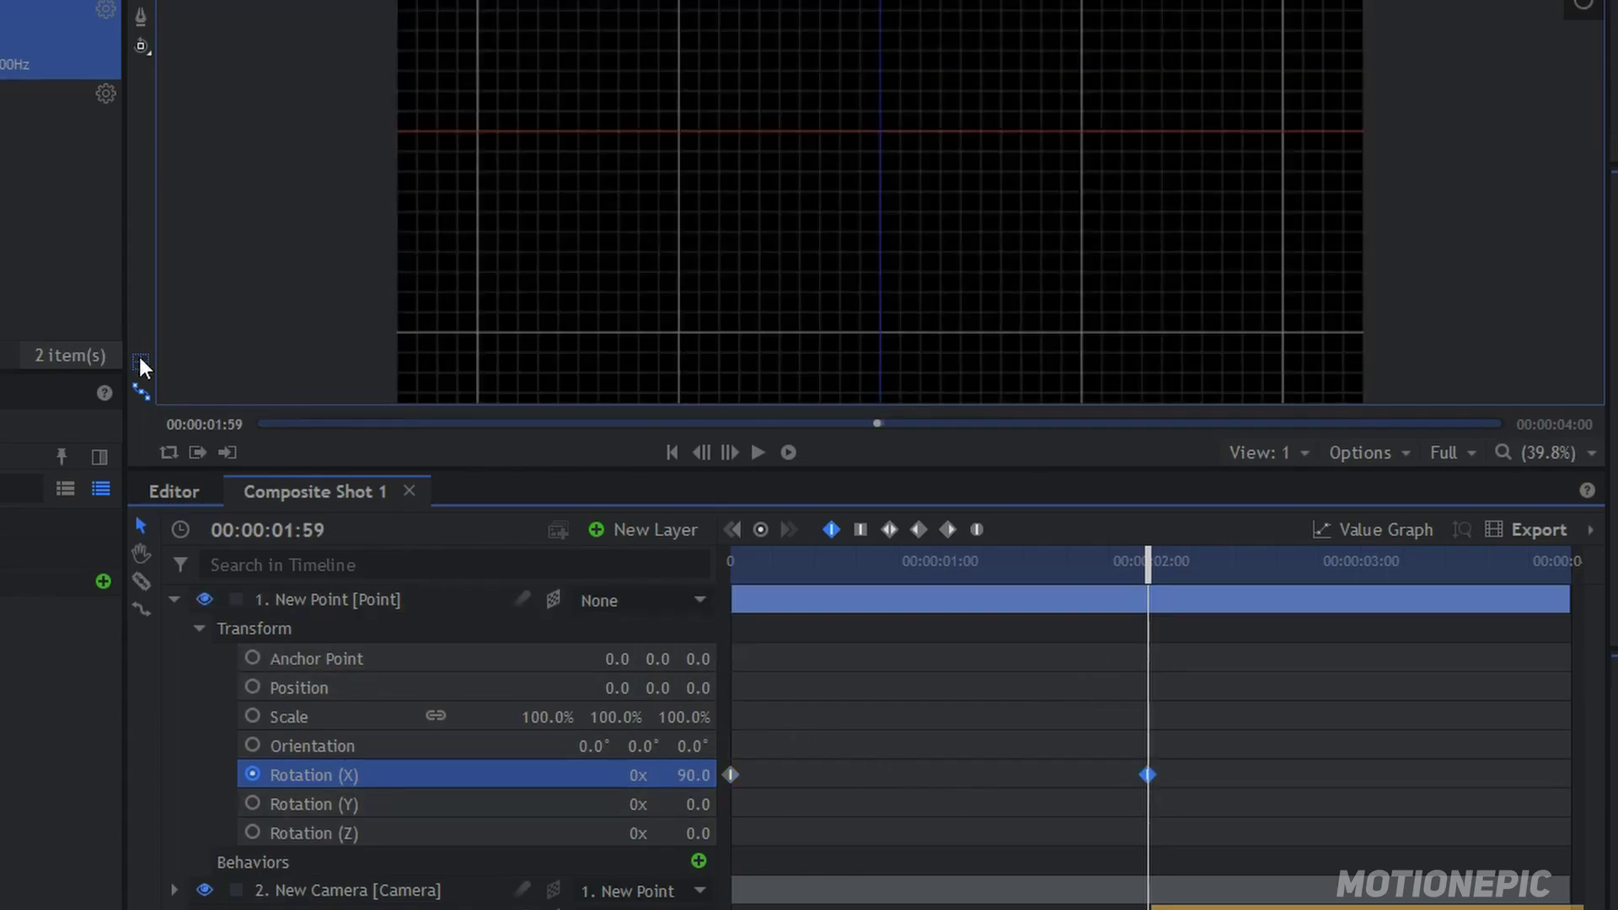
Step: Hide the viewer grid and set X rotation to -90 at 00:00:02:00
click(140, 359)
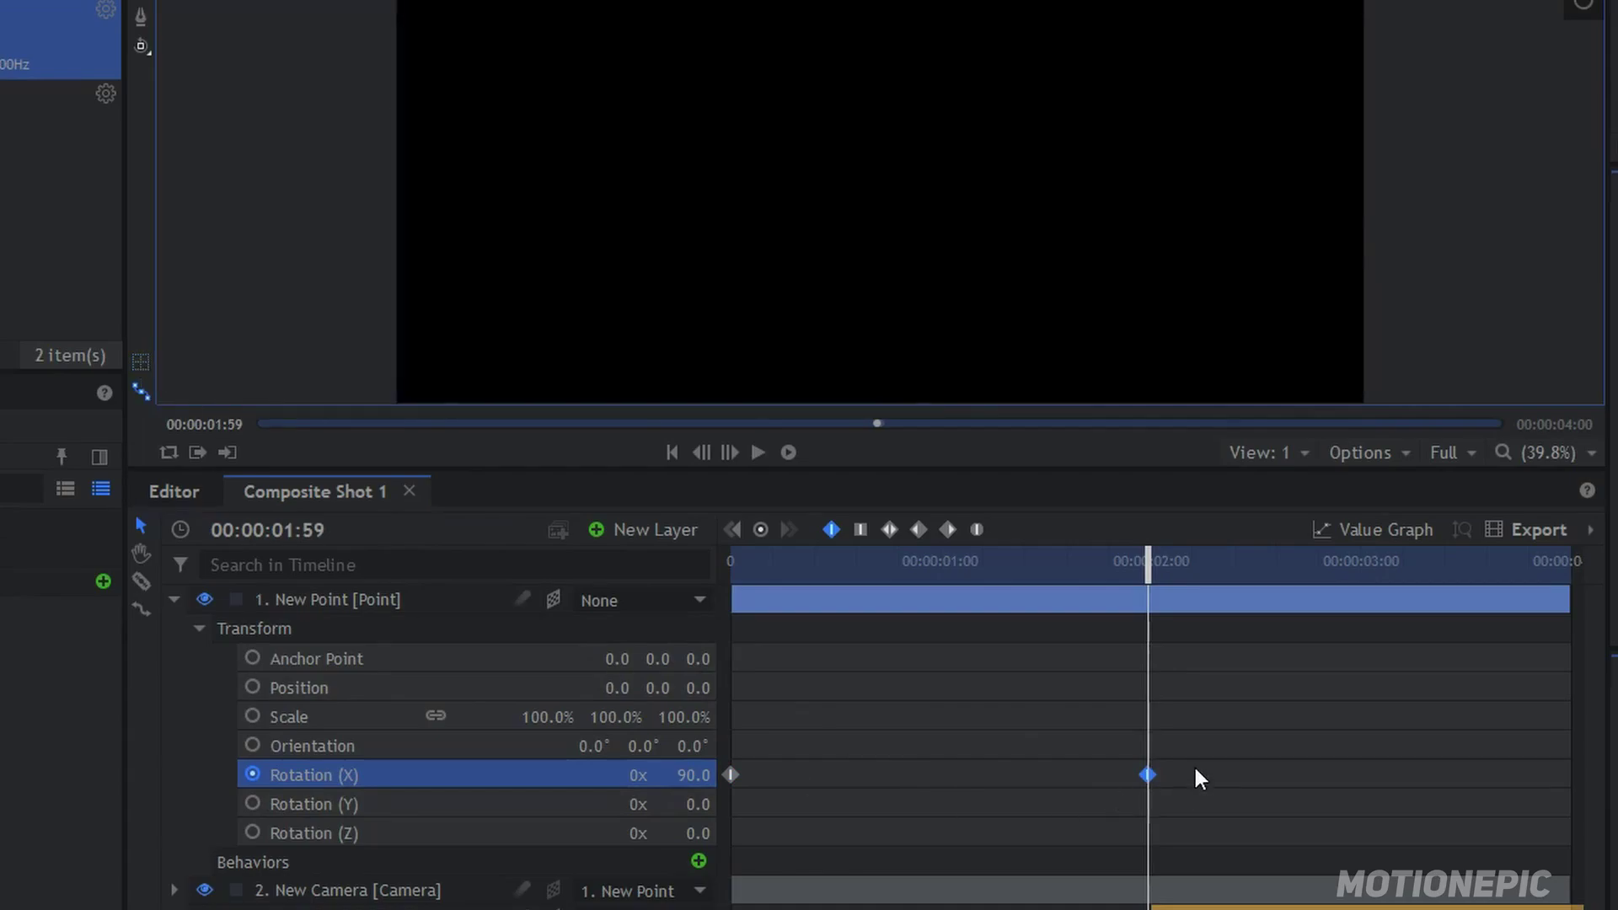
key(Right)
click(691, 774)
text(-90)
key(Return)
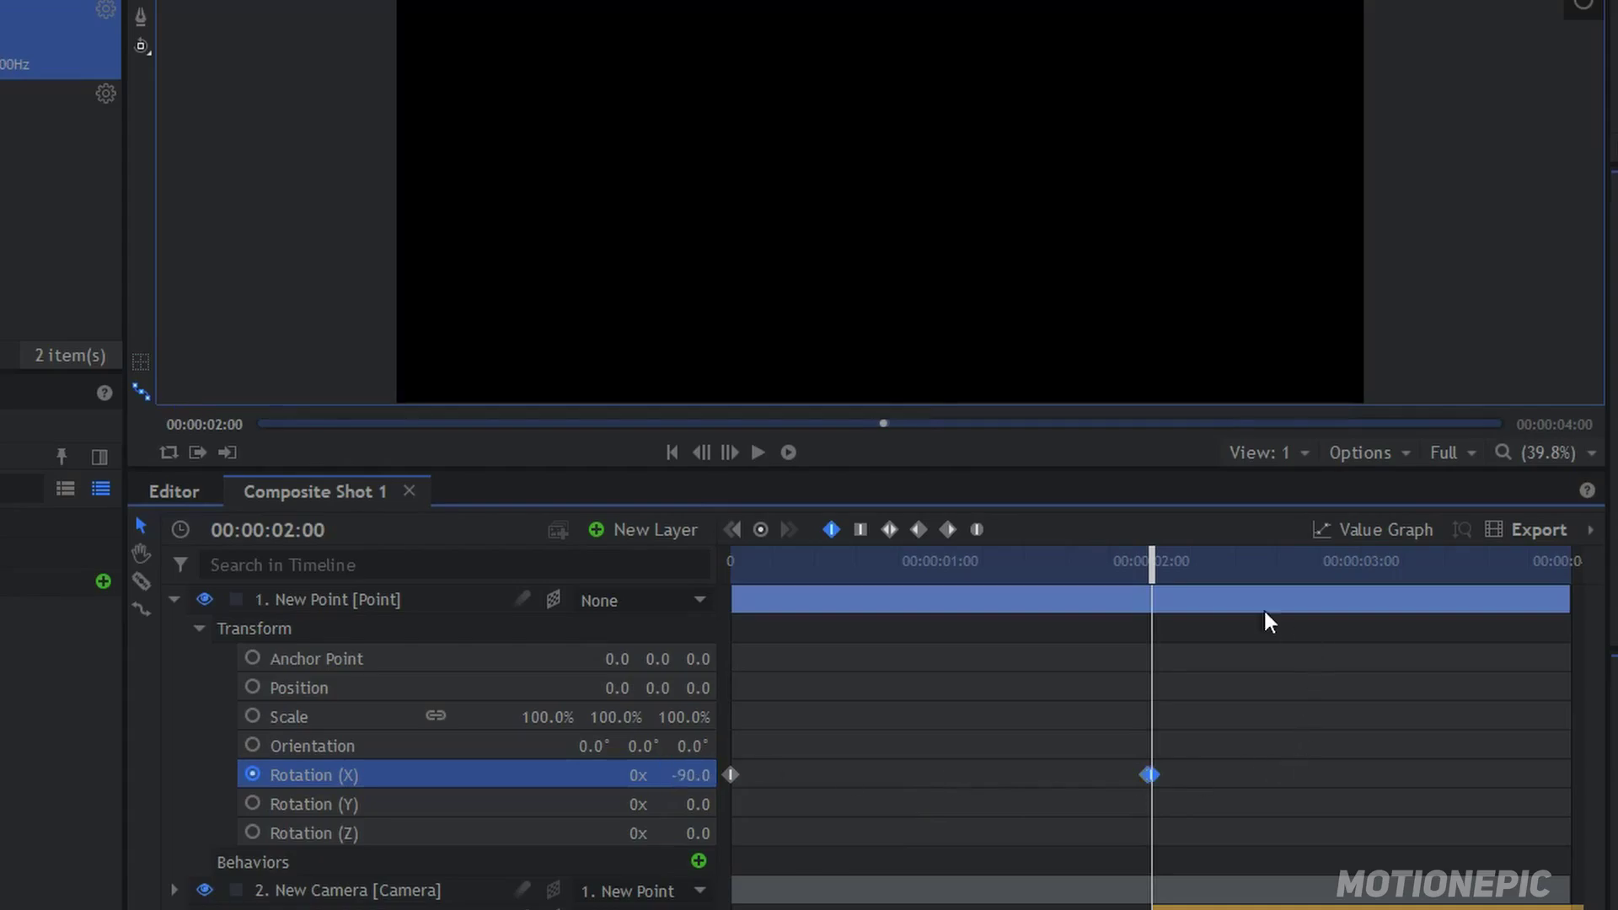
key(Right)
Step: Add an X rotation keyframe of 0 at the end of the composite
drag(1226, 554, 1569, 561)
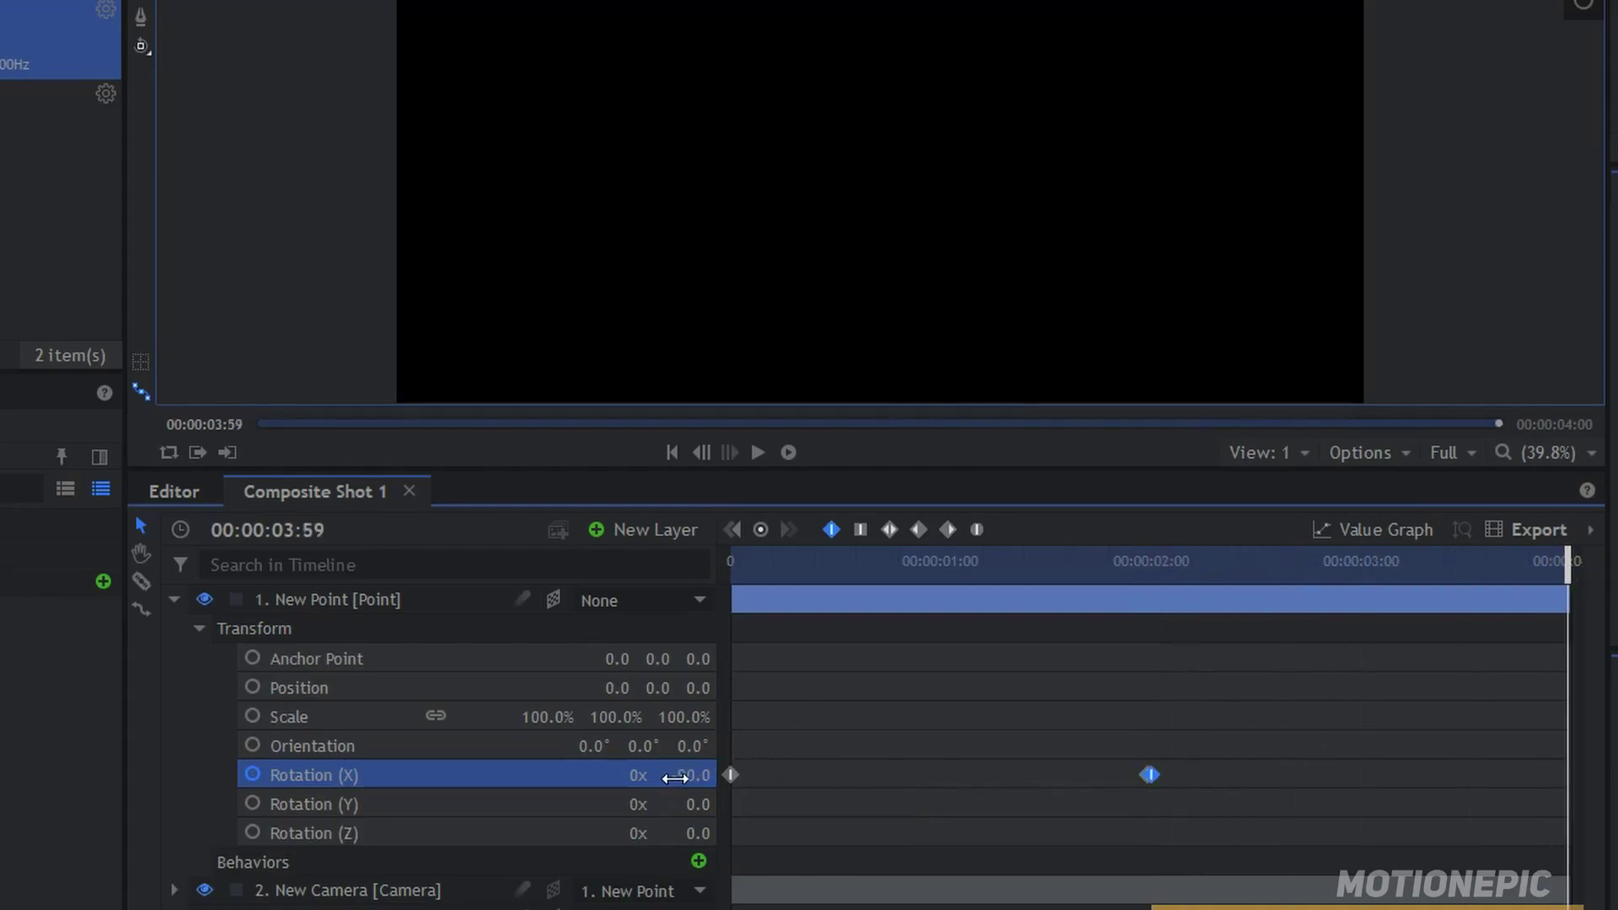
text(0)
key(Return)
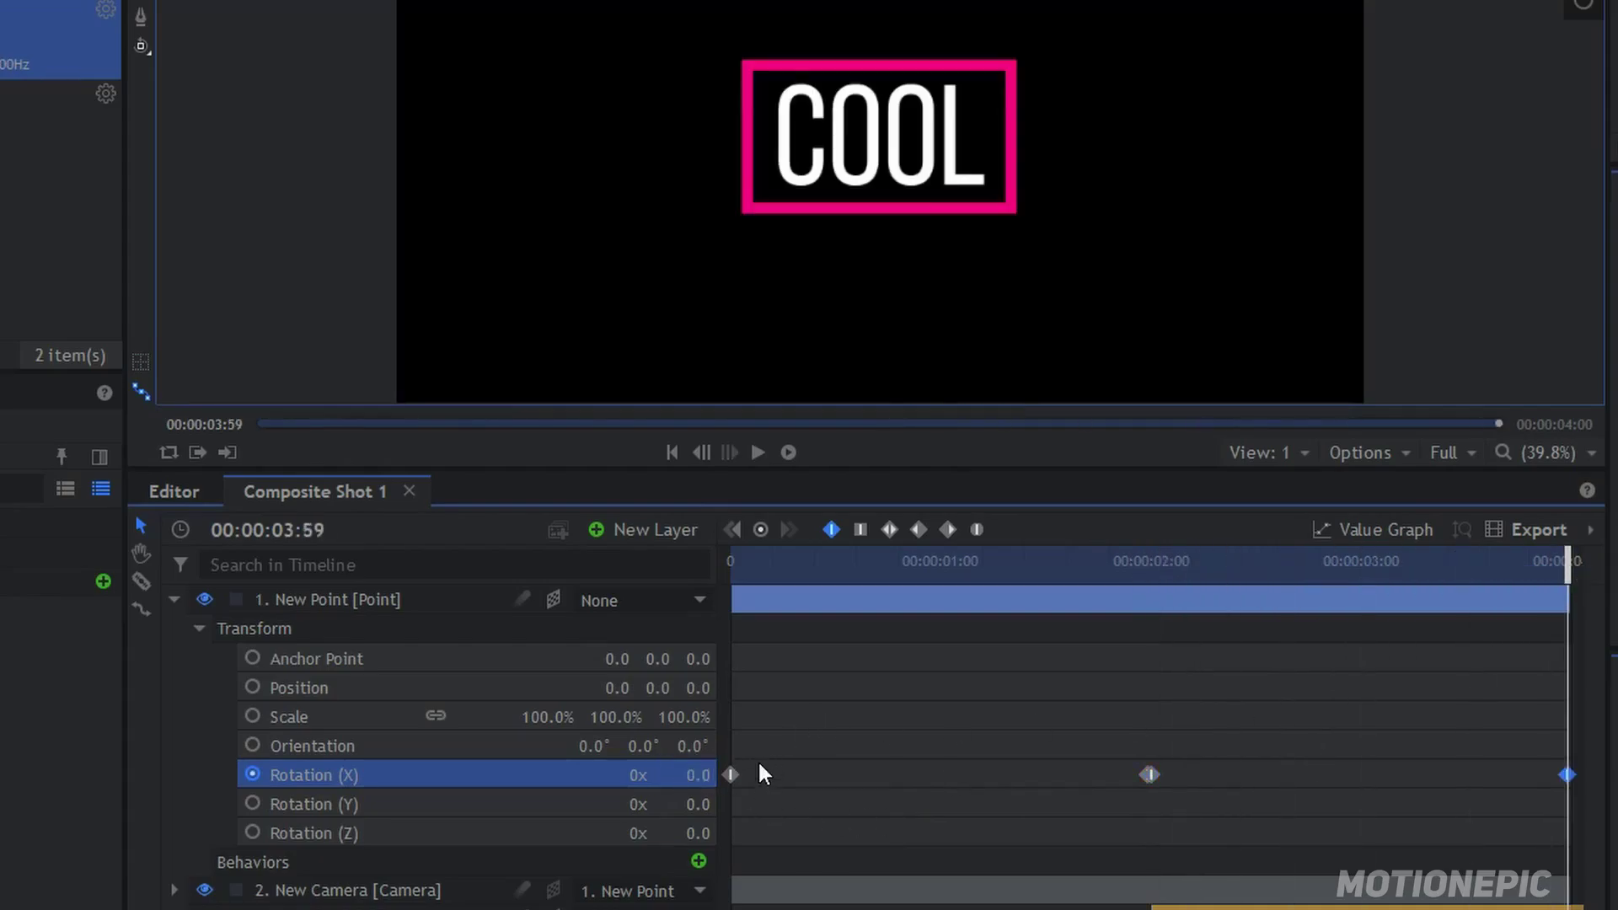
Step: Set the first and last X-rotation keyframes to Bezier interpolation
click(731, 775)
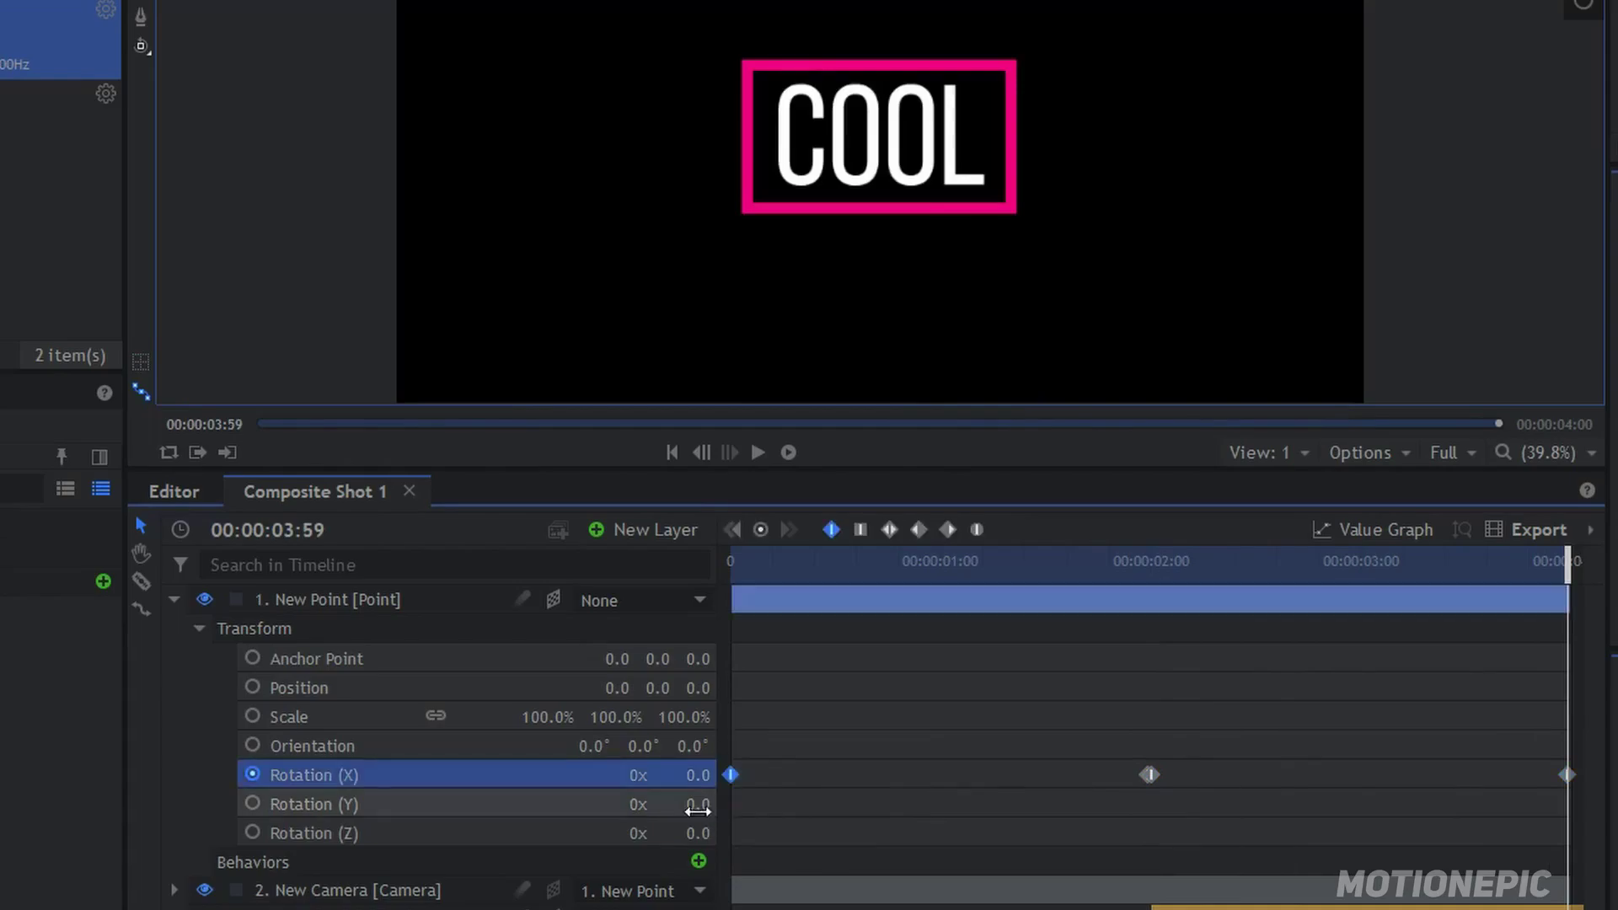
click(978, 529)
click(1566, 775)
click(979, 530)
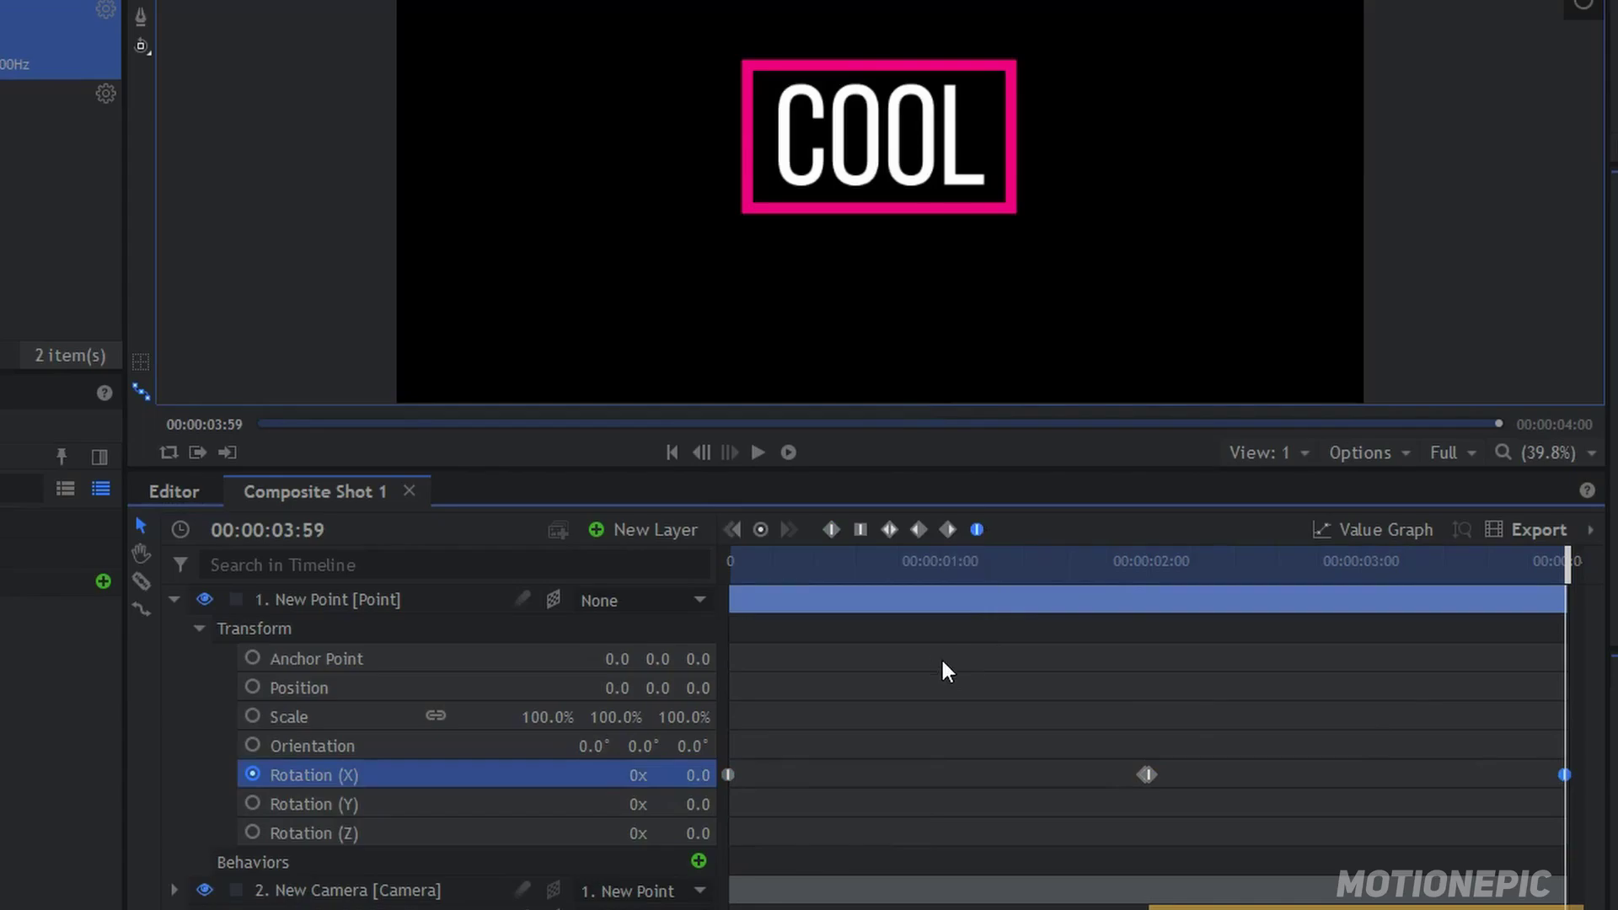
Step: Drag the Value Graph handles to ease into the flip and out toward the end
click(1357, 530)
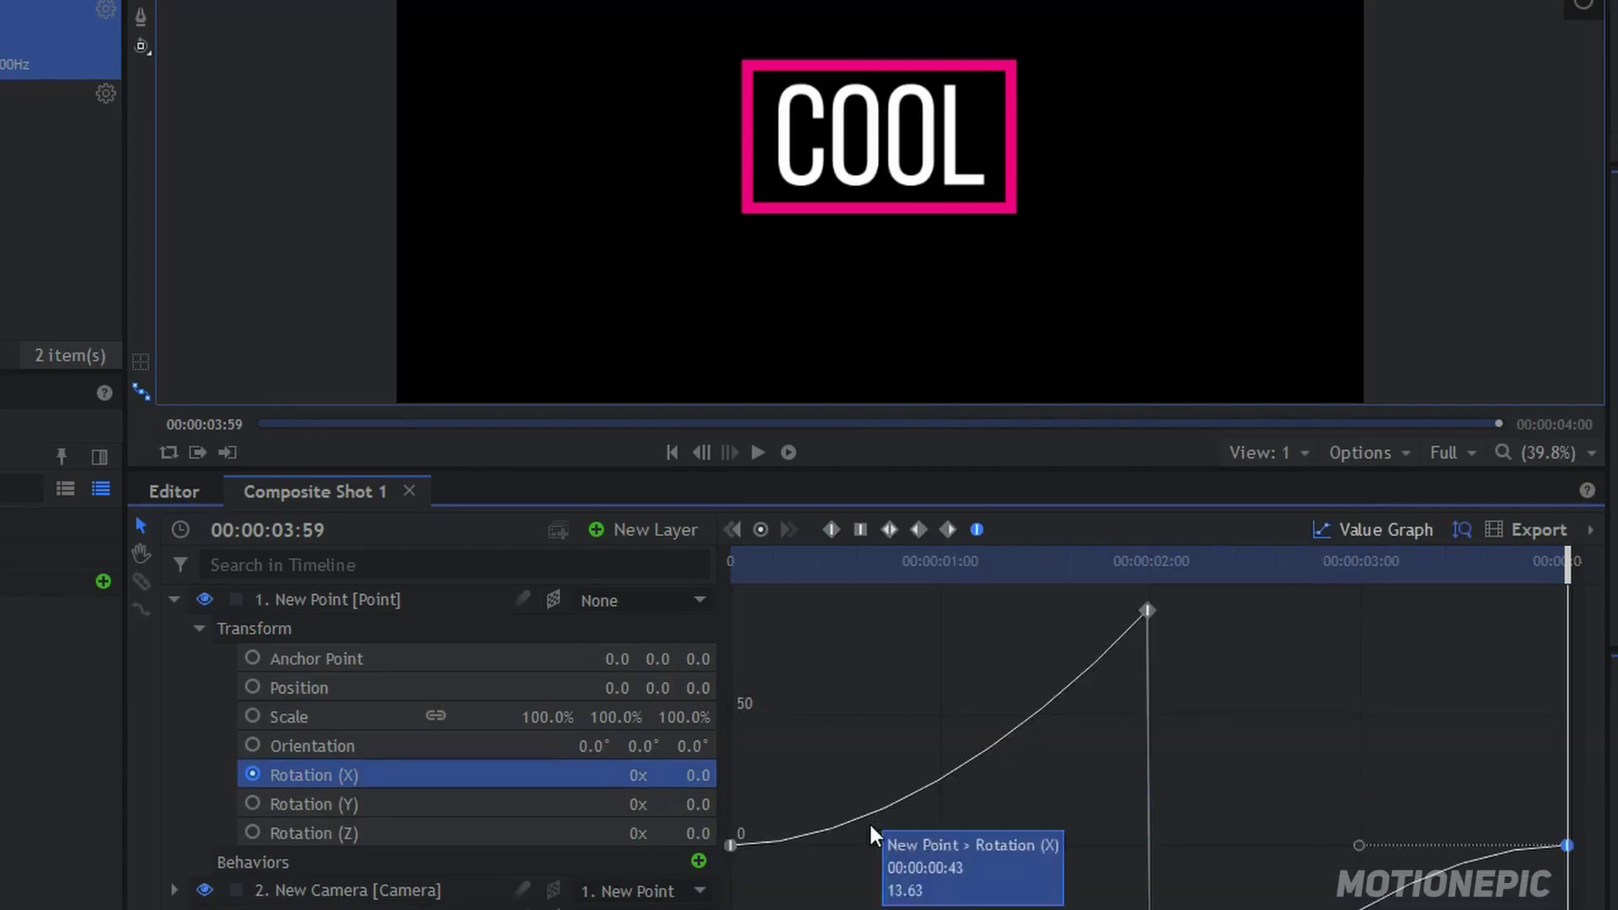
click(730, 846)
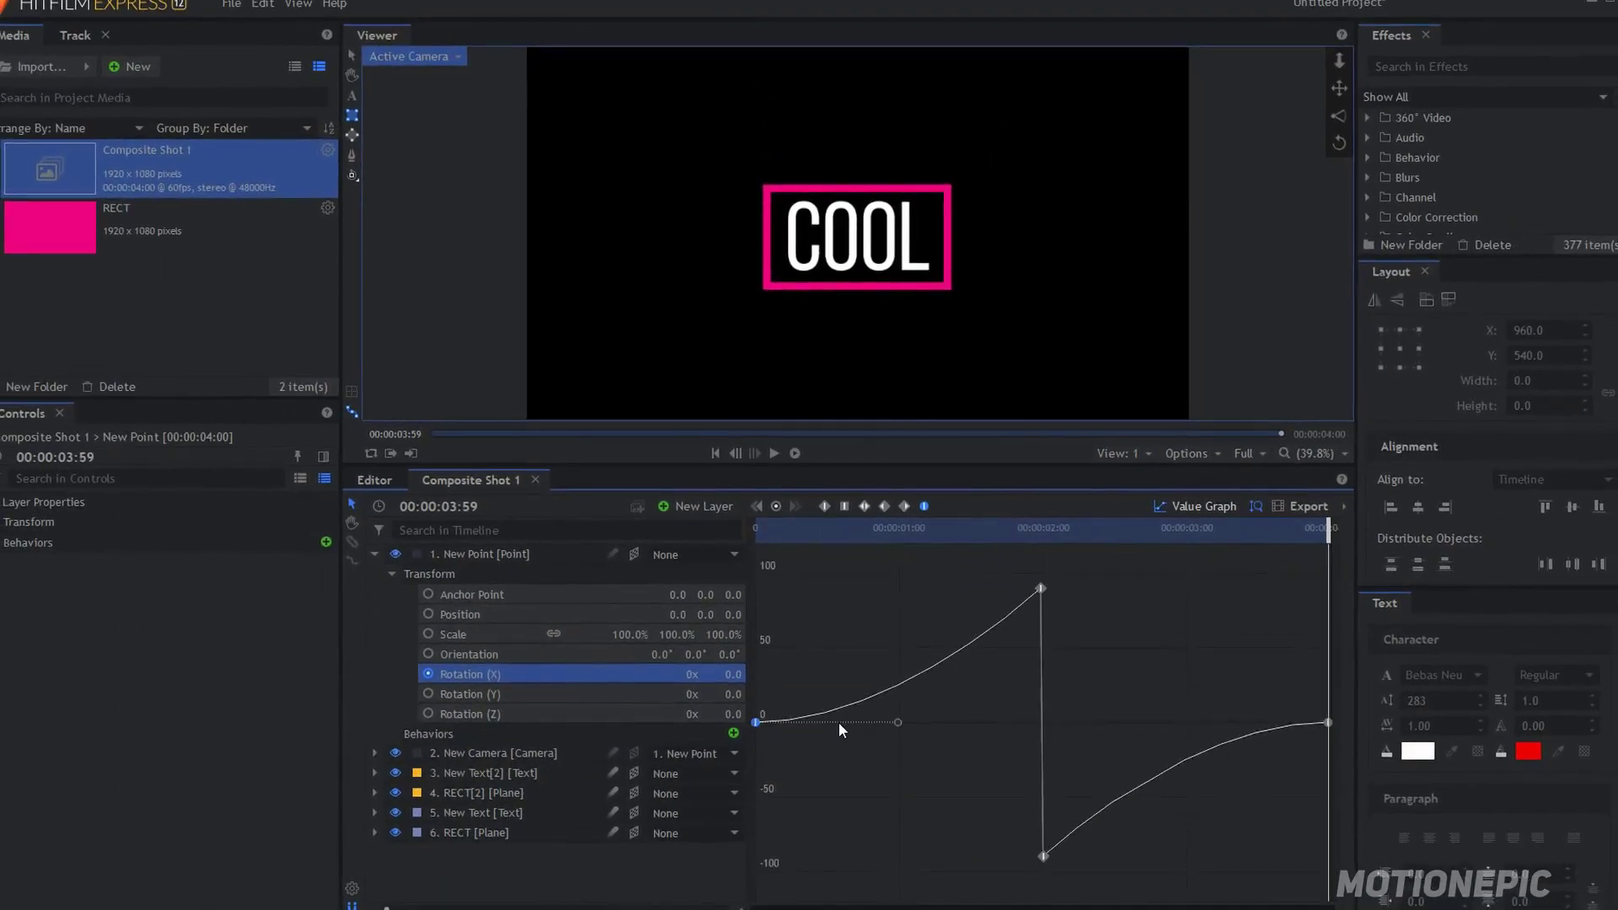
drag(899, 721, 1095, 722)
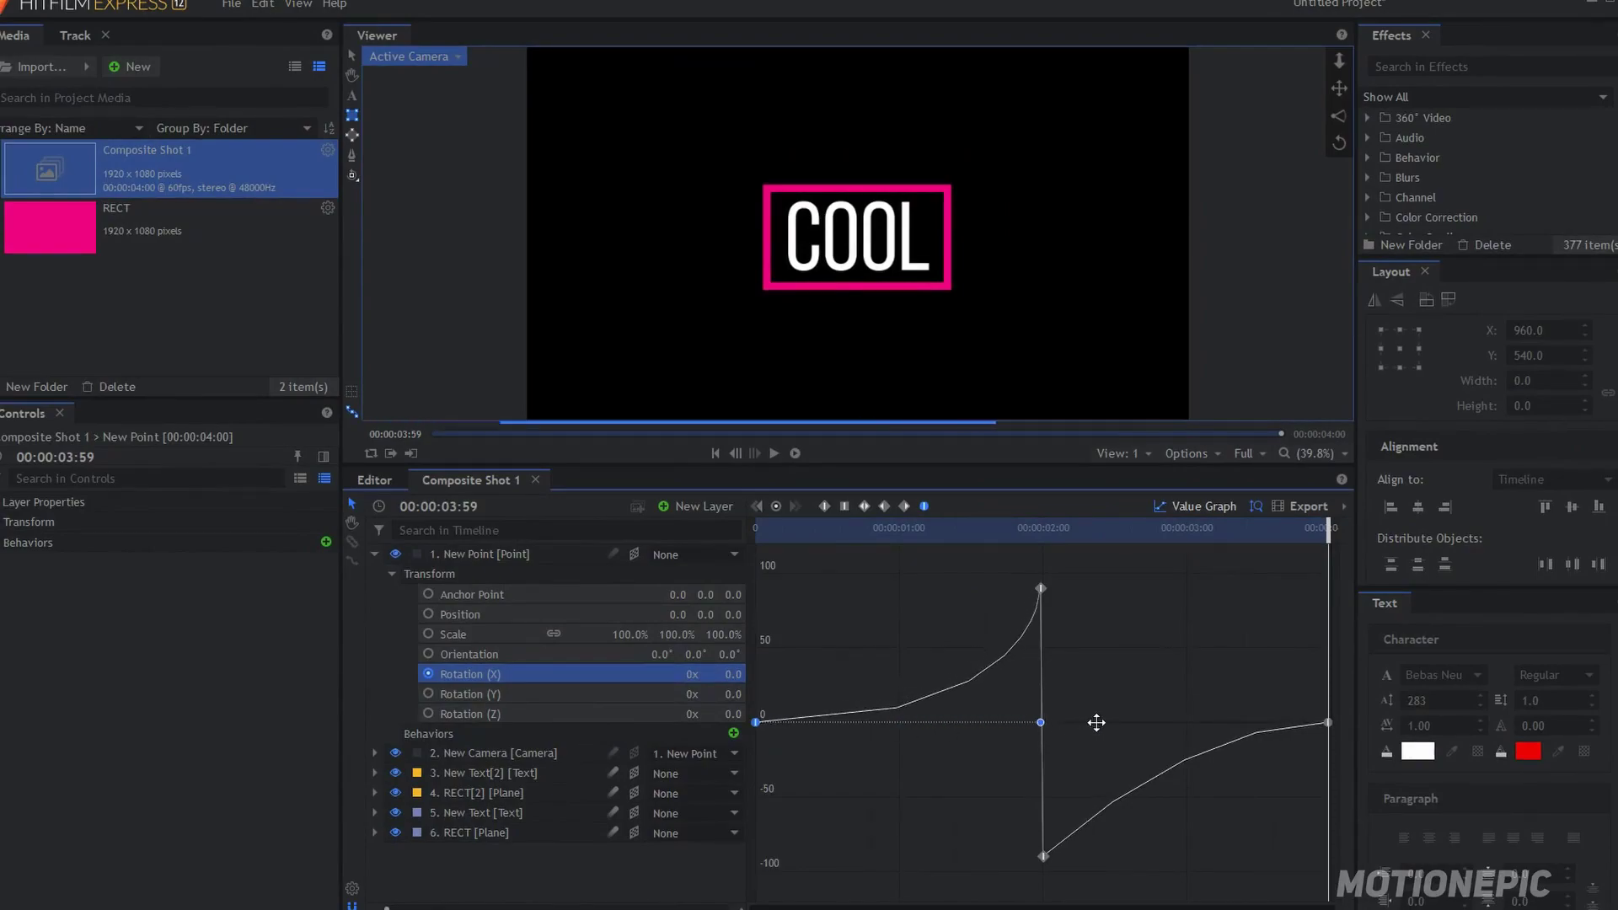
click(1327, 724)
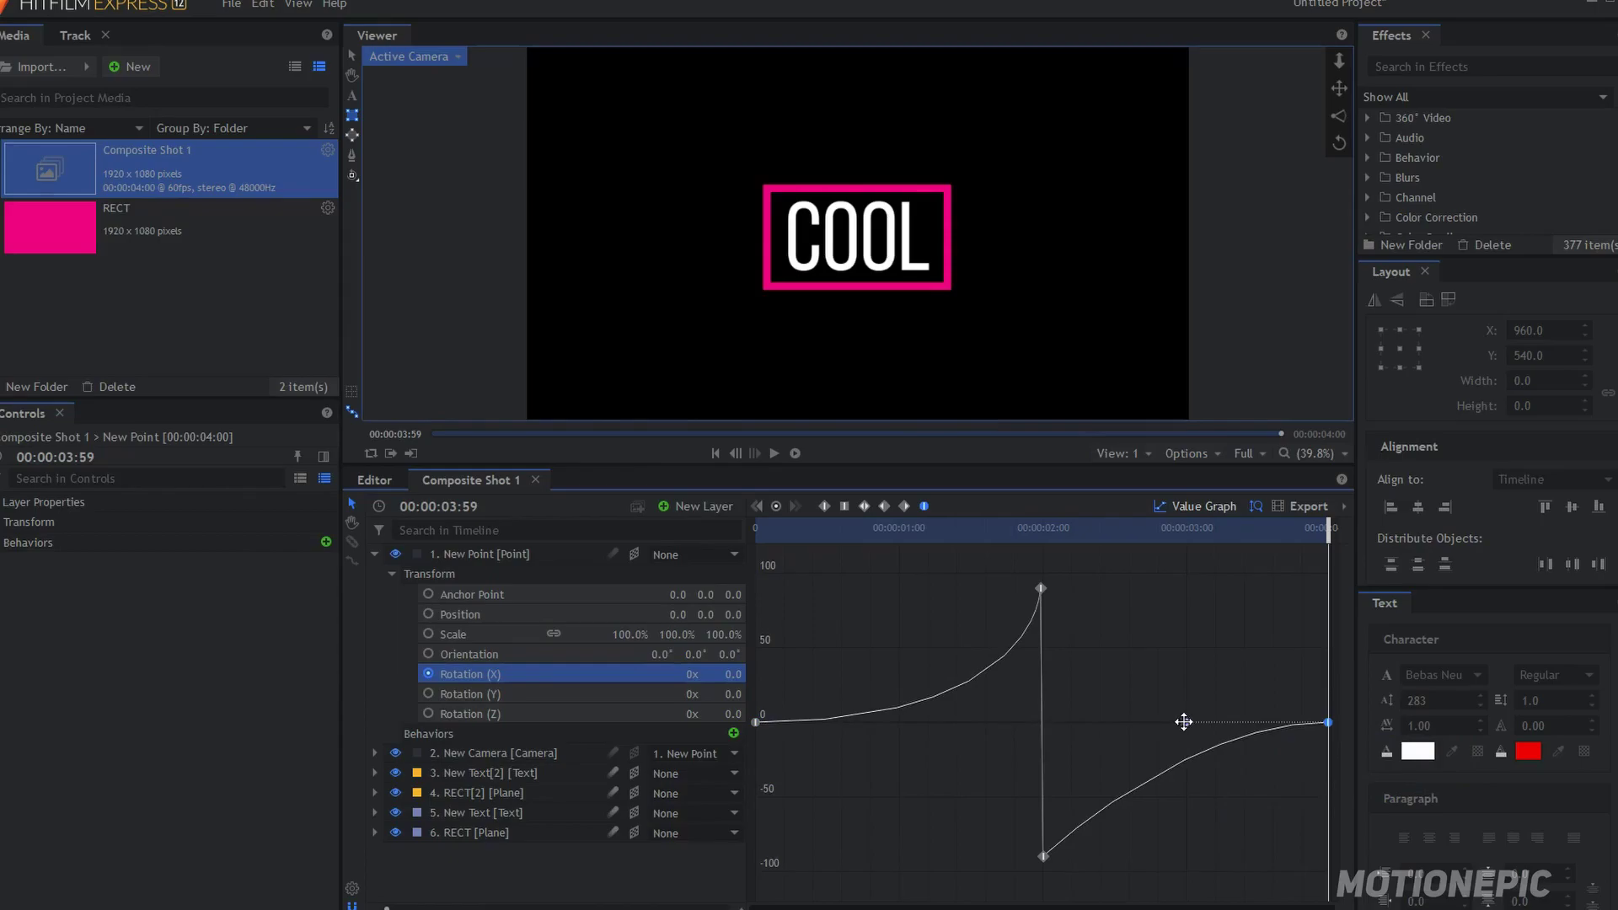
drag(1184, 722, 972, 723)
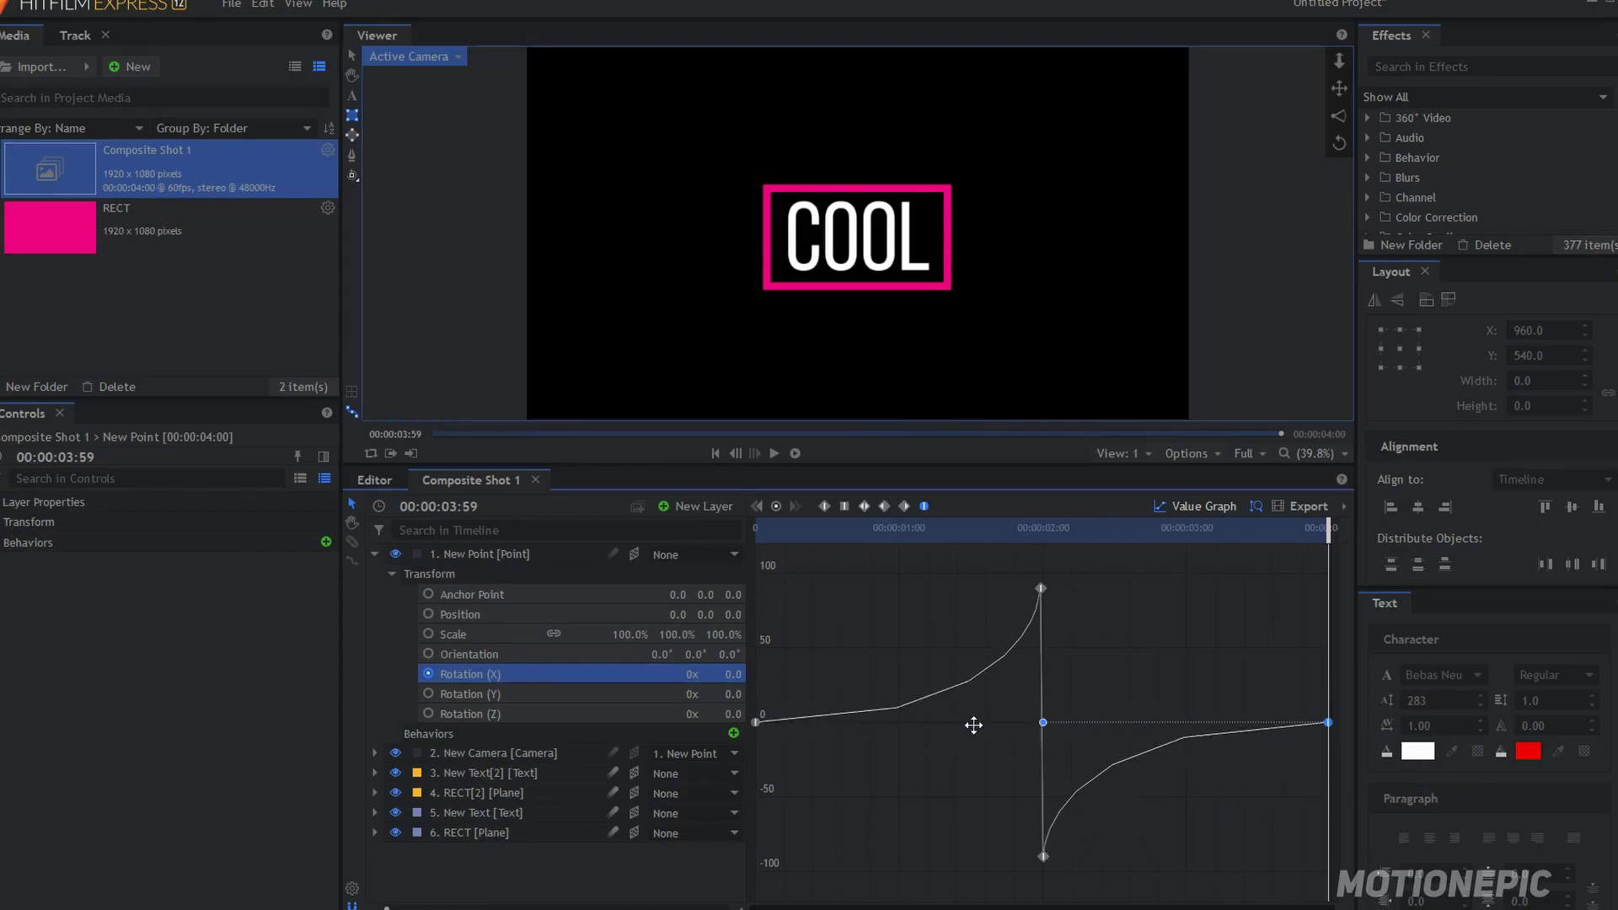
click(1180, 508)
click(376, 554)
click(495, 595)
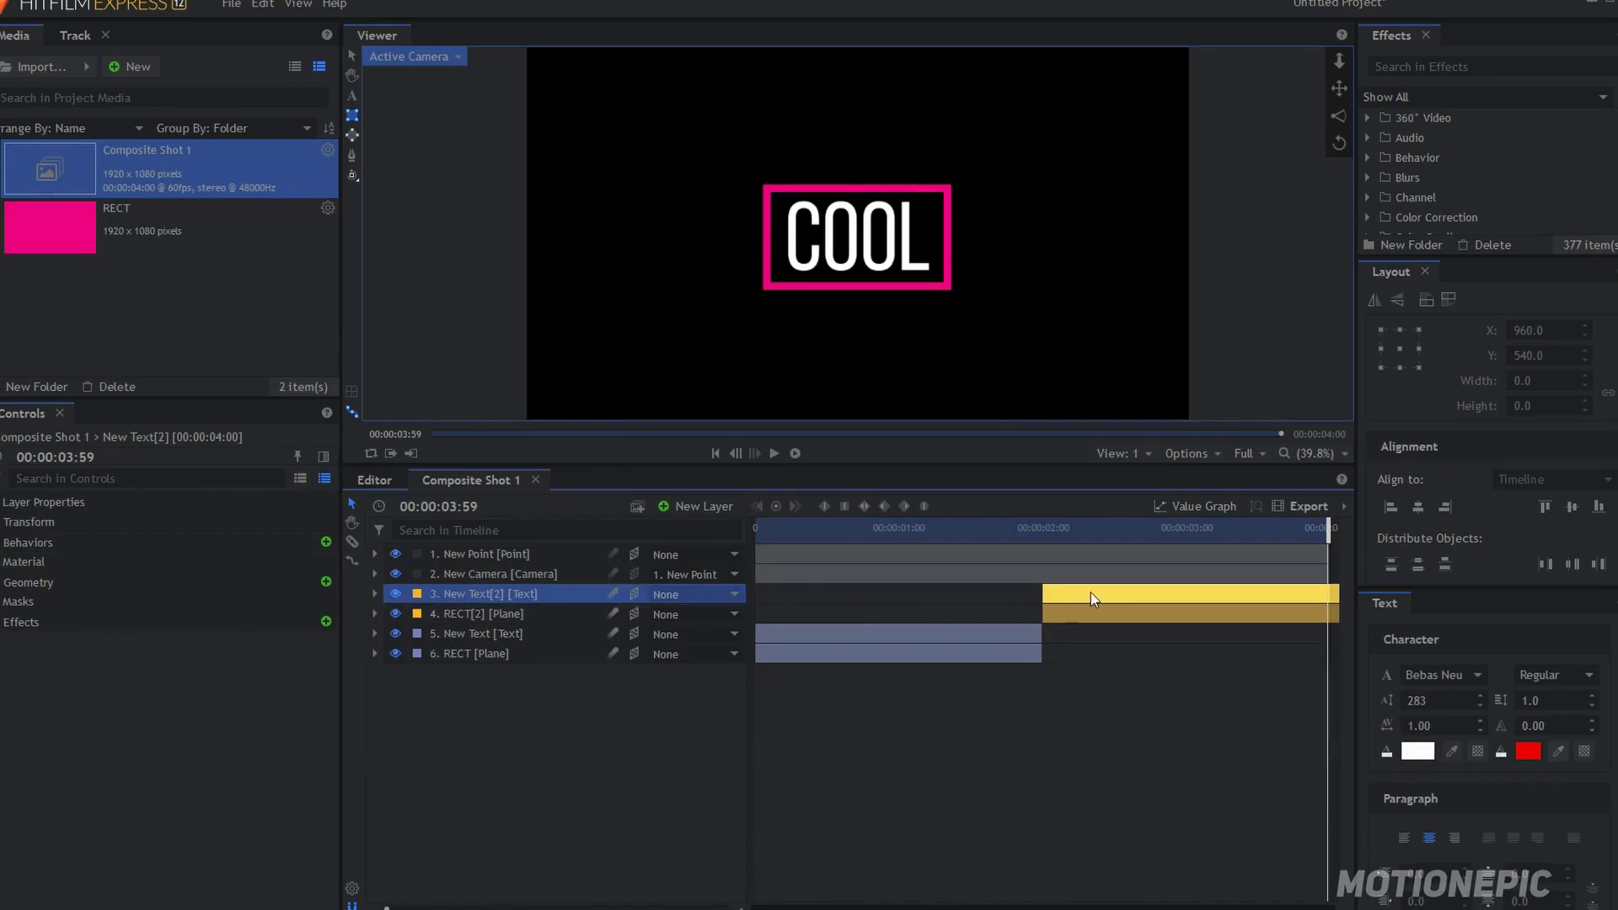
Step: Change the New Text[2] layer's word to TEXT and play the flip from the start
click(354, 96)
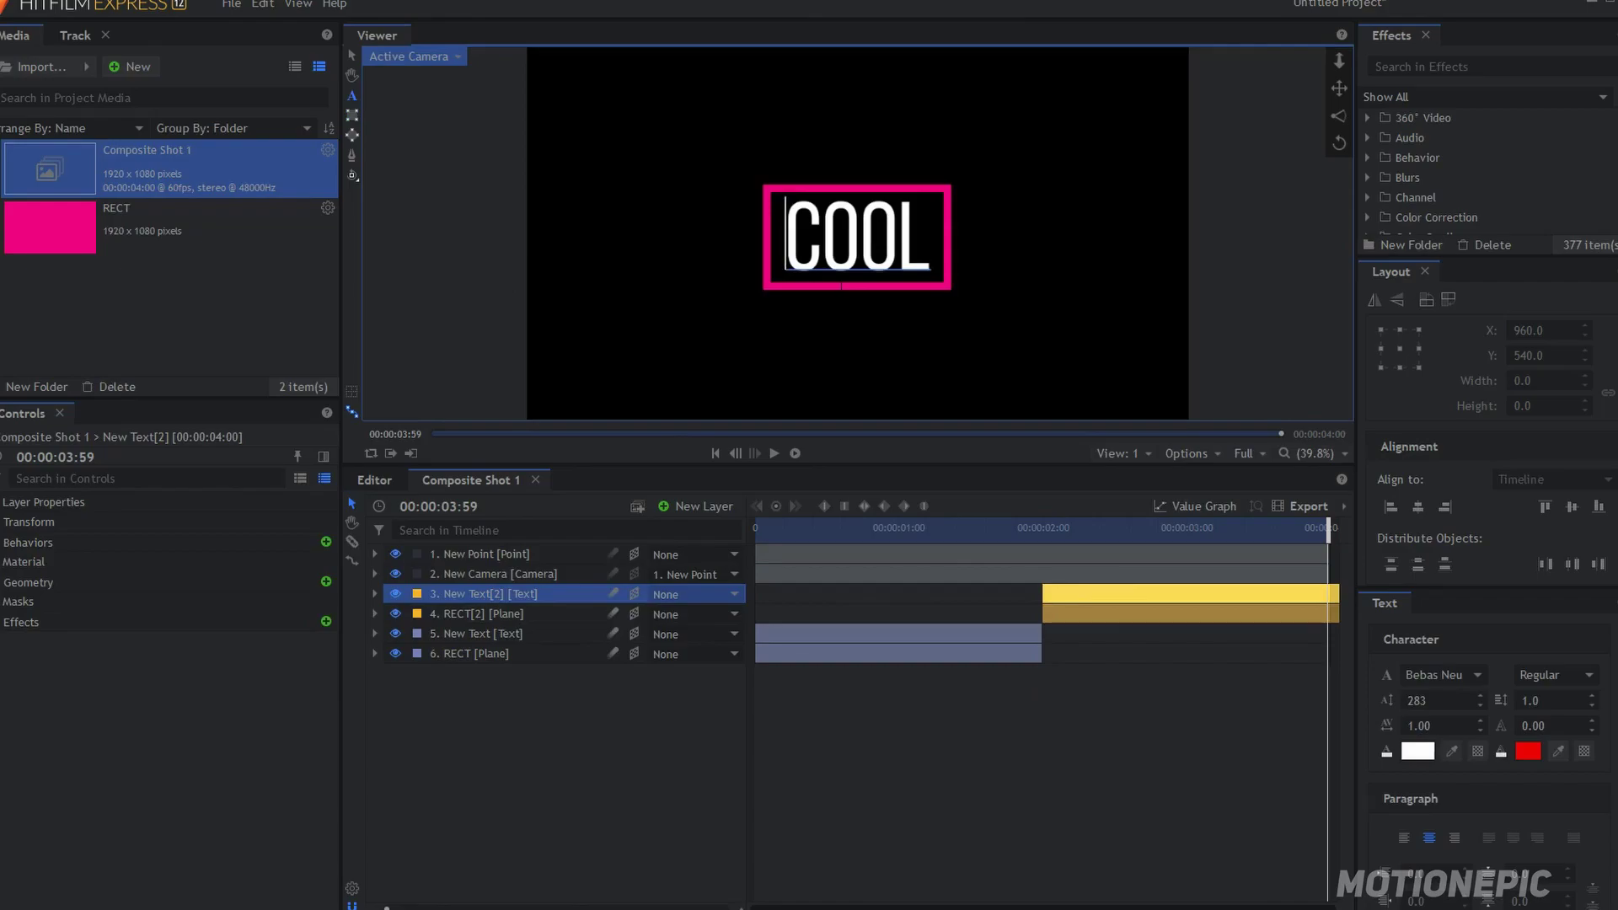
key(ctrl+a)
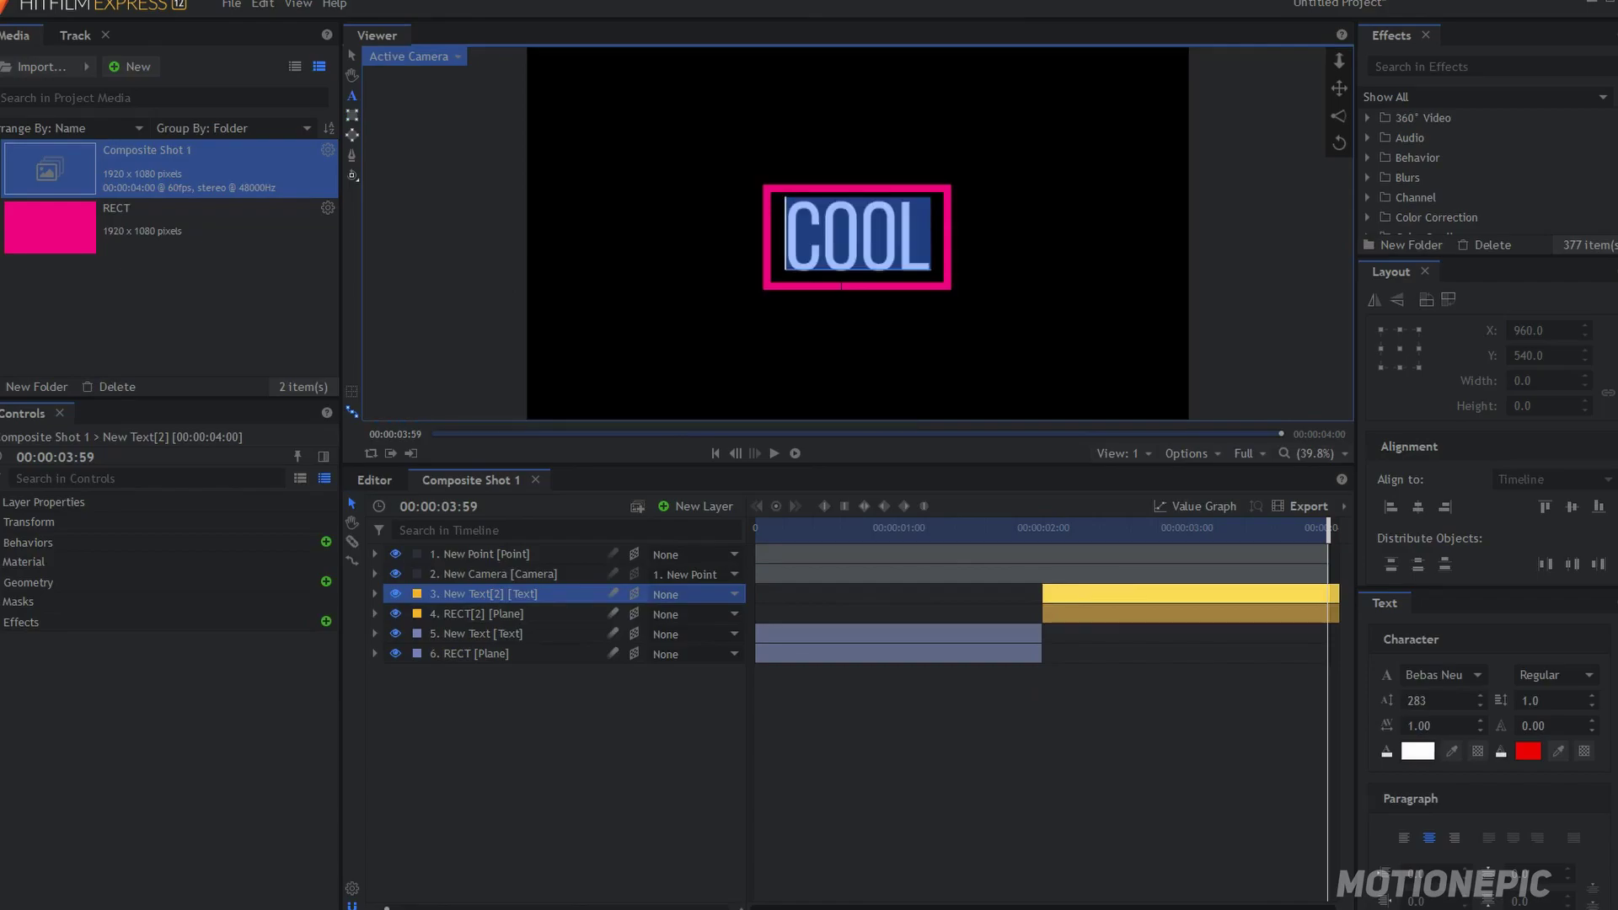
text(TEXT)
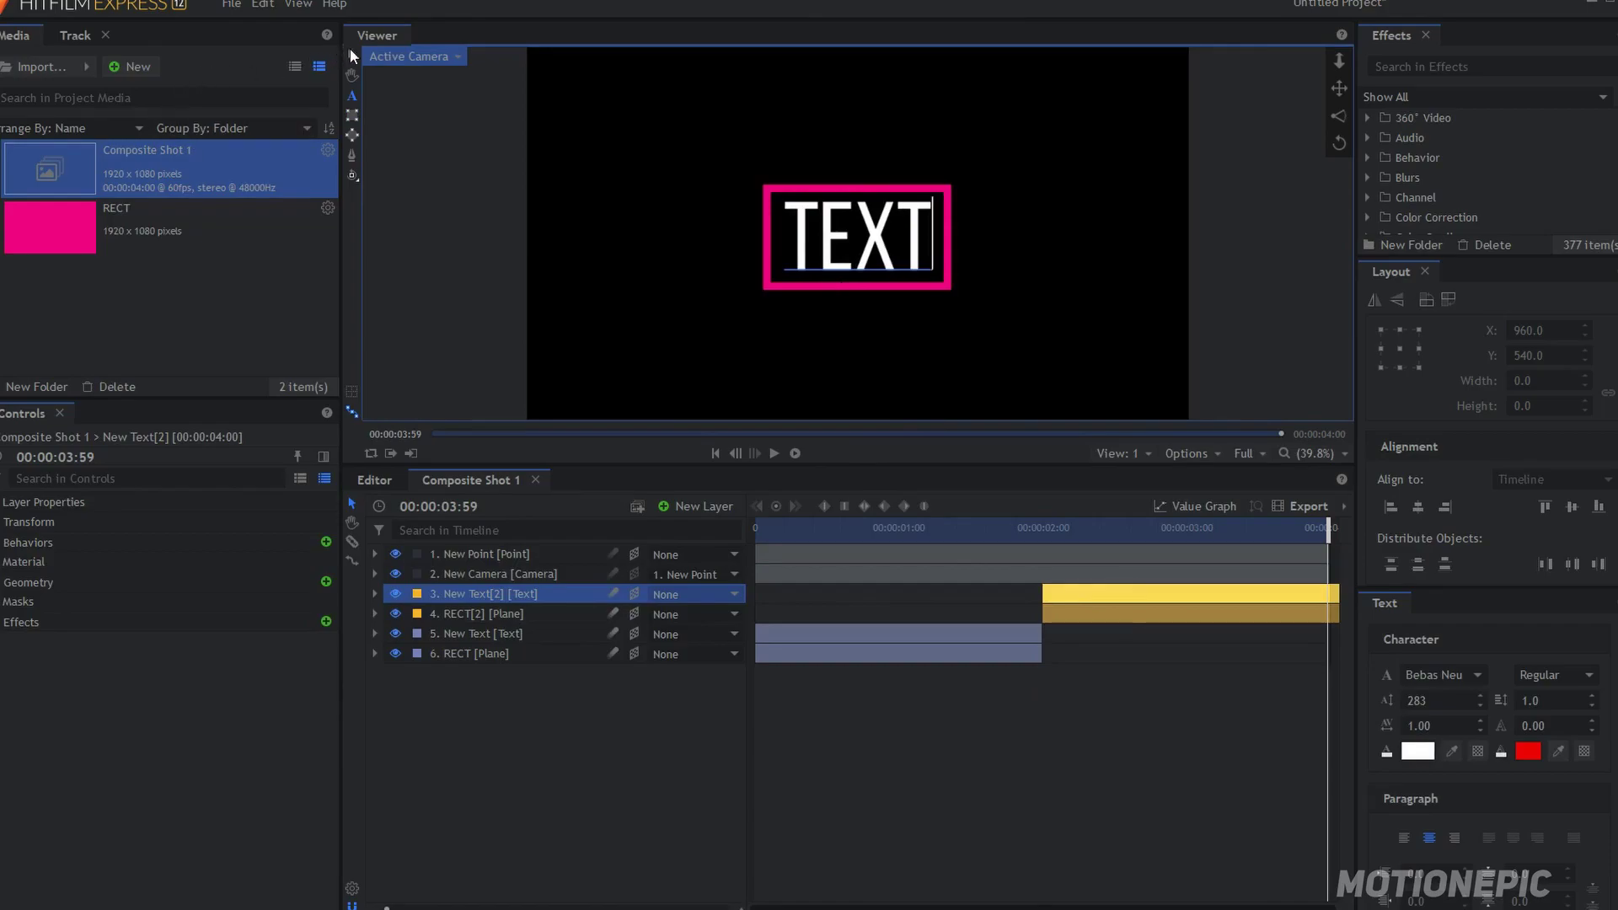
click(352, 56)
click(618, 765)
click(773, 536)
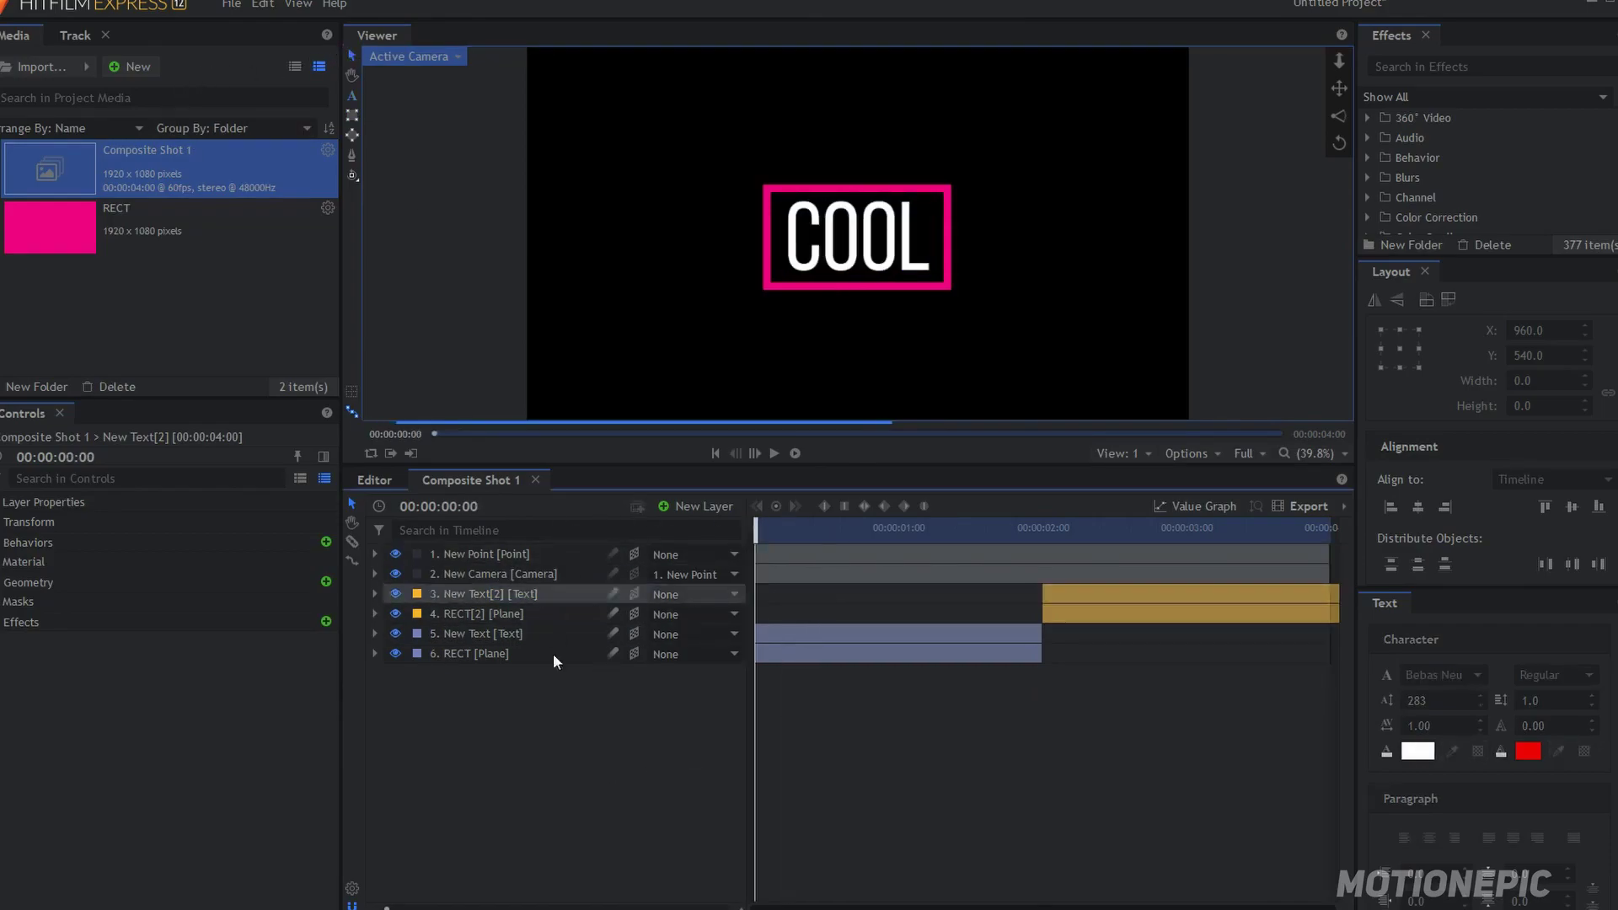
key(space)
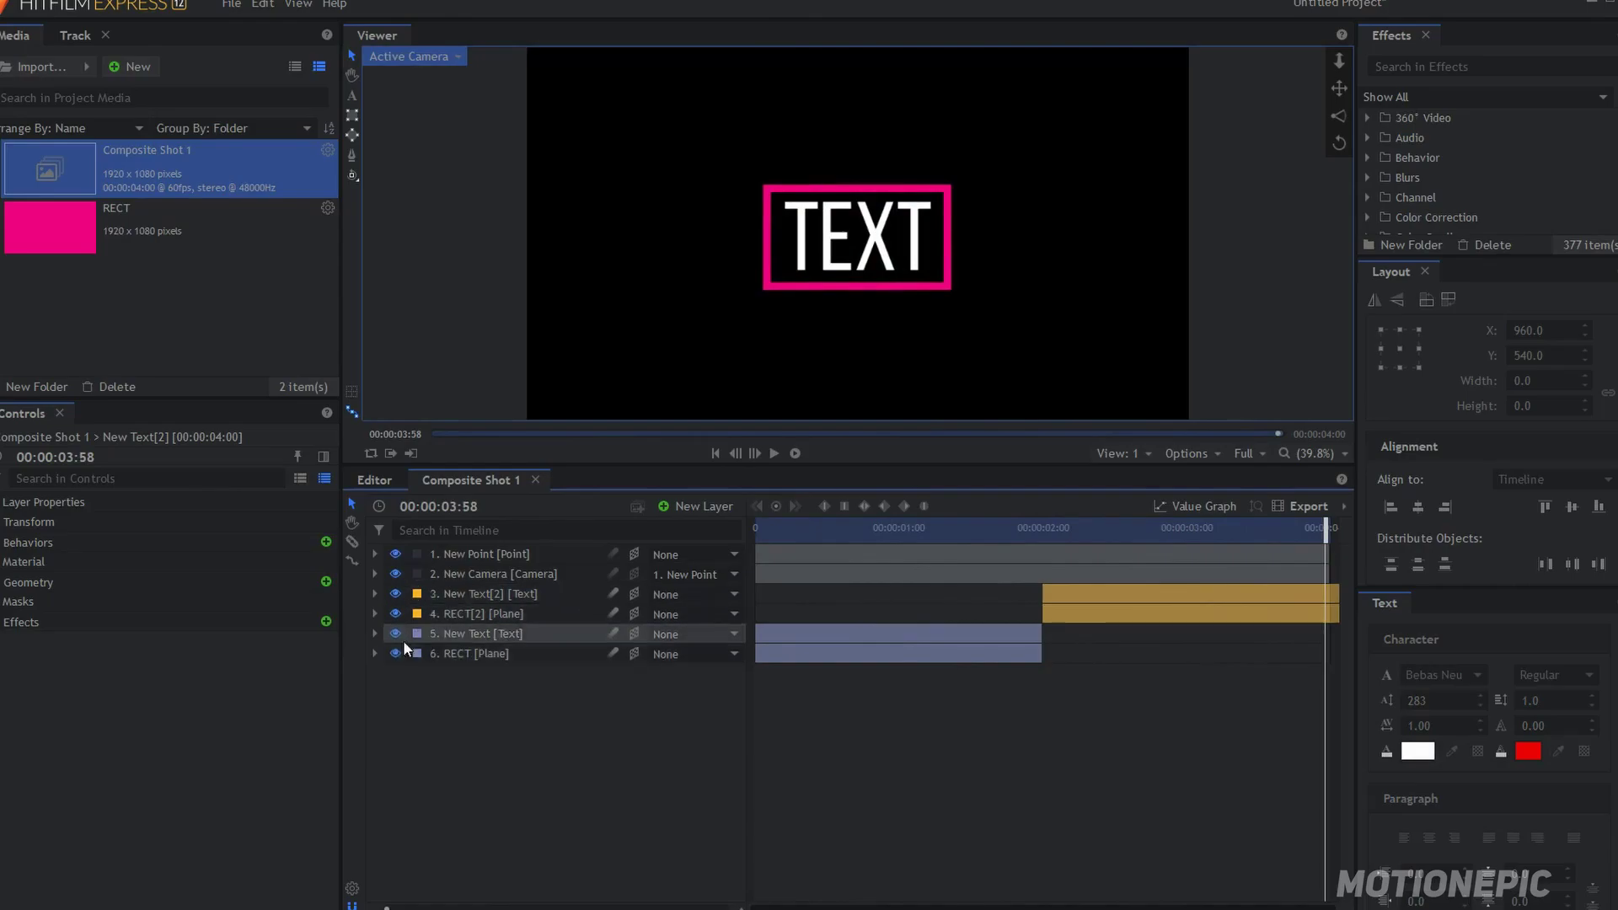
Step: Set the New Text layer's Position Z to 60
click(374, 634)
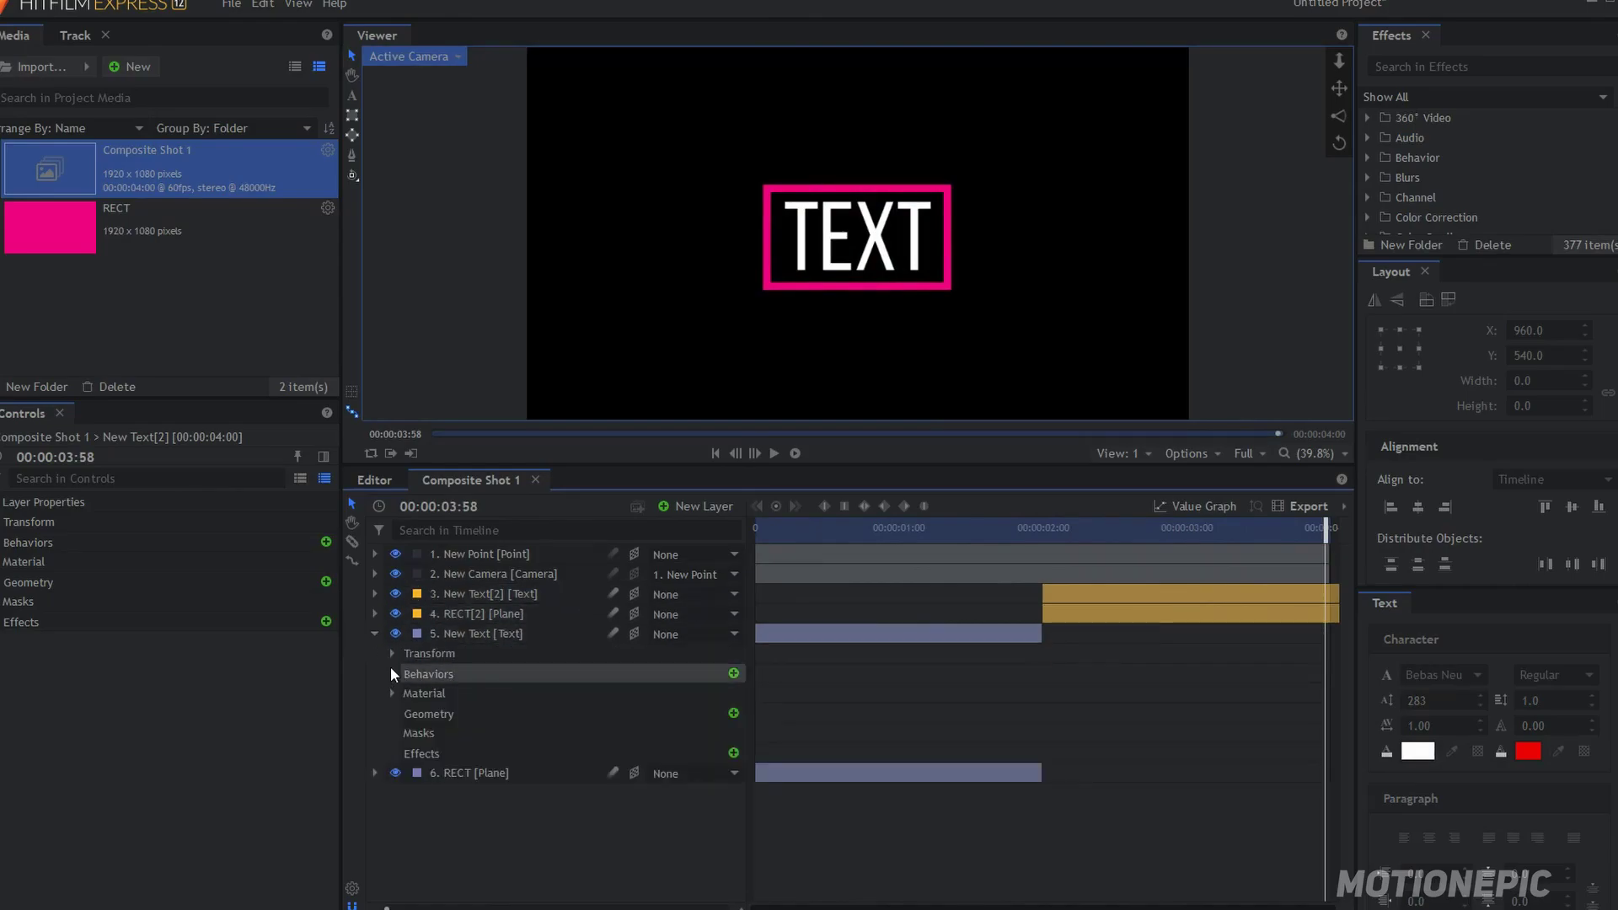
click(391, 657)
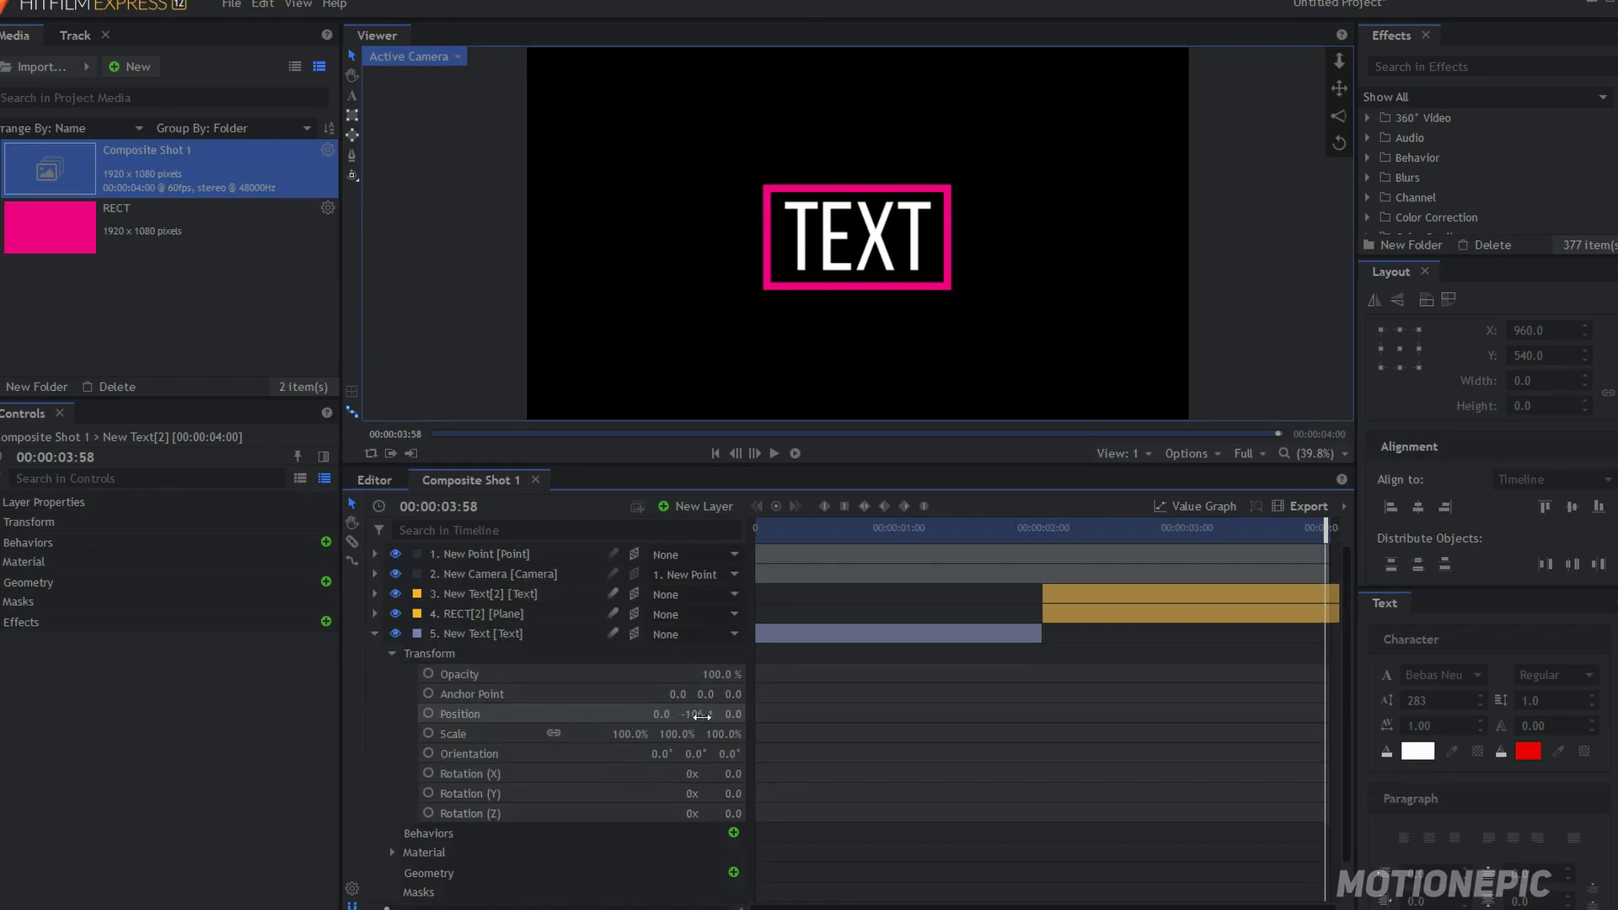
text(60)
click(817, 715)
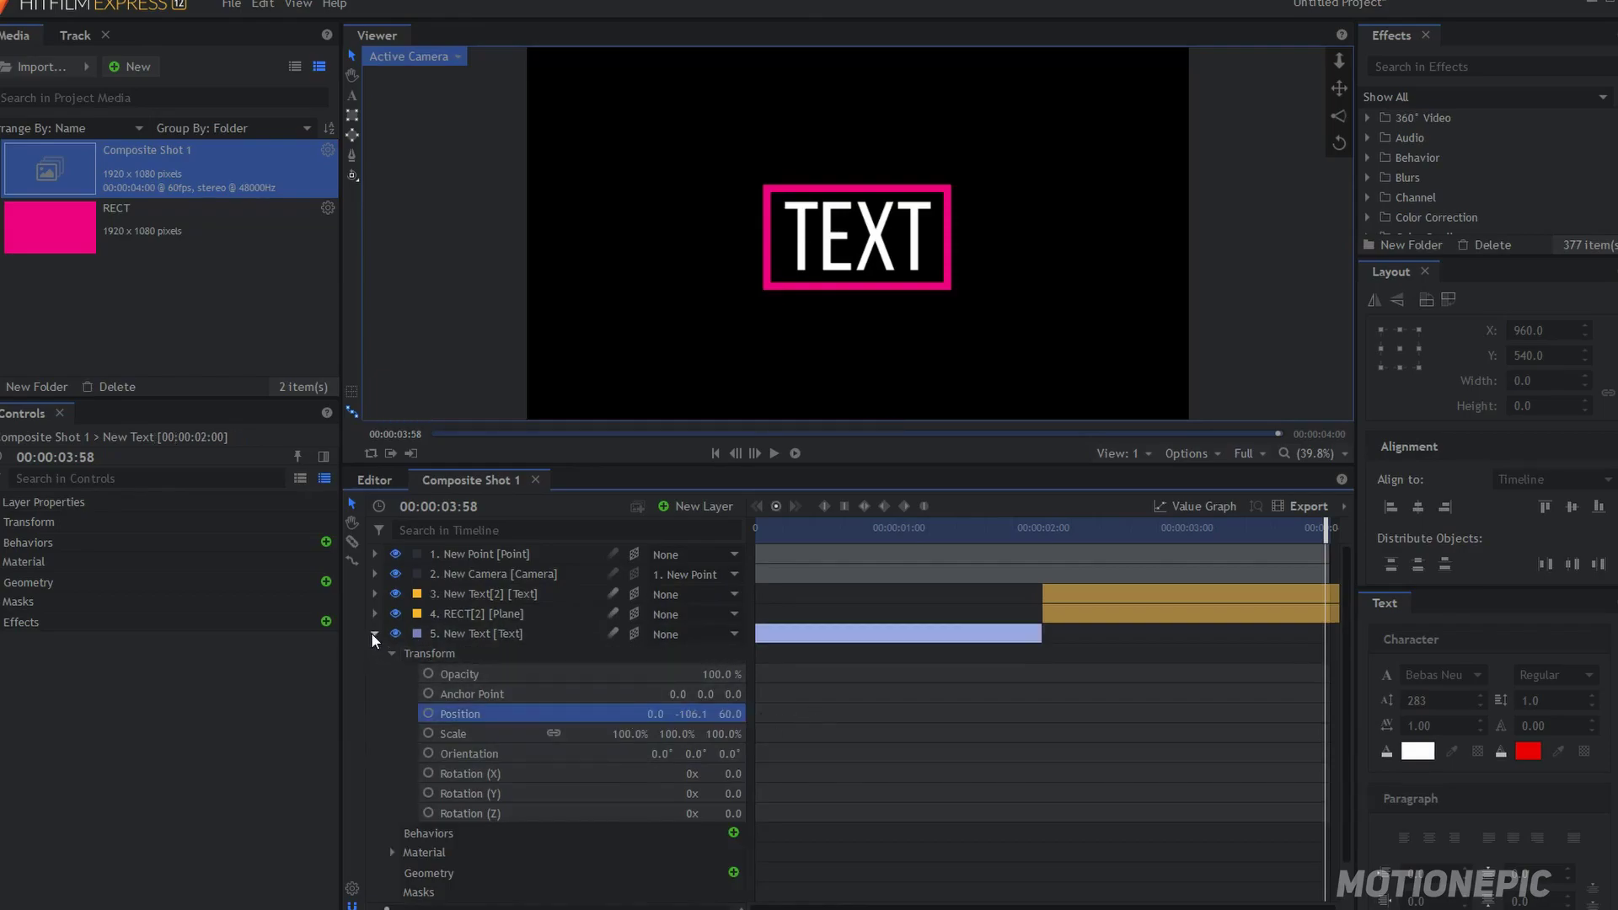
click(374, 633)
Step: Set the New Text[2] layer's Position Z to 60, then scrub to an early COOL frame
click(374, 594)
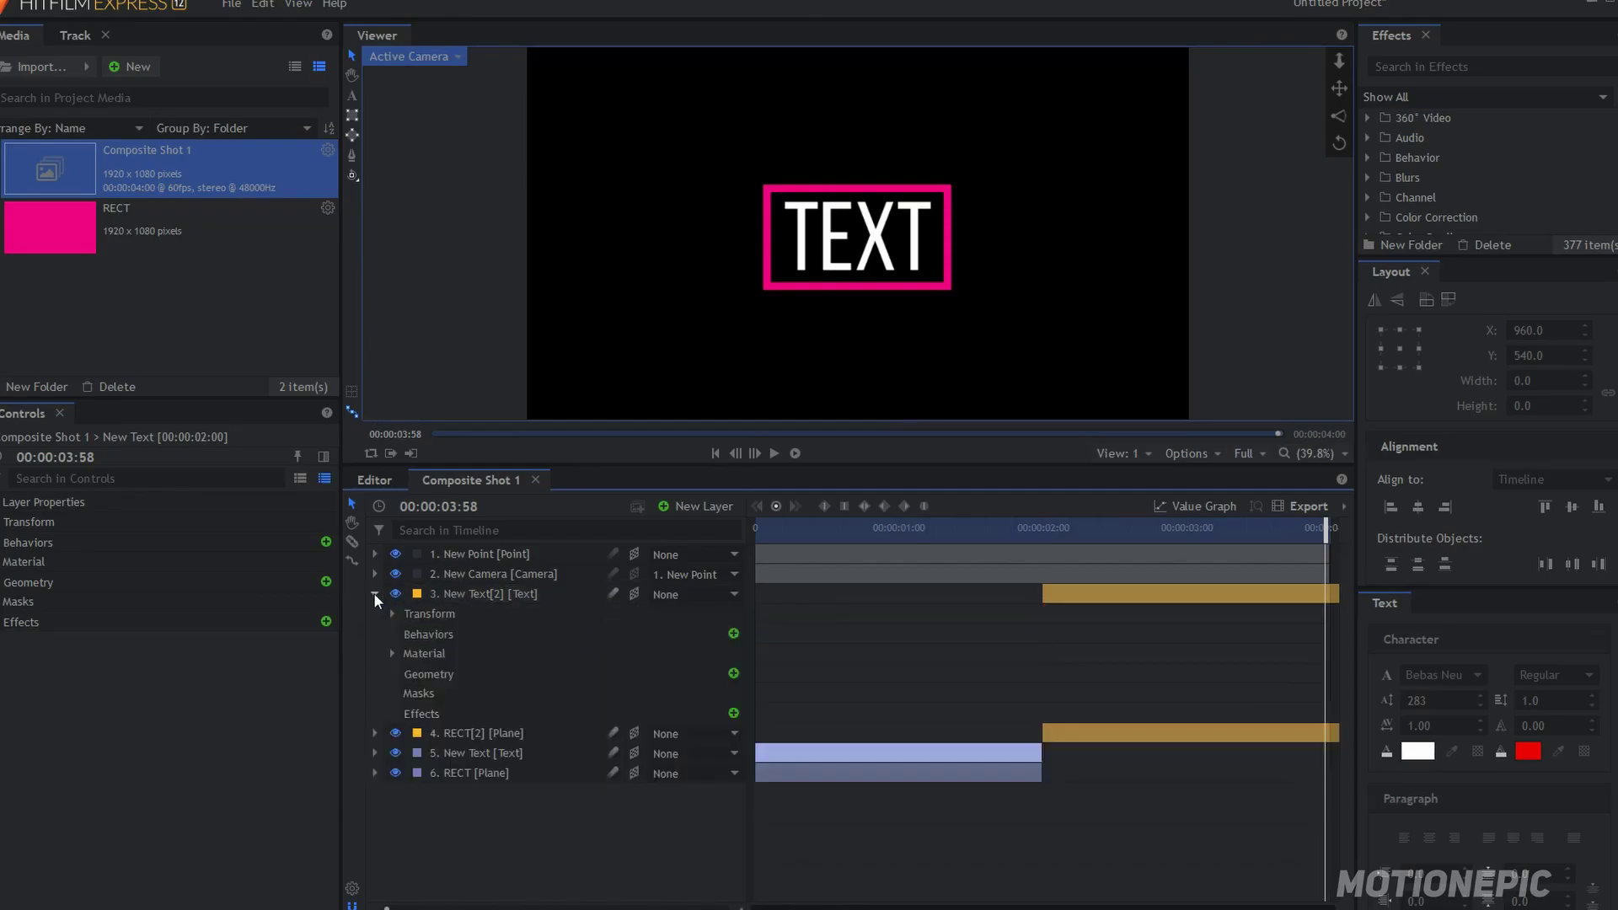
click(392, 615)
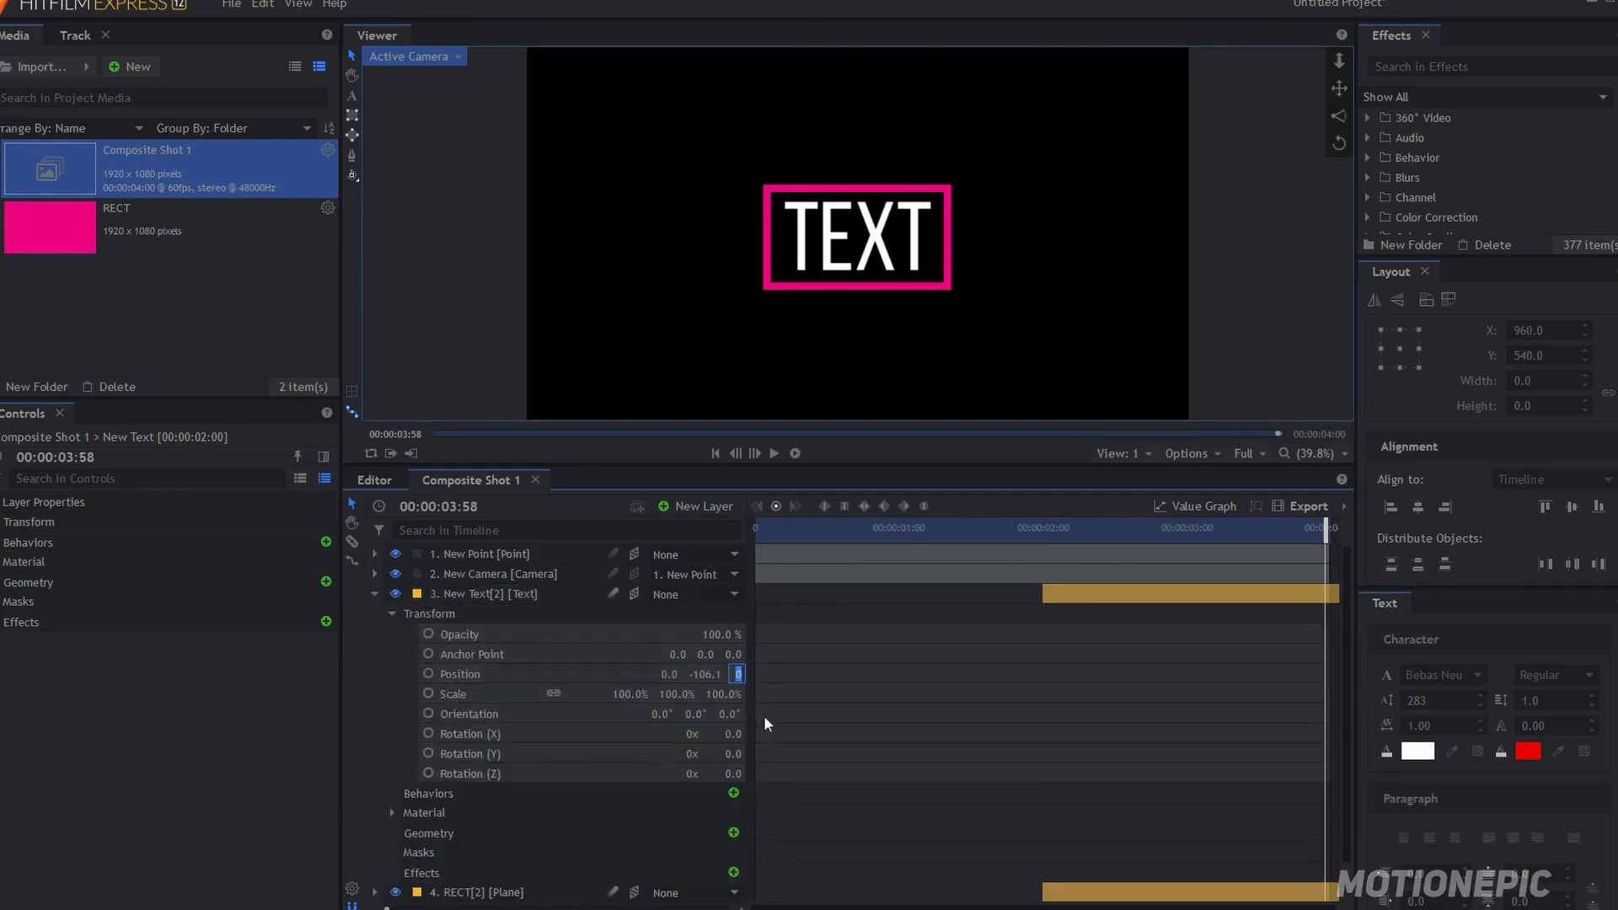
text(60)
key(Return)
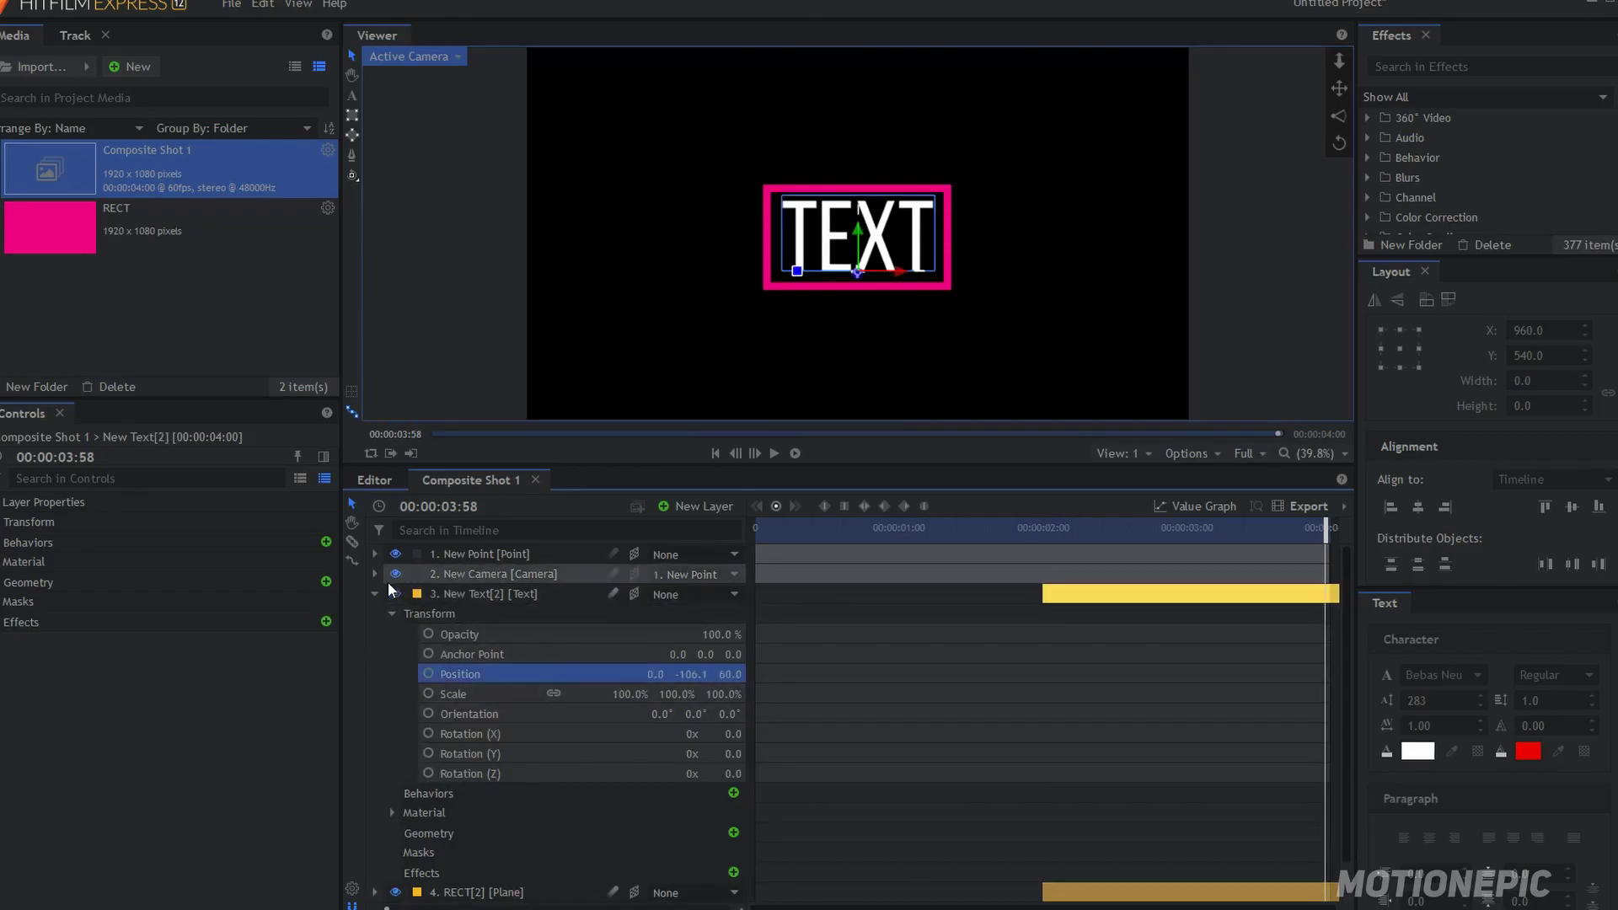
click(374, 593)
click(412, 724)
drag(798, 529, 908, 529)
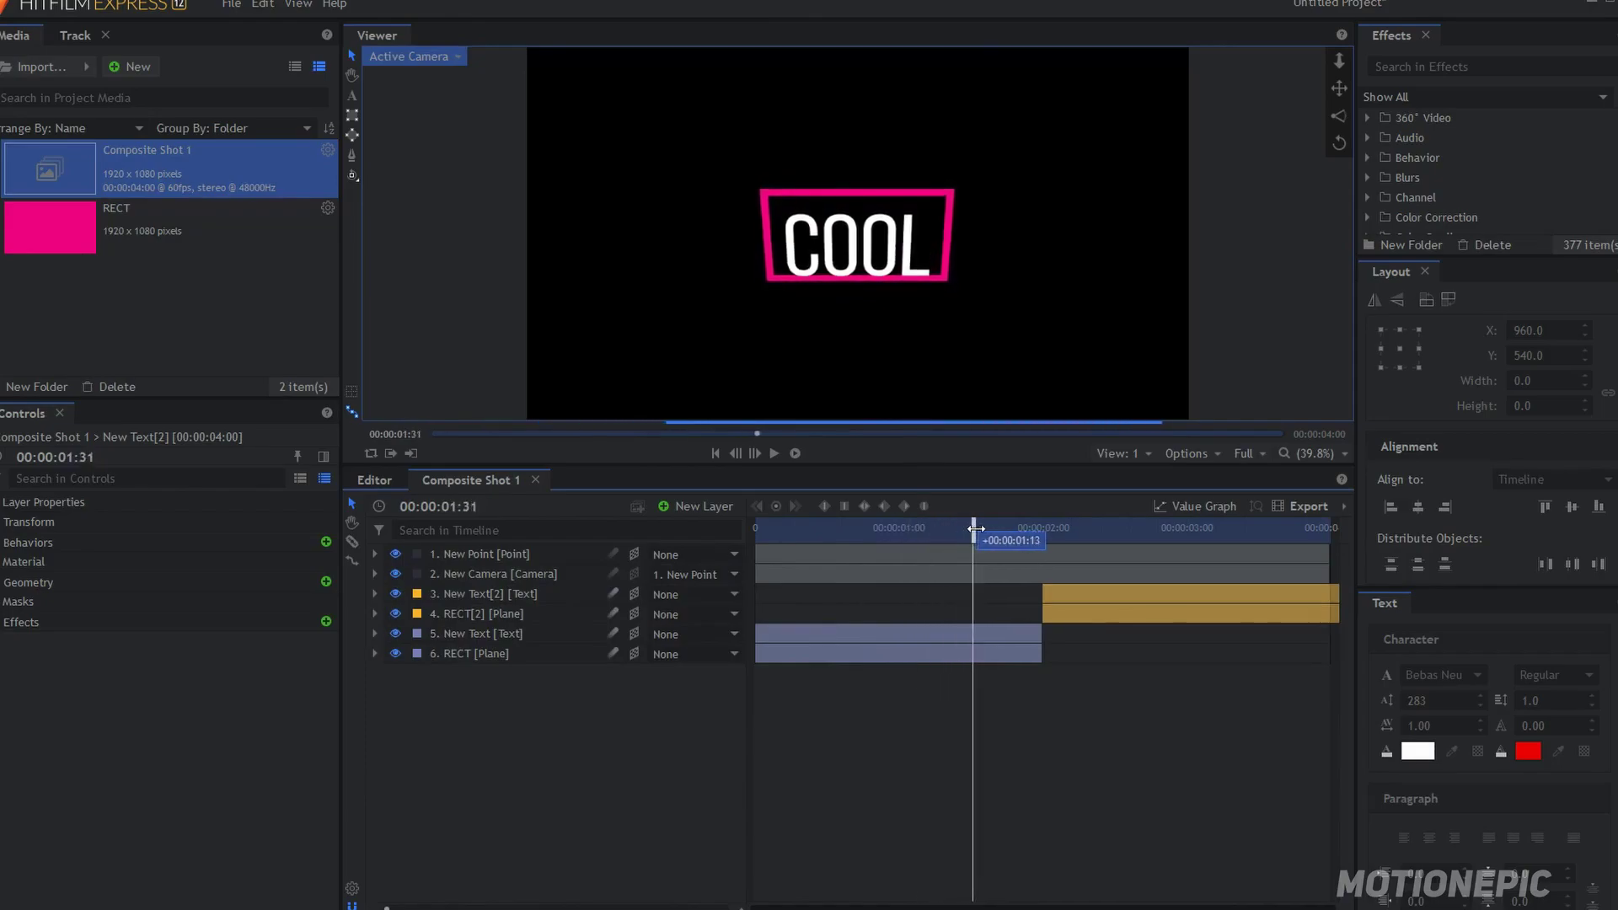
mouse_move(908, 529)
mouse_down()
mouse_move(1214, 537)
mouse_move(724, 525)
mouse_move(1380, 525)
mouse_up()
drag(815, 534, 758, 535)
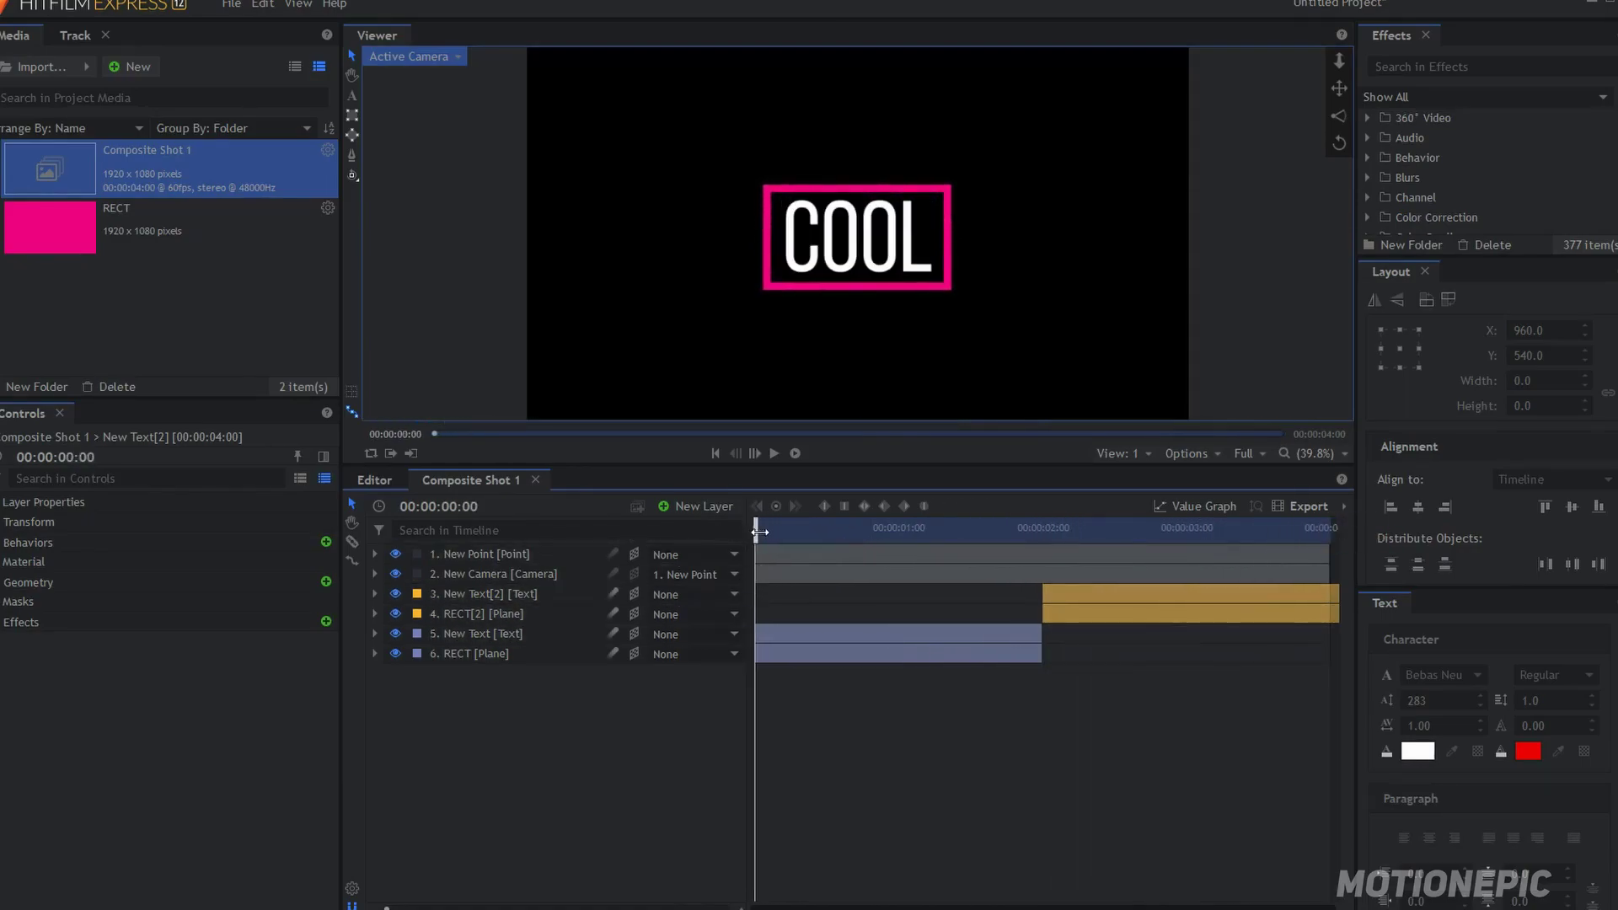
mouse_move(762, 530)
mouse_down()
mouse_move(931, 528)
mouse_move(723, 527)
mouse_move(1092, 520)
mouse_move(1425, 547)
mouse_up()
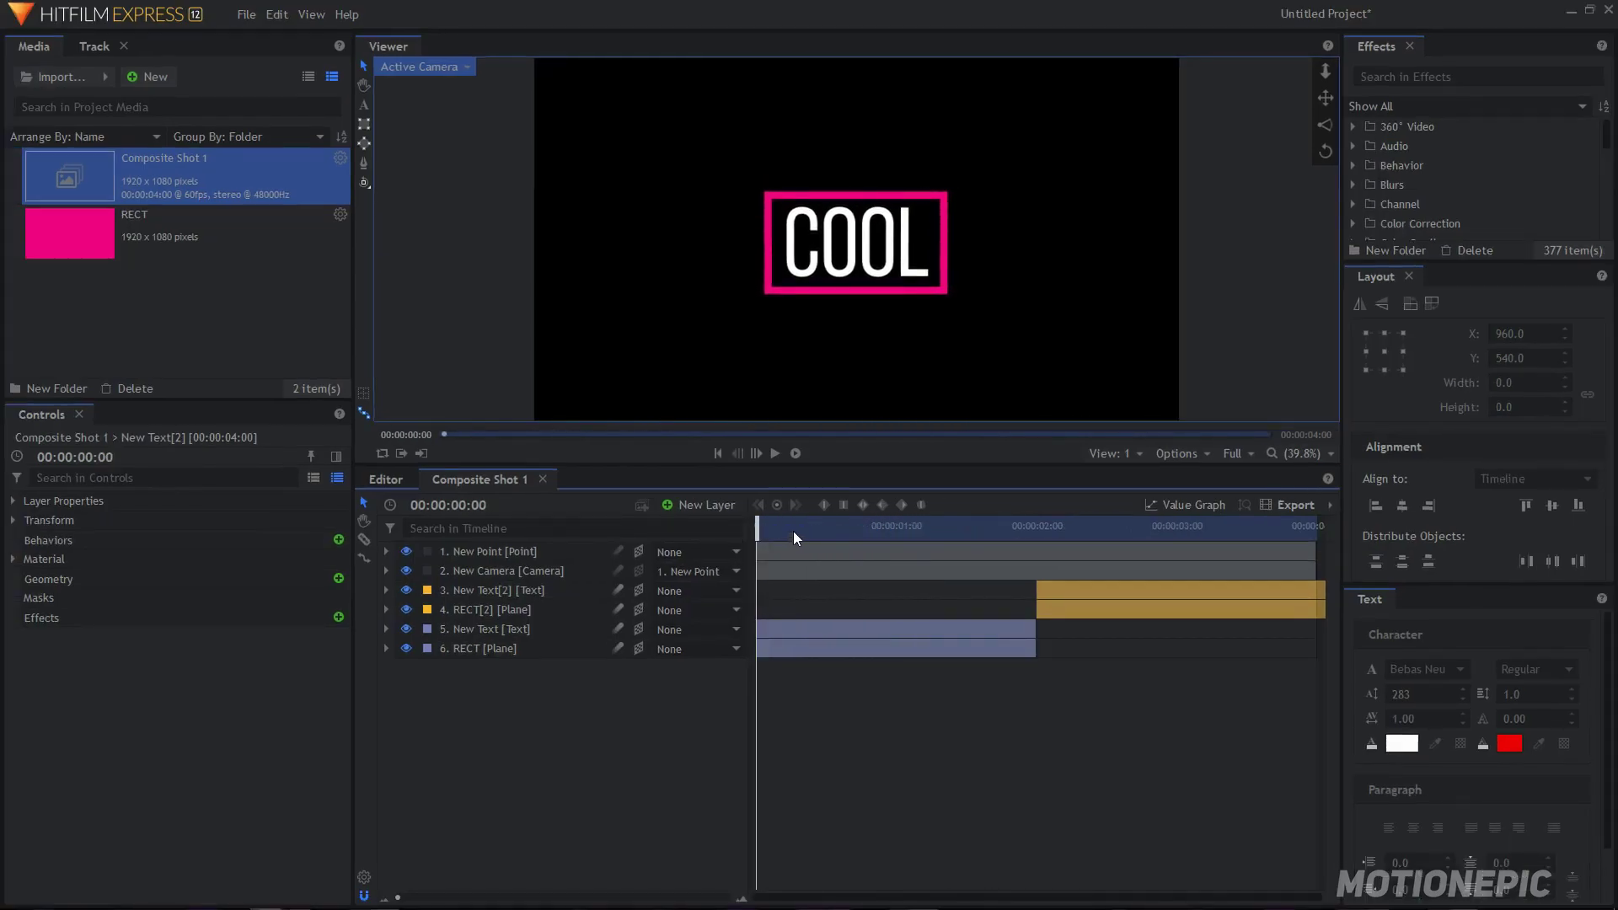
drag(801, 535, 739, 535)
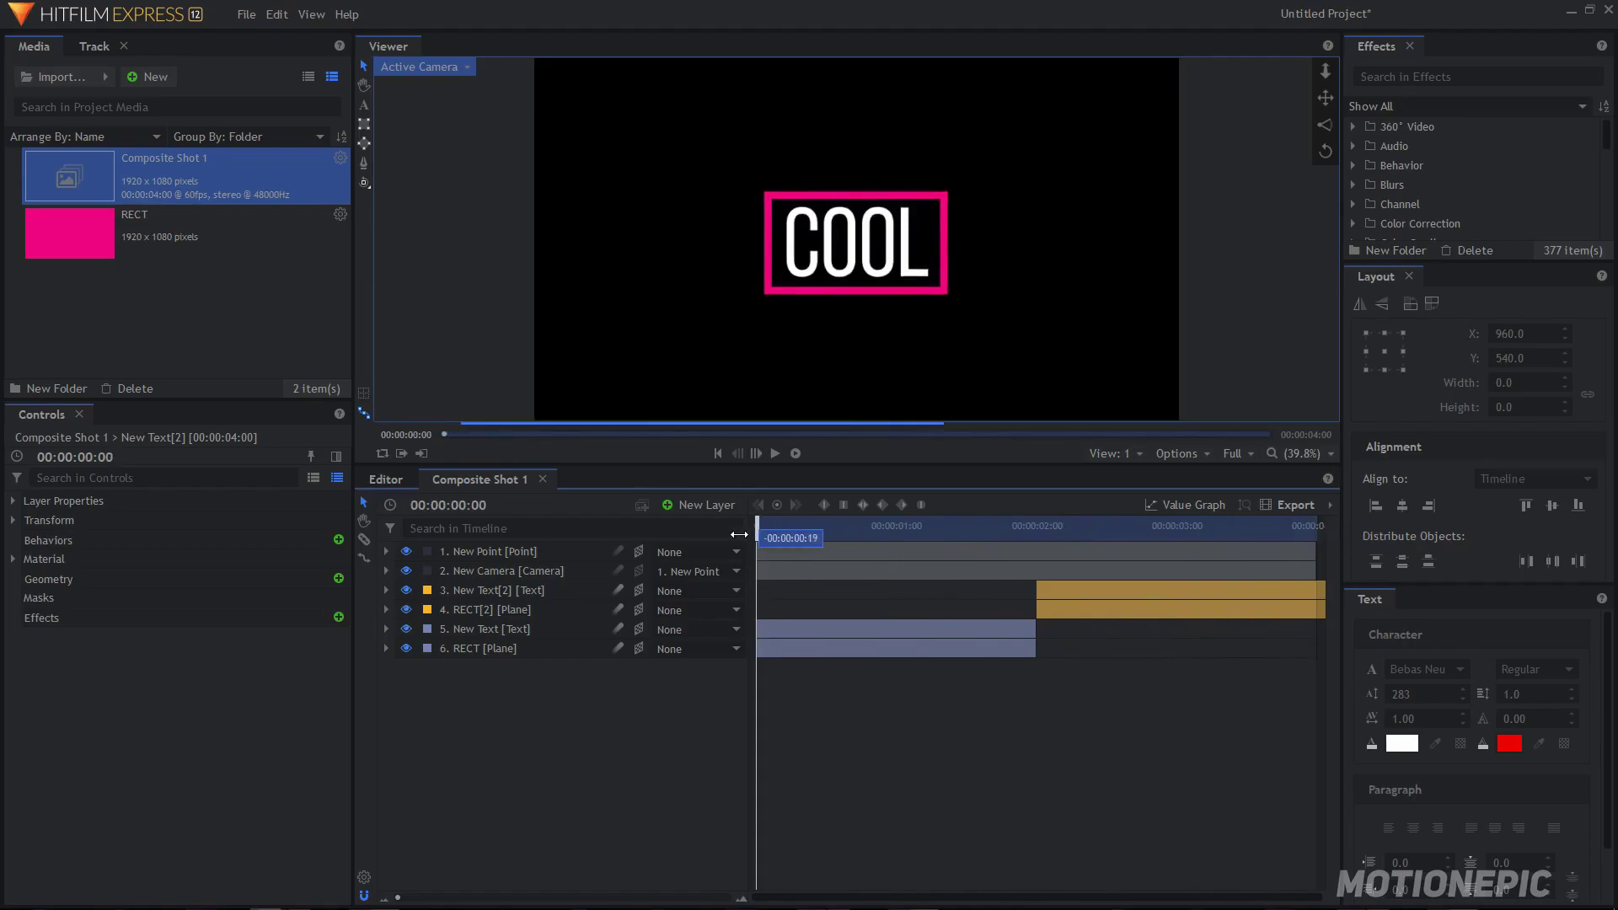